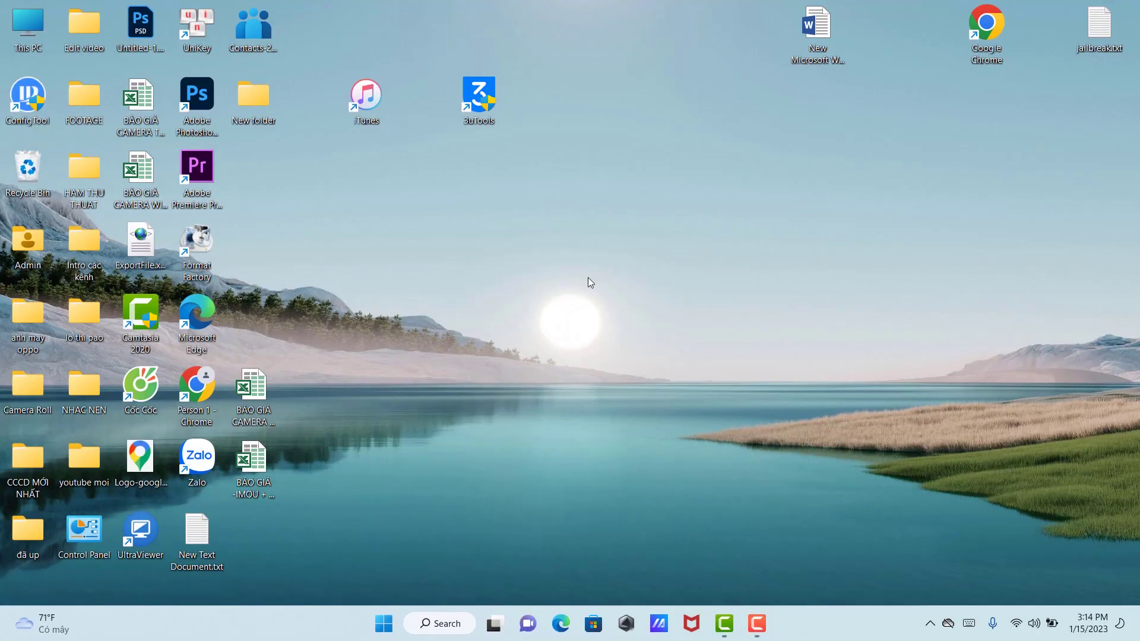
Step: Launch Google Chrome from its desktop shortcut
double_click(992, 35)
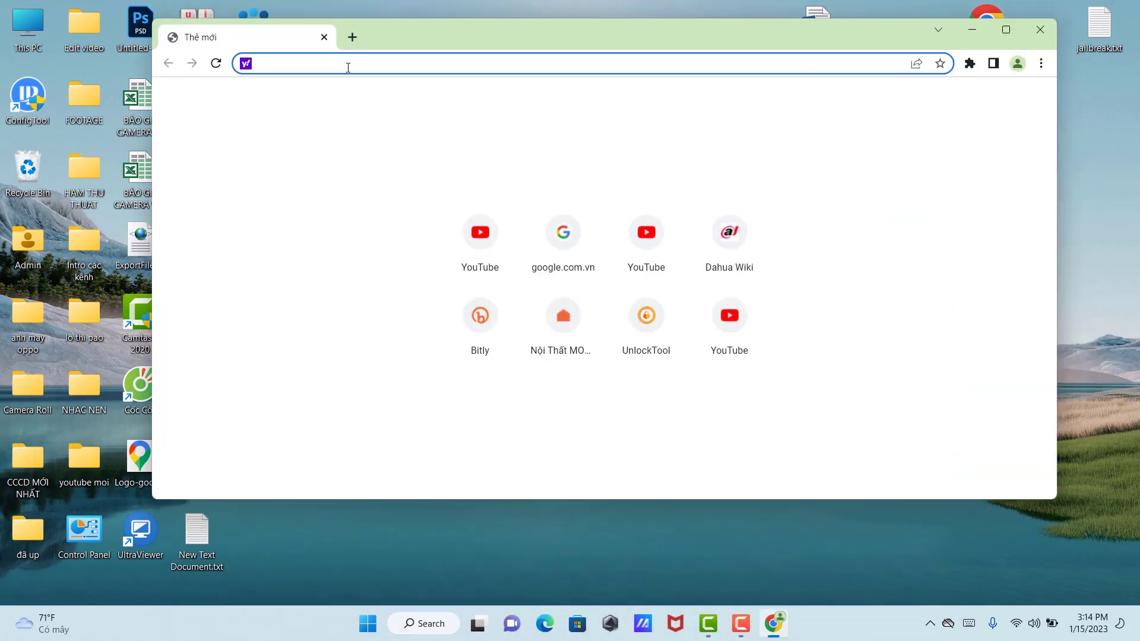
Step: Go to dahuawiki.com and download the SmartPSS Windows package from its SmartPSS page
text(dahuawiki.com)
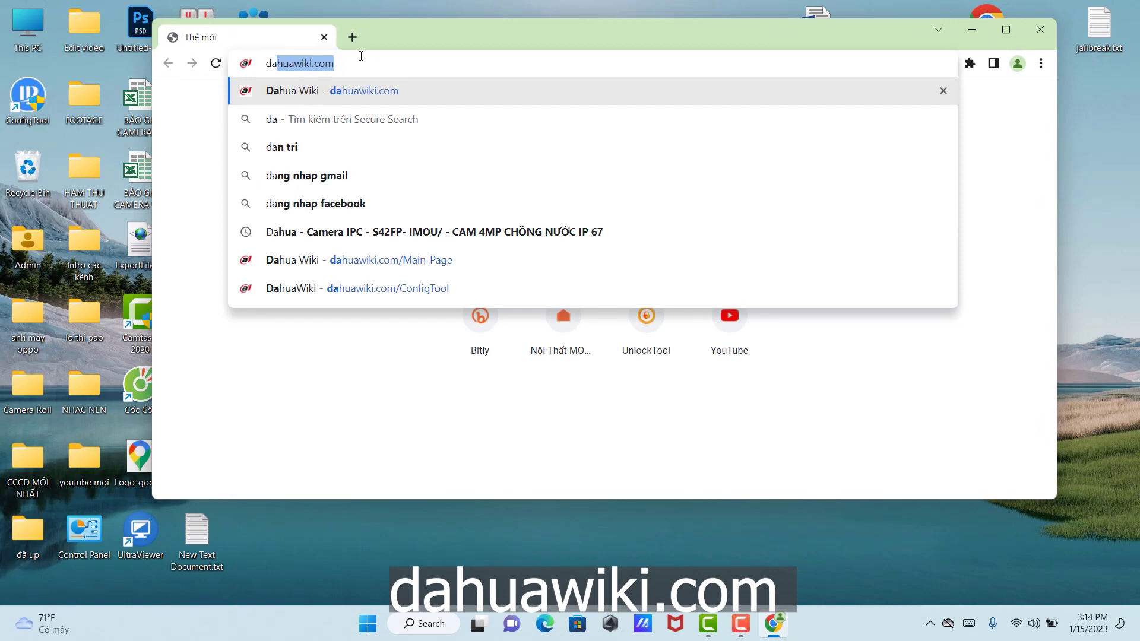
key(Return)
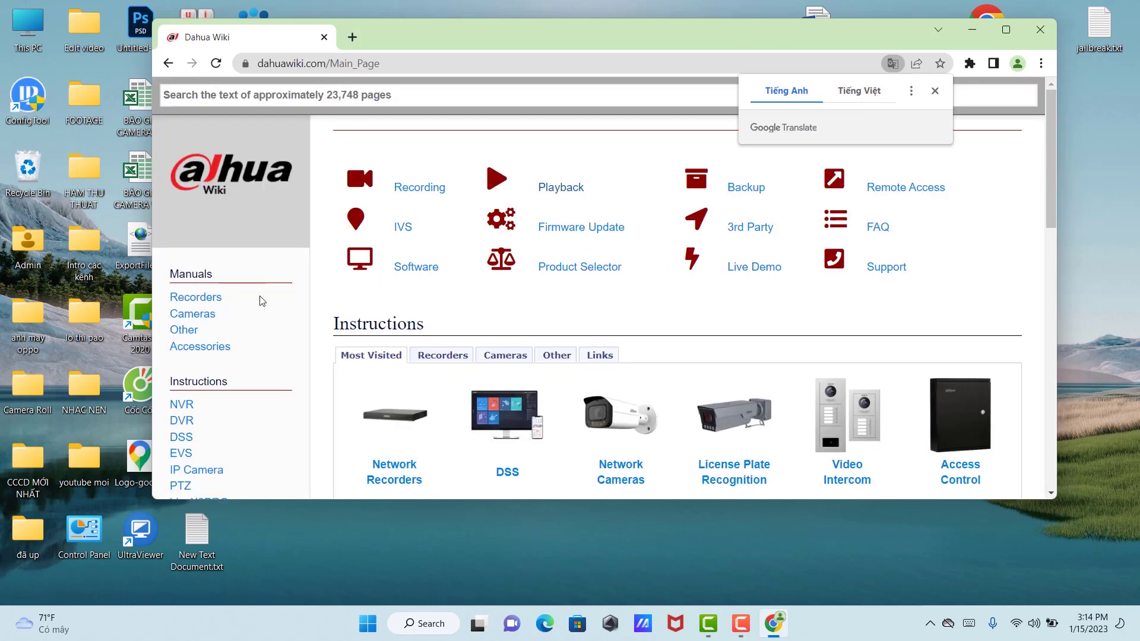
scroll(259, 301, down, 6)
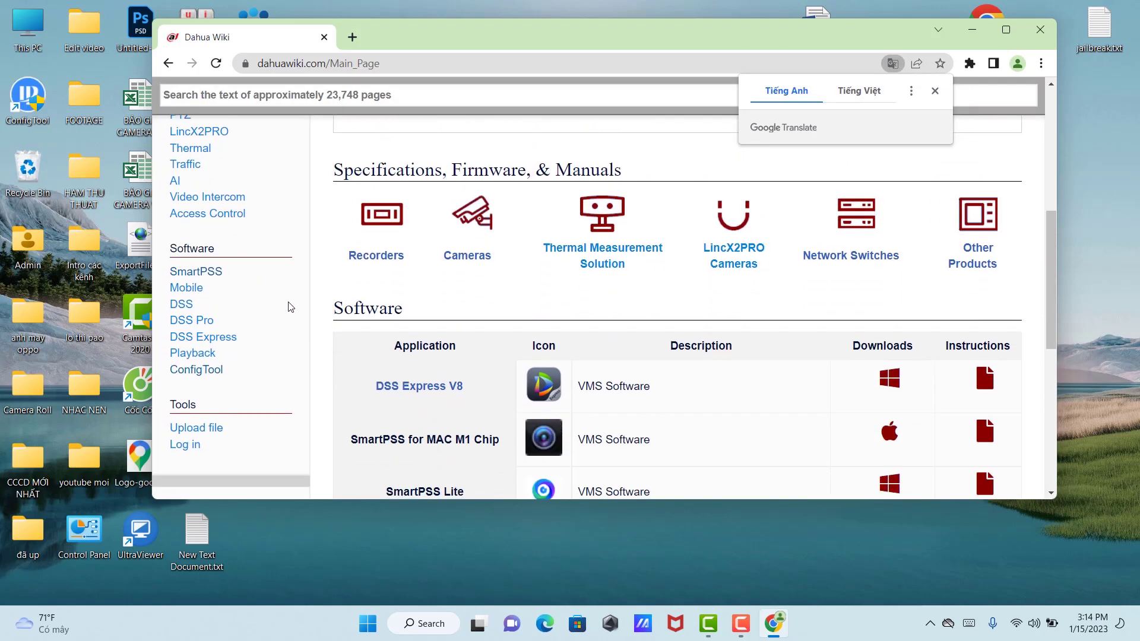
click(196, 272)
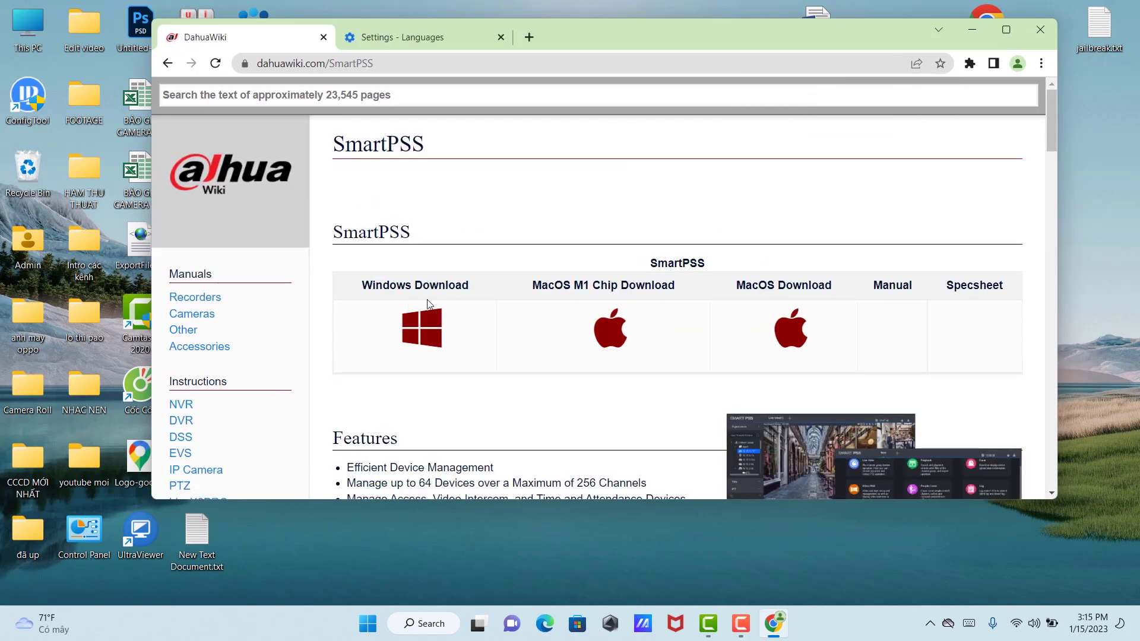
click(428, 330)
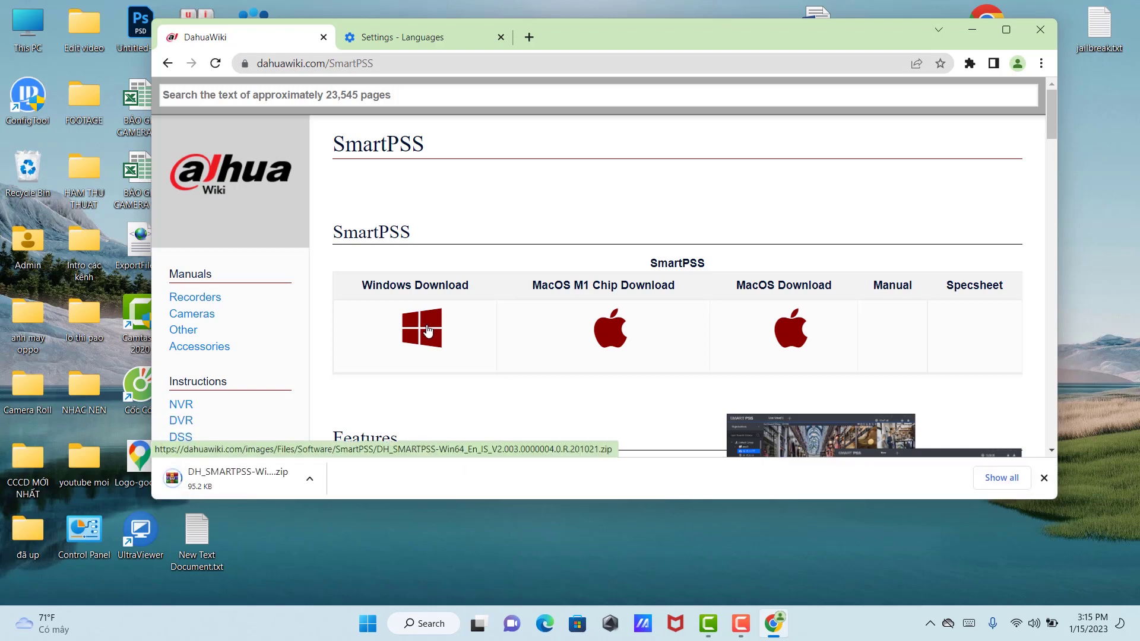
click(313, 478)
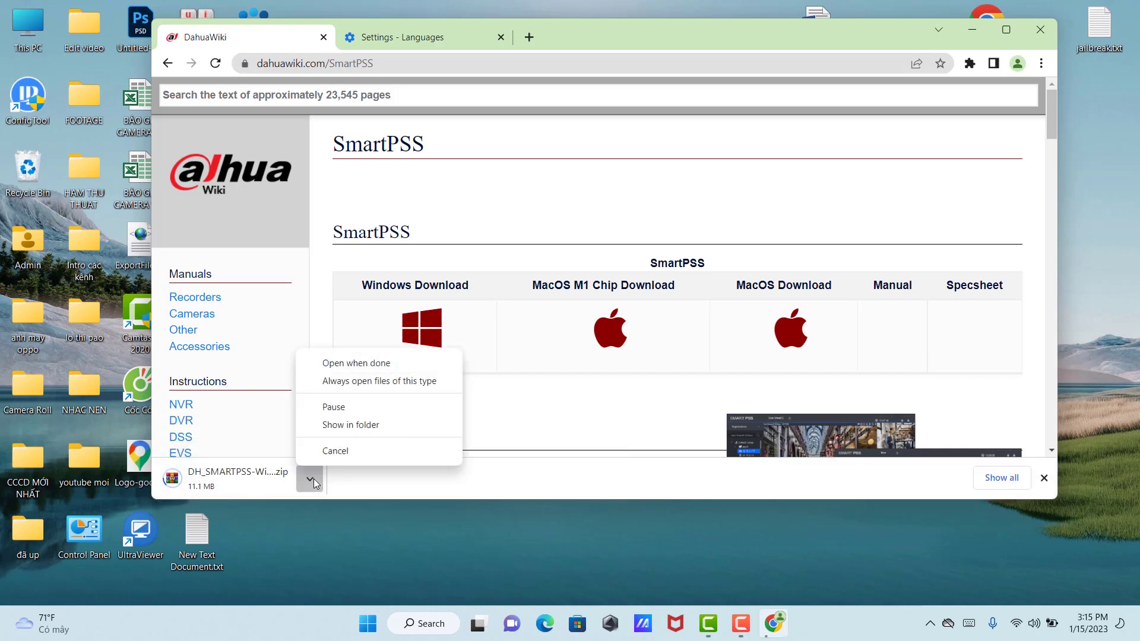
Step: Show the SmartPSS ZIP in the Downloads folder and cancel the duplicate download
click(374, 426)
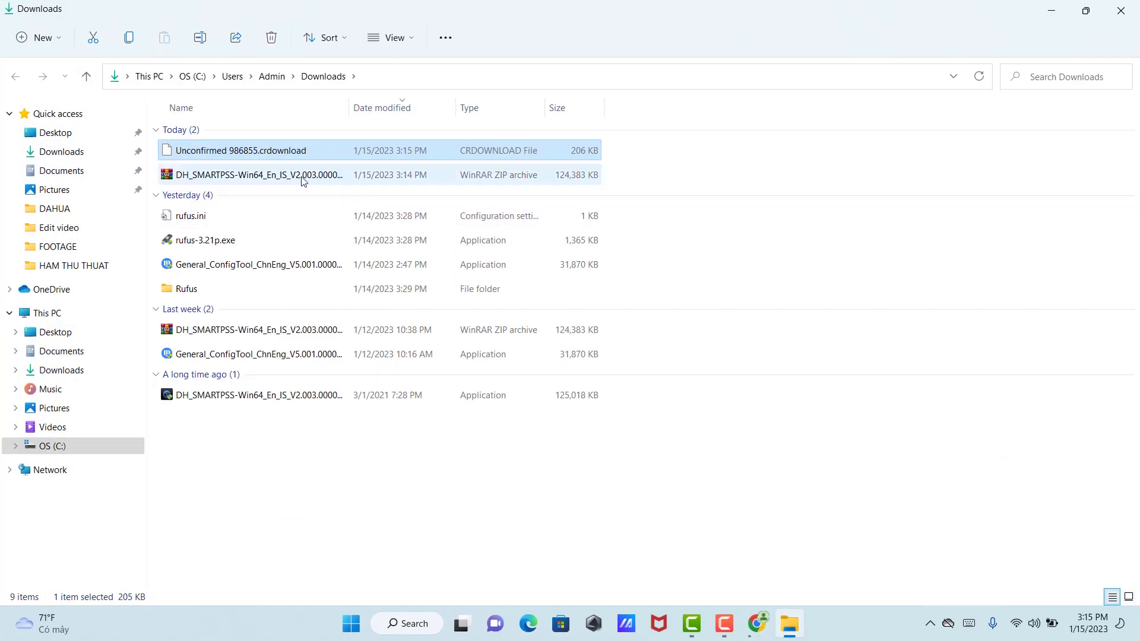
click(308, 181)
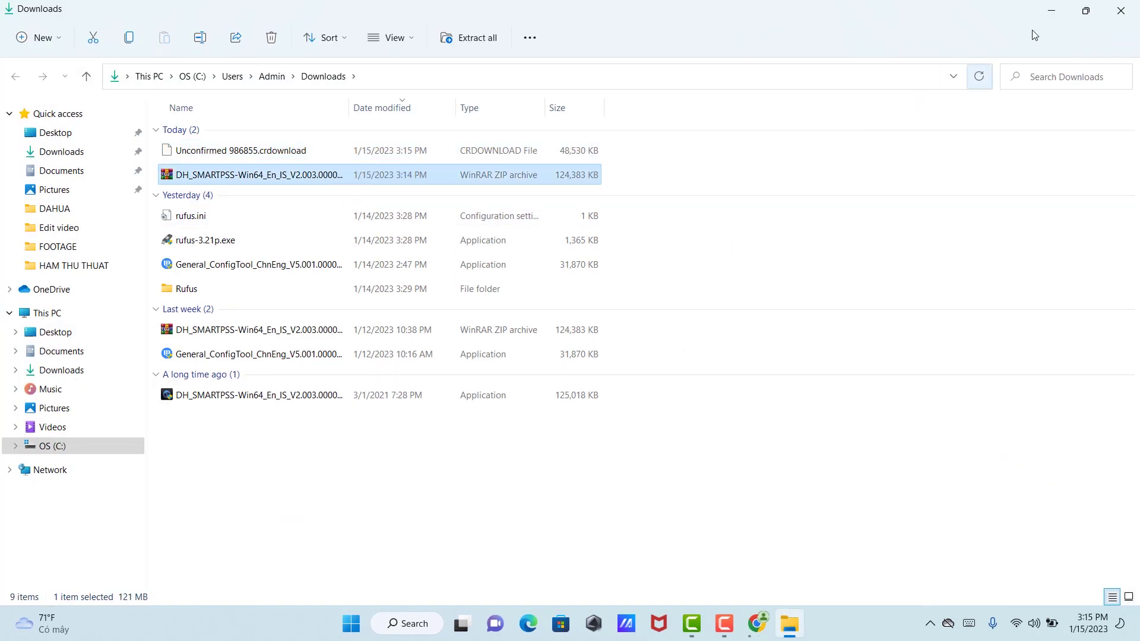
click(1051, 10)
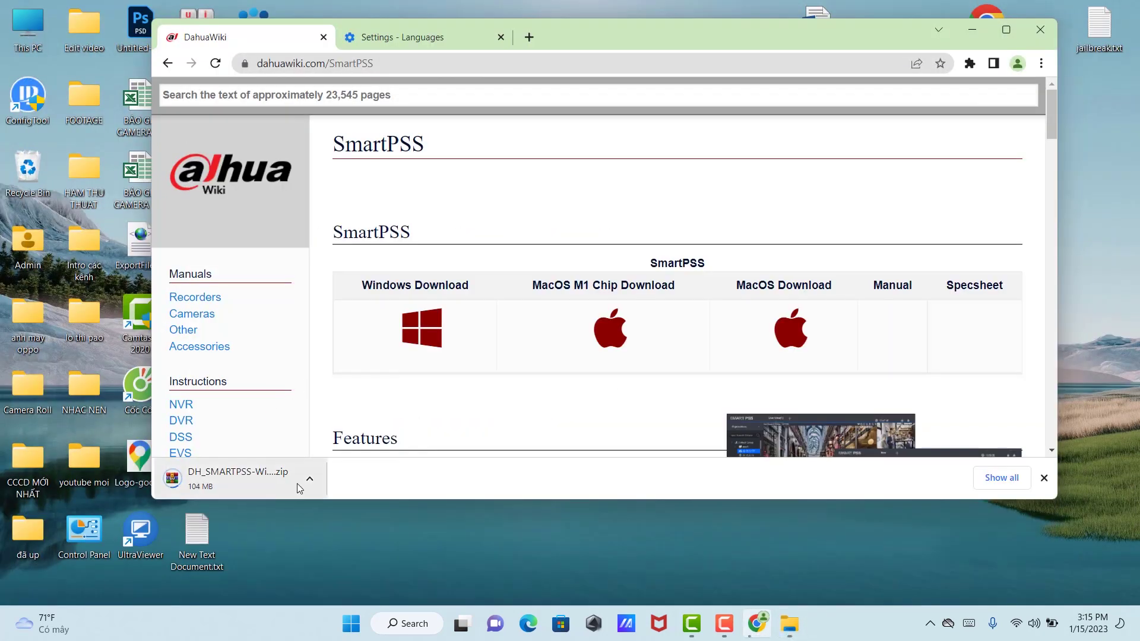
click(308, 480)
click(332, 448)
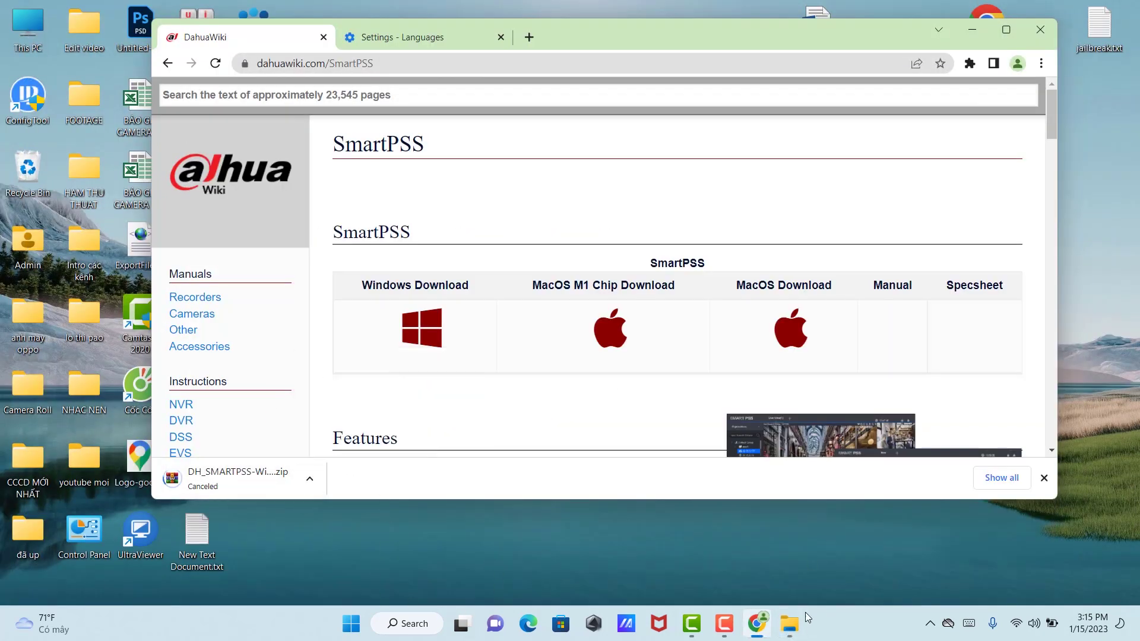
click(789, 622)
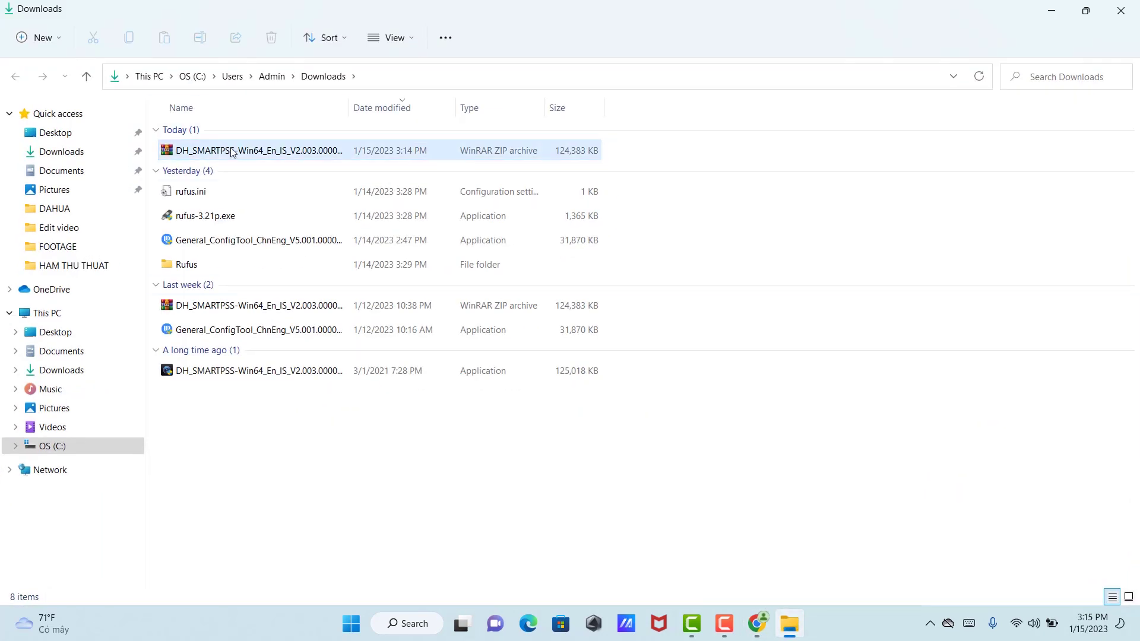
Step: Extract the SmartPSS ZIP into Downloads with Extract Here and launch the setup exe
click(233, 152)
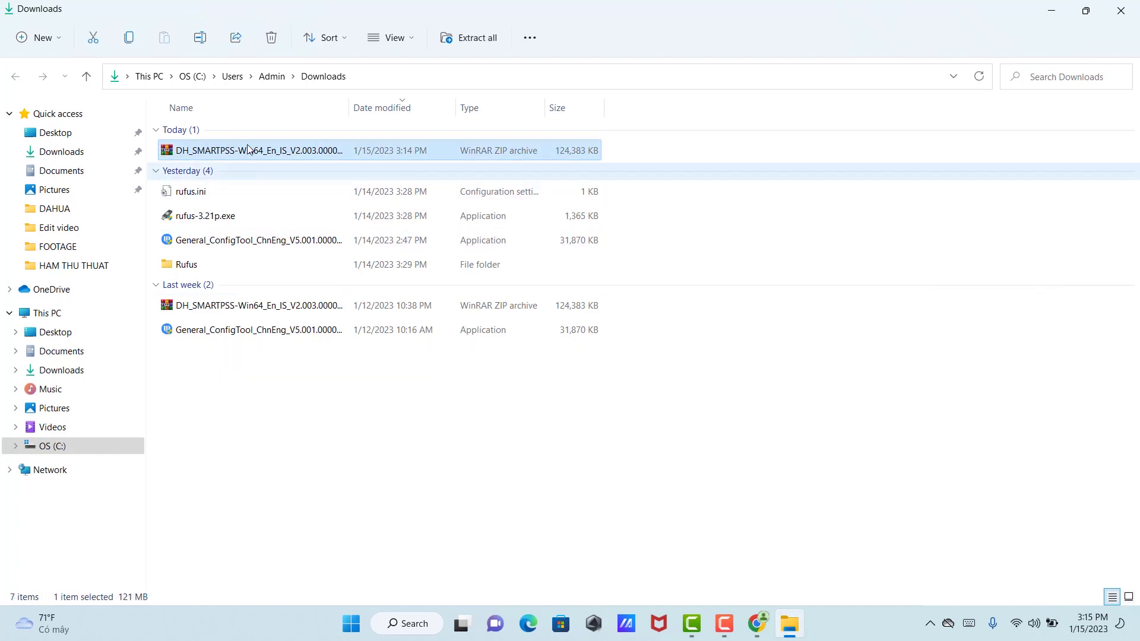
right_click(304, 152)
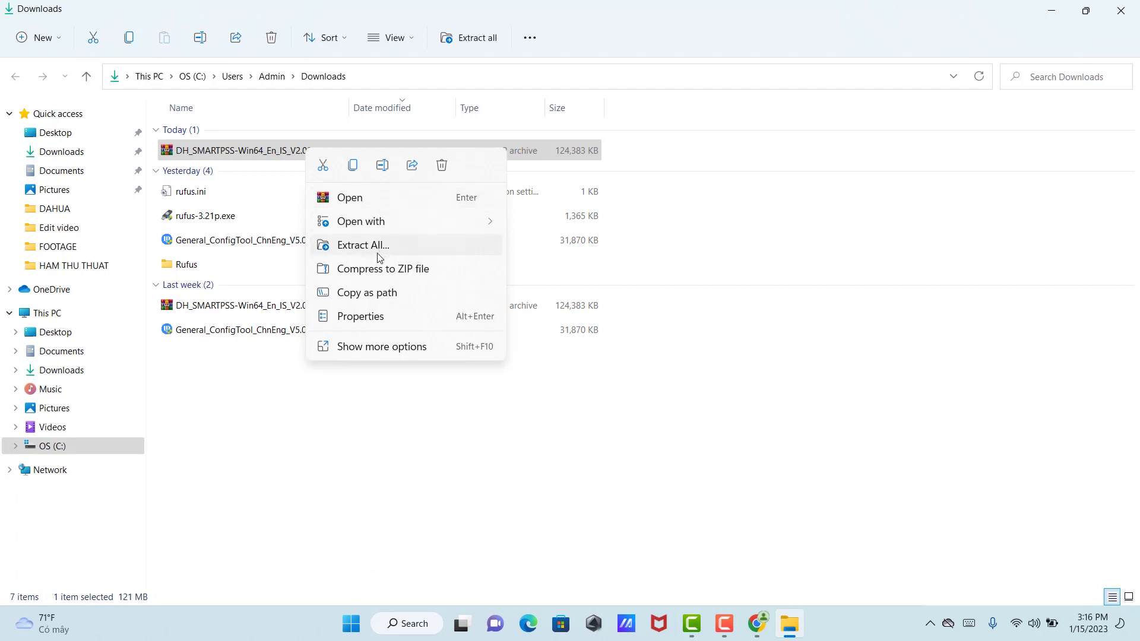
click(371, 347)
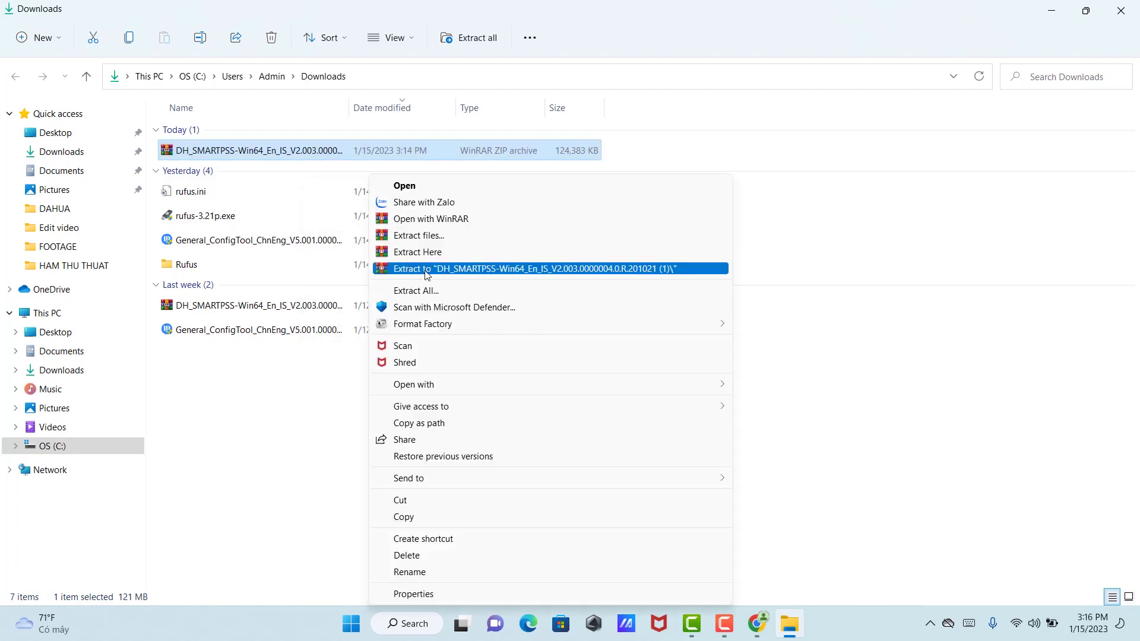
click(426, 254)
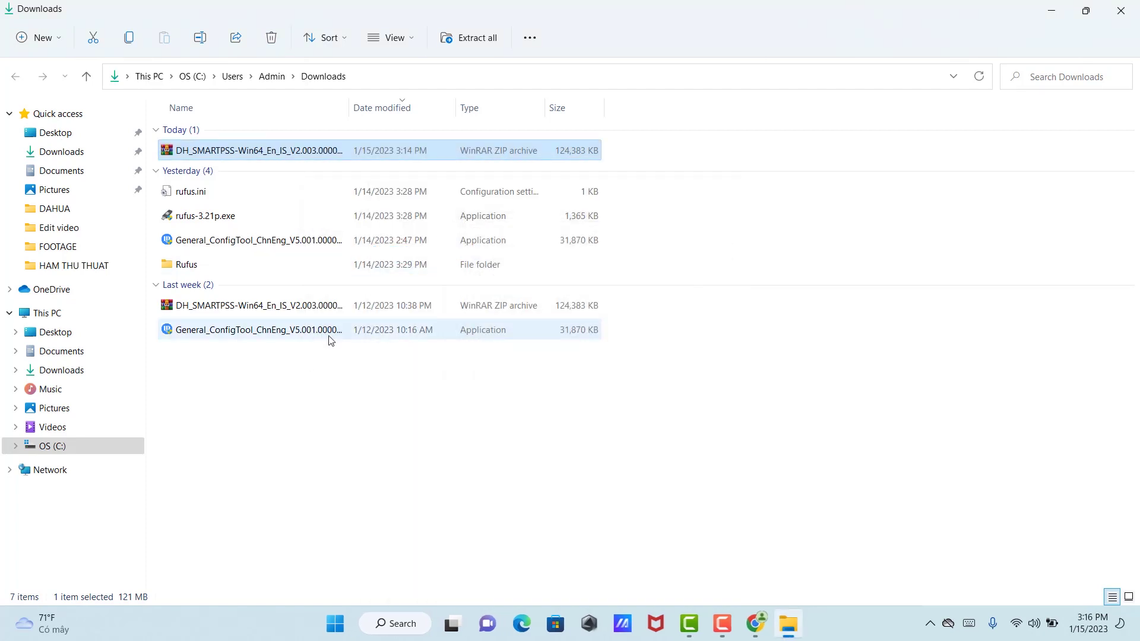
double_click(348, 369)
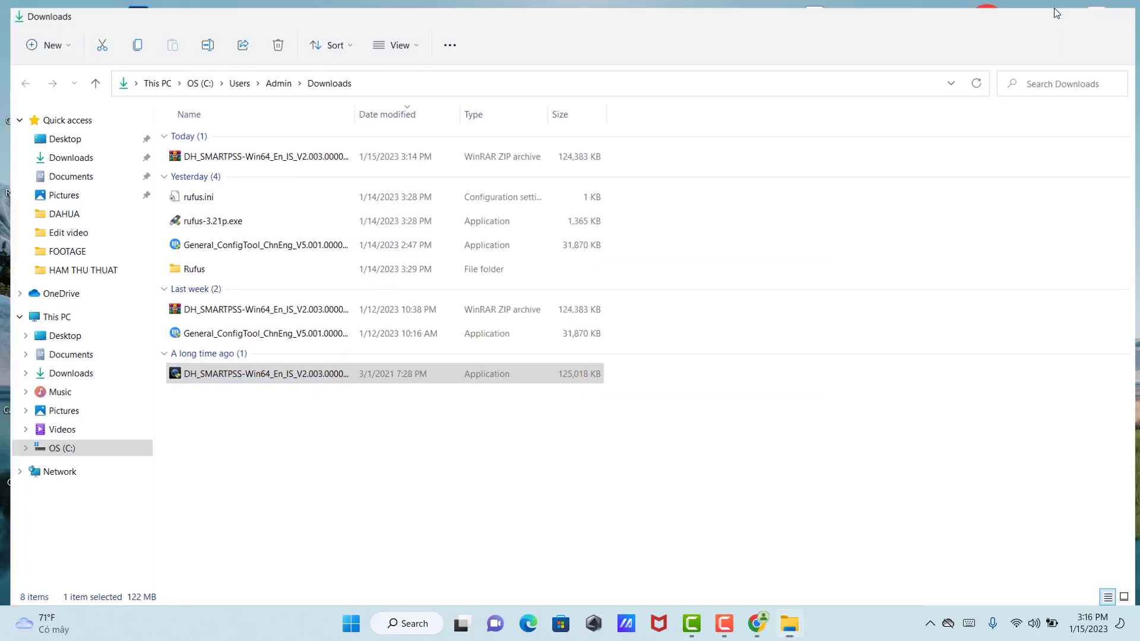
click(1051, 9)
Step: Install SmartPSS and Storage Service in English to the default folder, then reposition the new shortcut
click(567, 414)
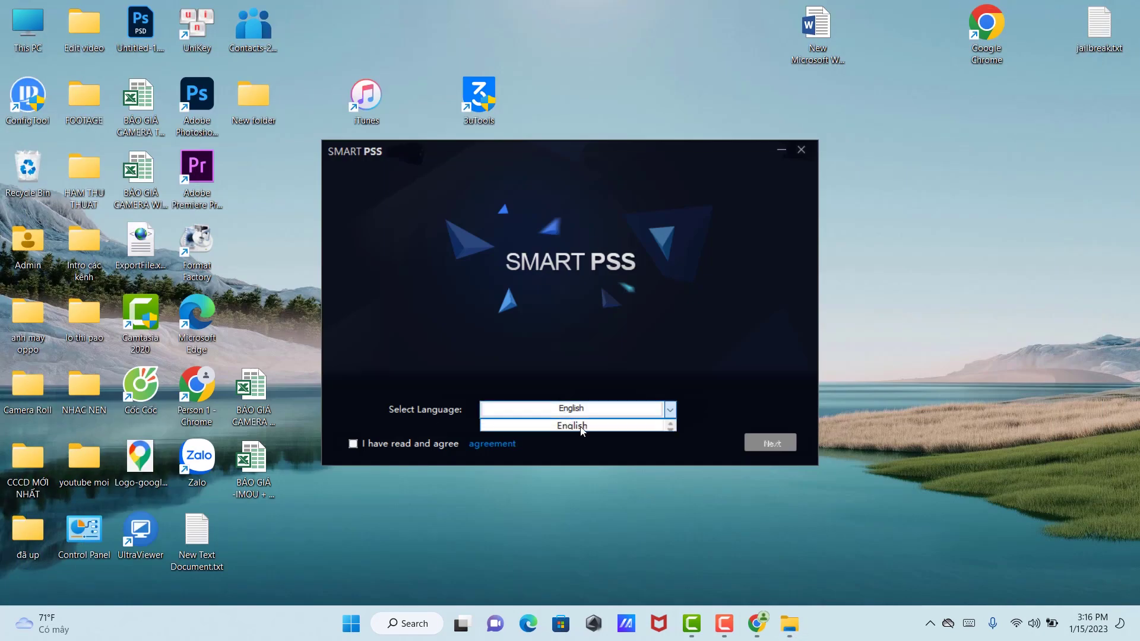
click(581, 425)
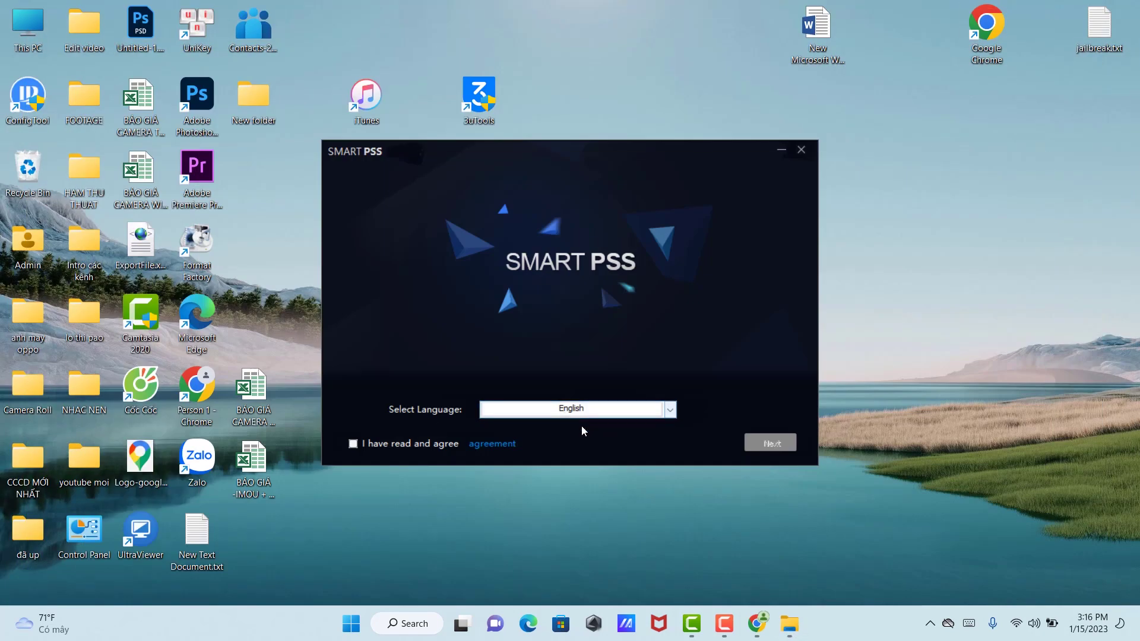
click(353, 445)
click(789, 448)
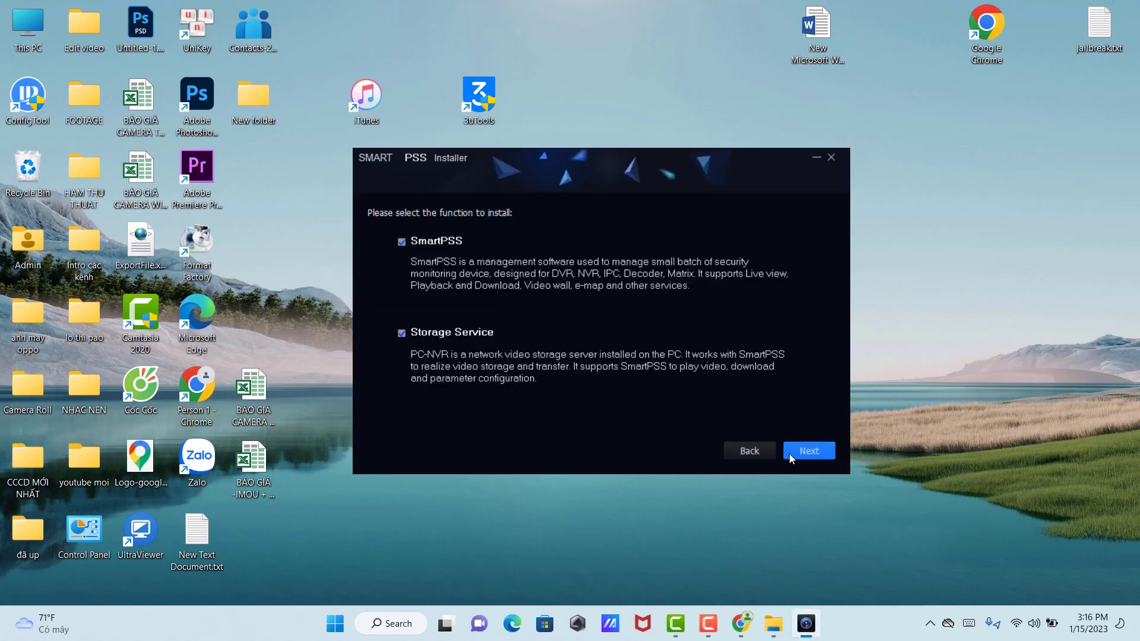
click(807, 453)
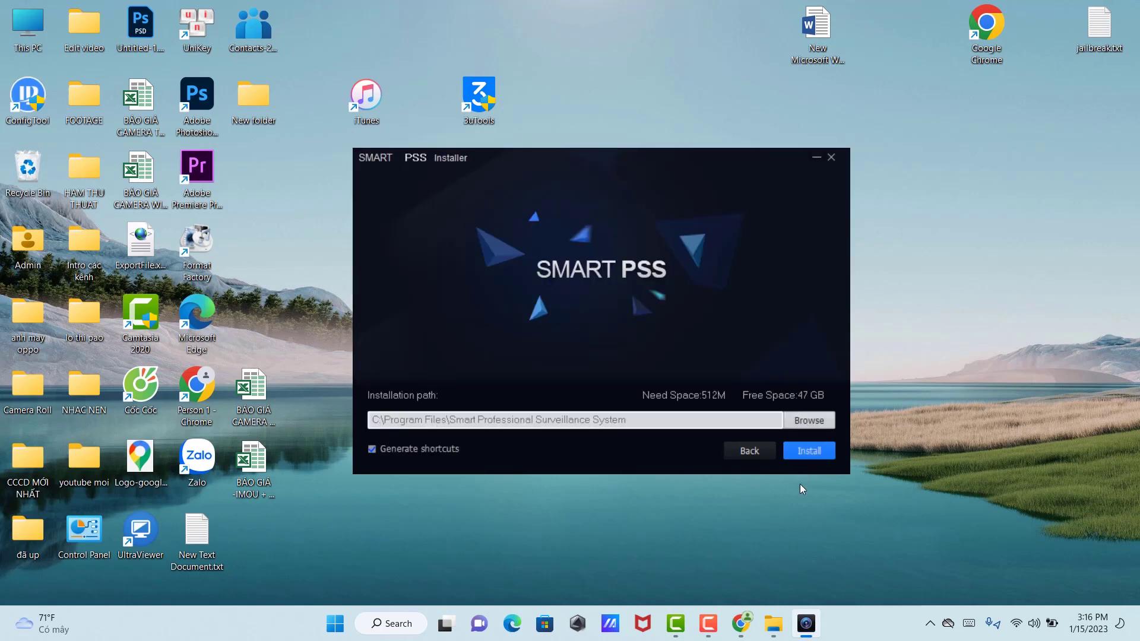
click(817, 455)
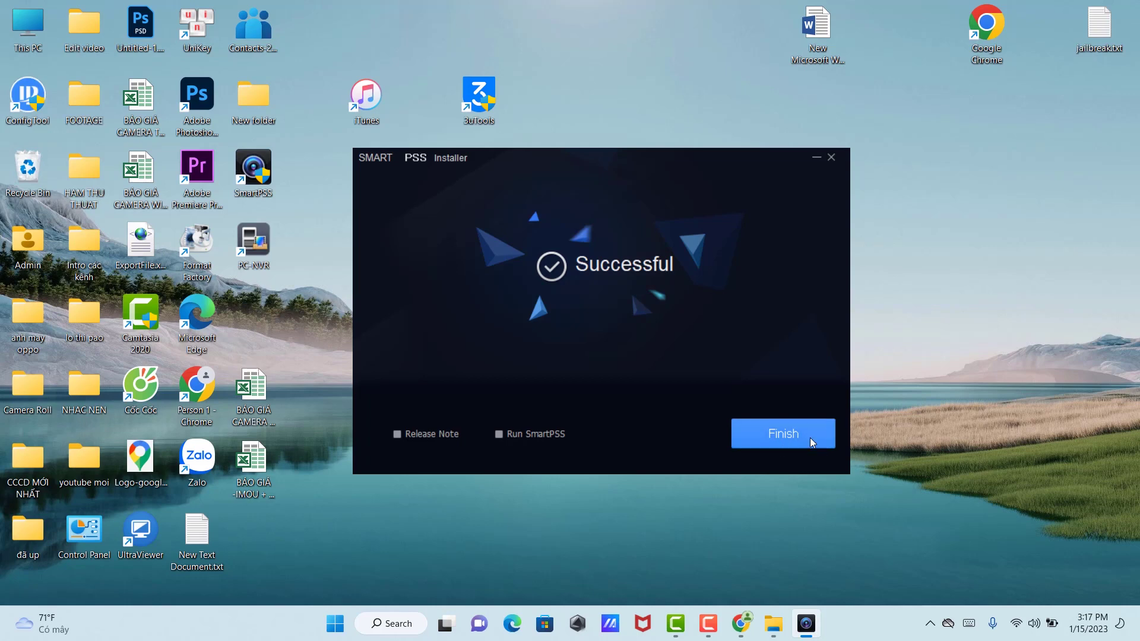
click(778, 440)
drag(272, 180, 549, 250)
Step: Launch SmartPSS, enter and confirm a new admin password, and continue to Password Protection
double_click(550, 251)
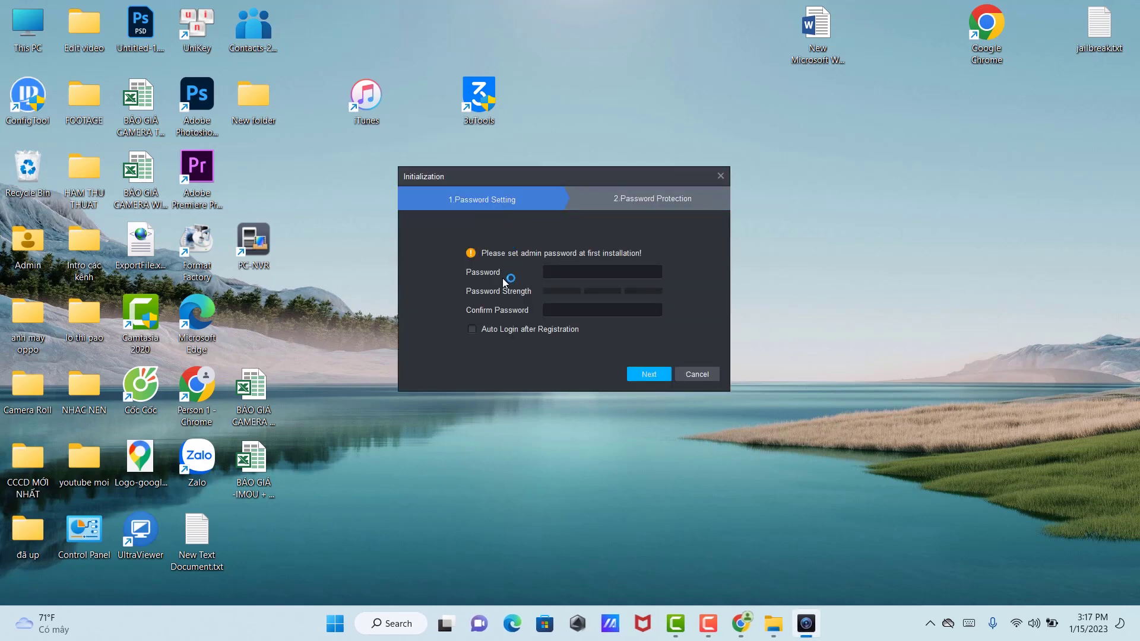
click(561, 271)
text(admi)
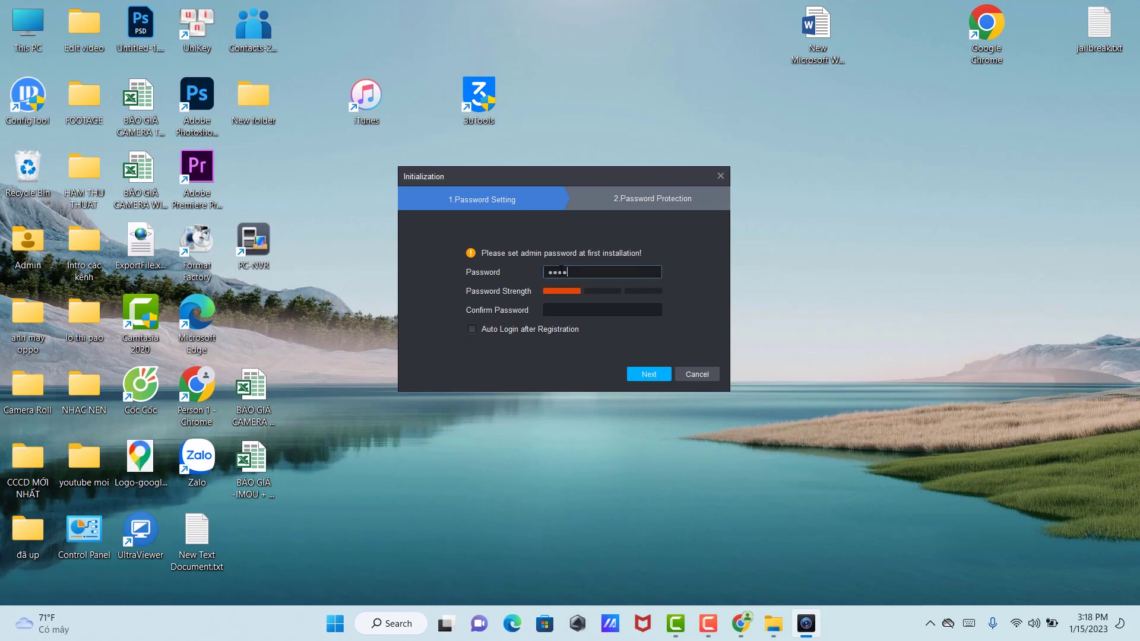
text(n12345)
key(Tab)
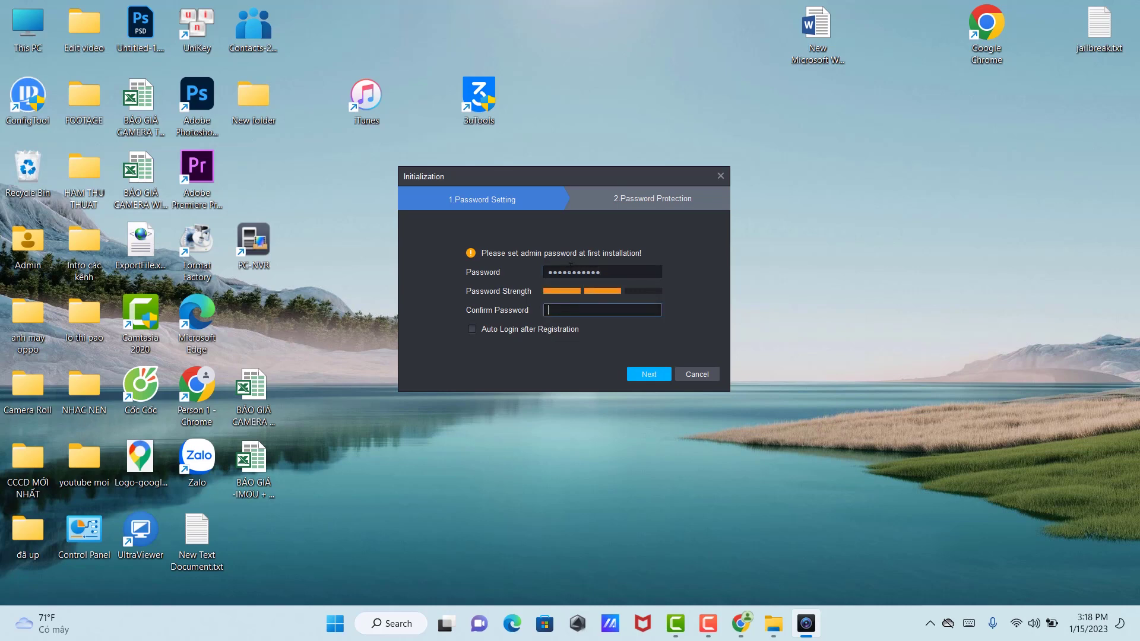
text(admin123456)
click(653, 376)
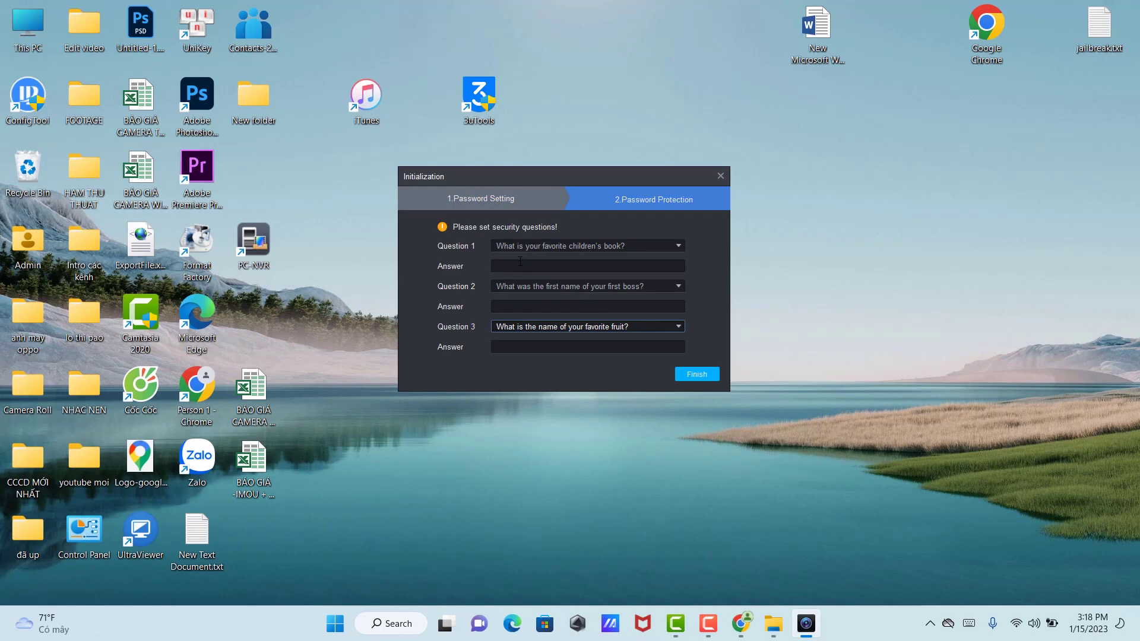
Step: Pick the dream job question, answer all three security questions, and finish initialization
click(564, 249)
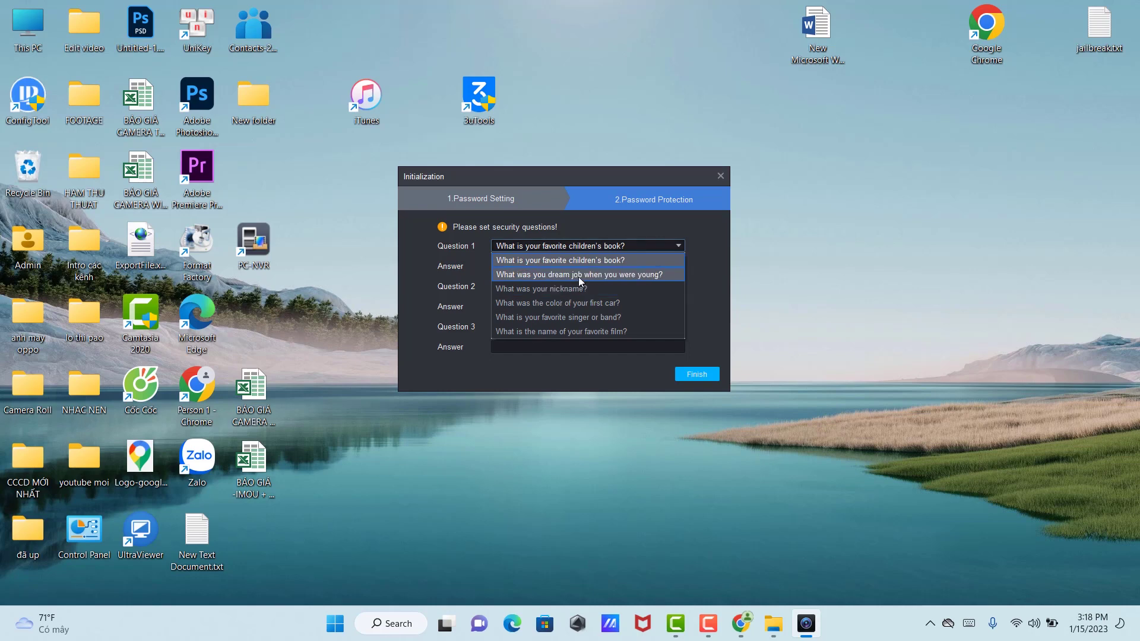
click(581, 274)
click(581, 267)
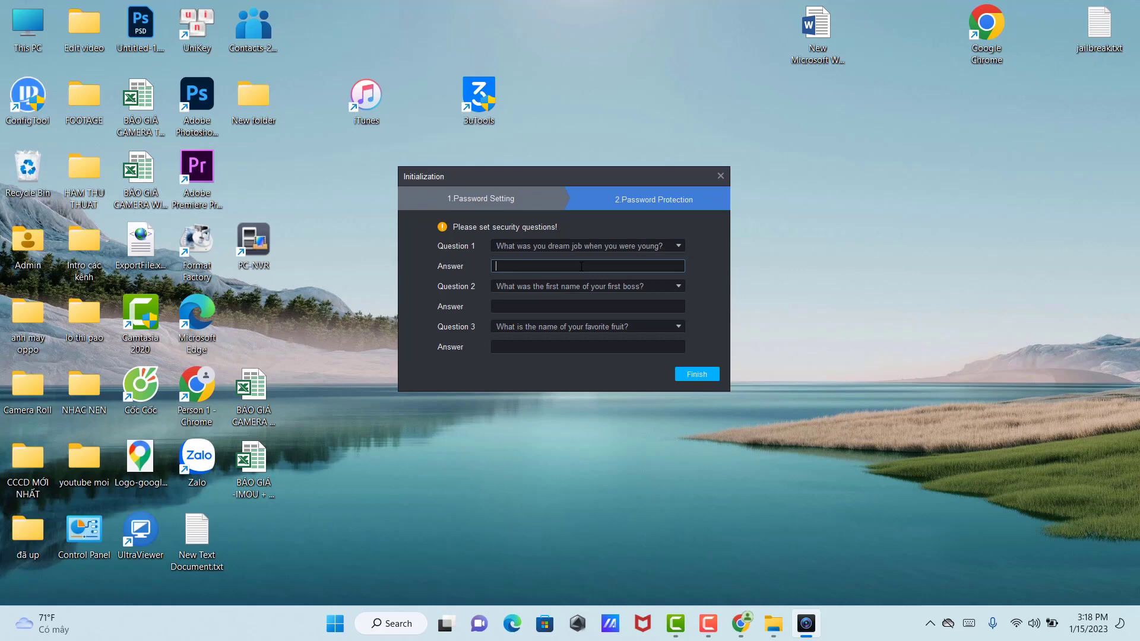
text(tech)
click(543, 304)
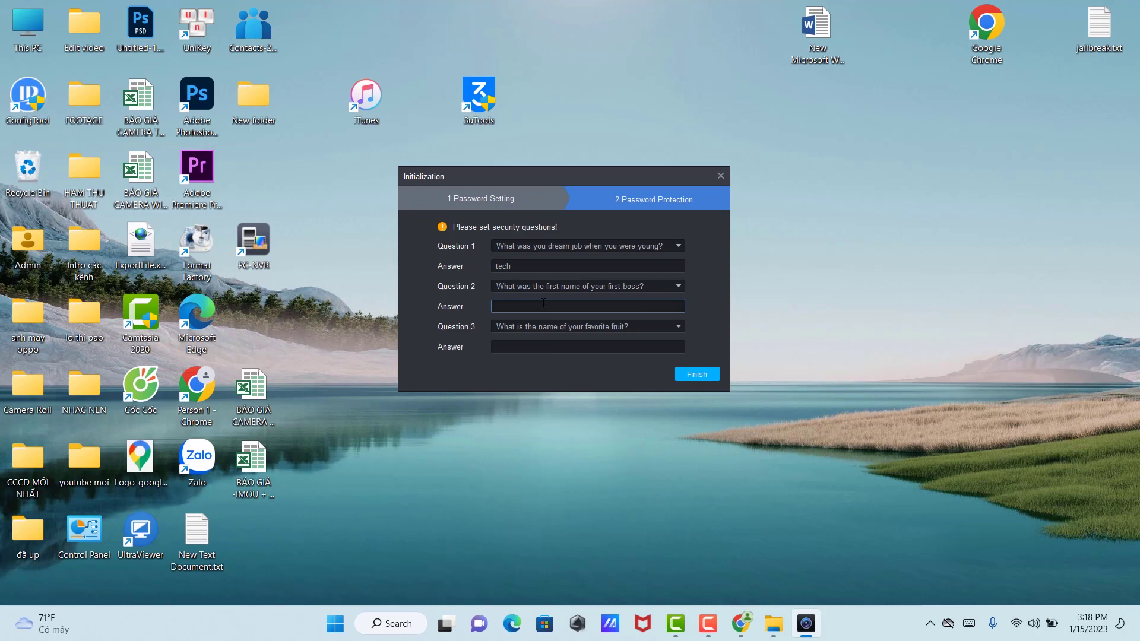
text(jame)
click(553, 345)
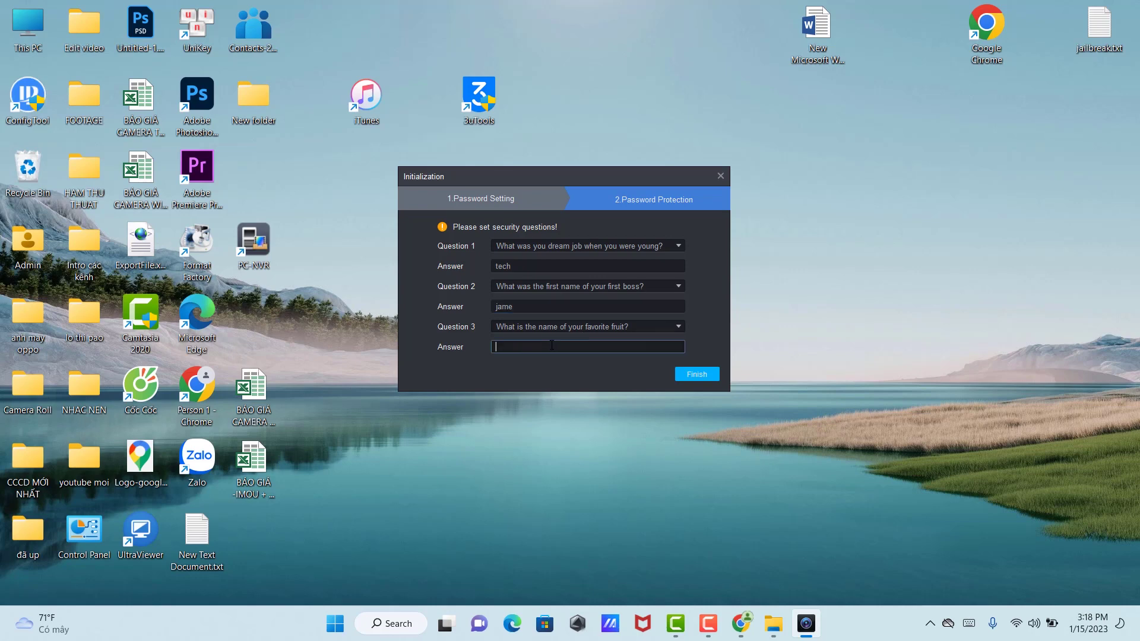
text(apple)
click(698, 375)
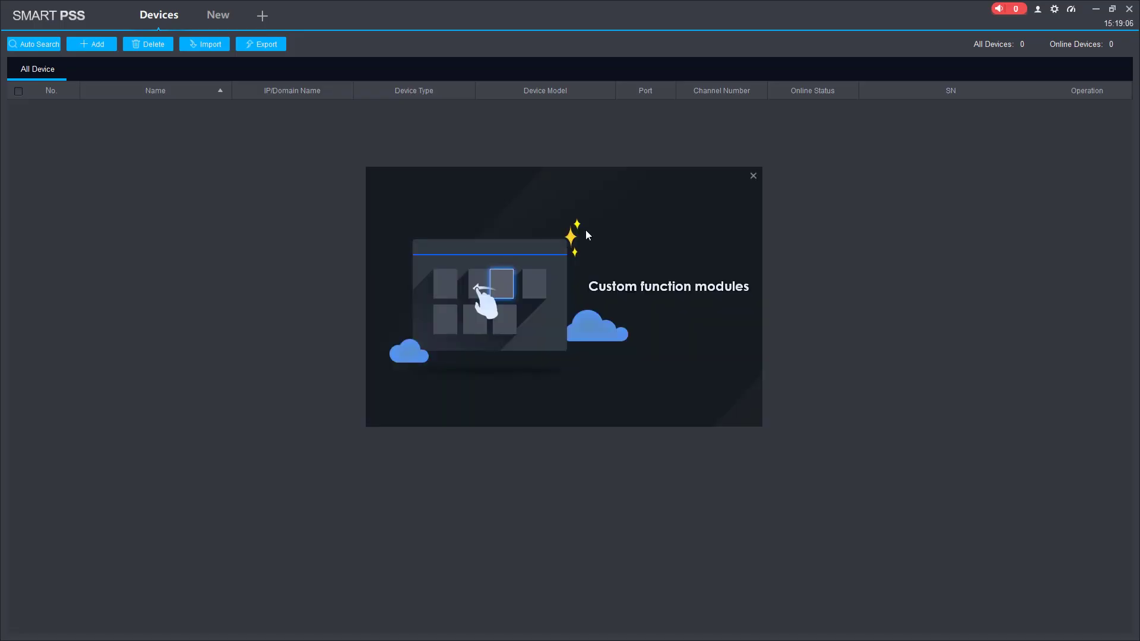
Step: Start adding a device named 'phonedone camera' using the SN (P2P) method
click(755, 176)
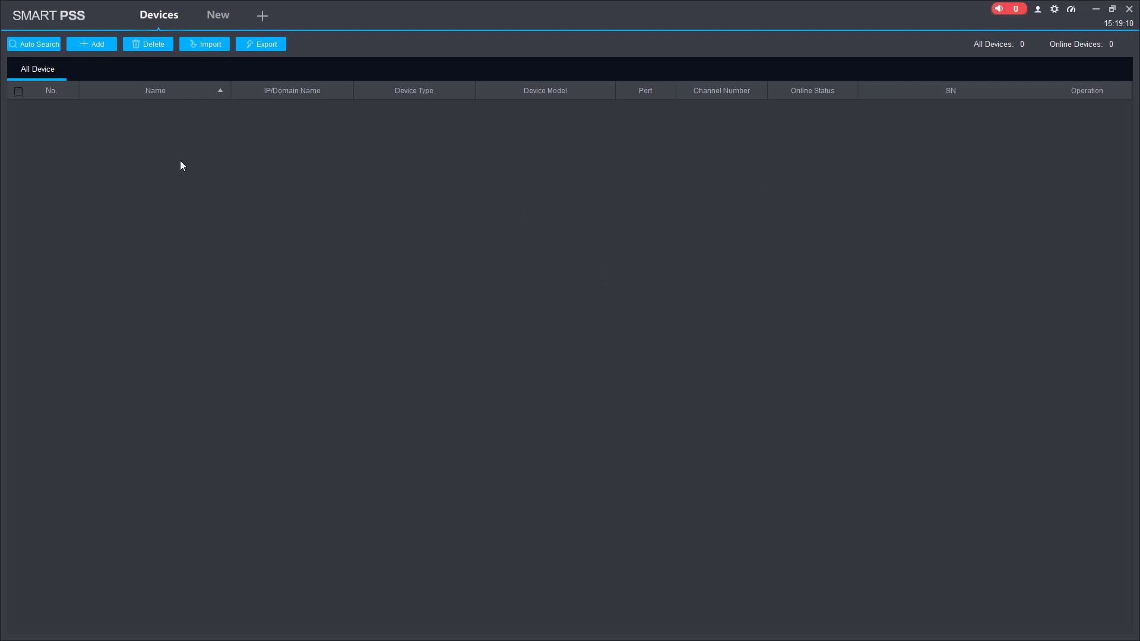
click(94, 44)
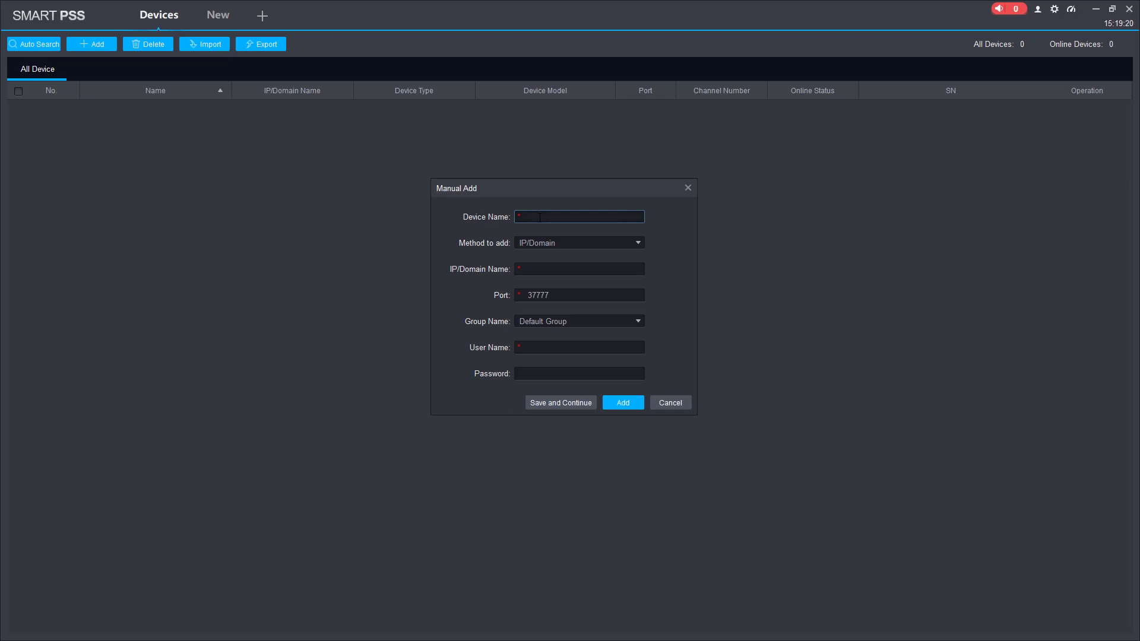
text(phonedone camera)
click(517, 243)
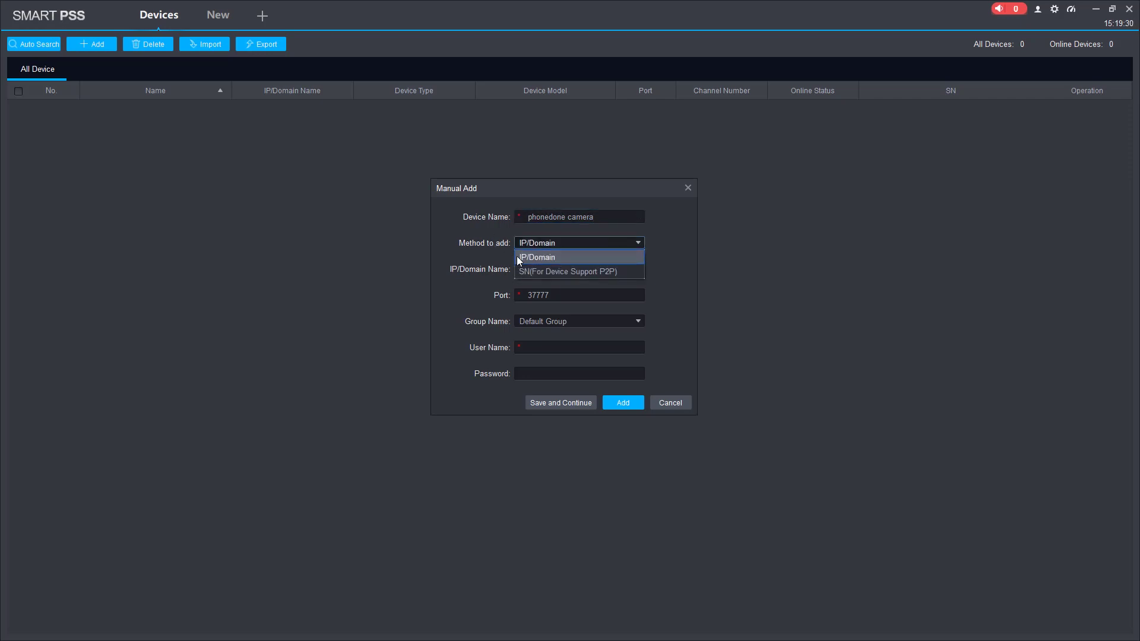
click(544, 270)
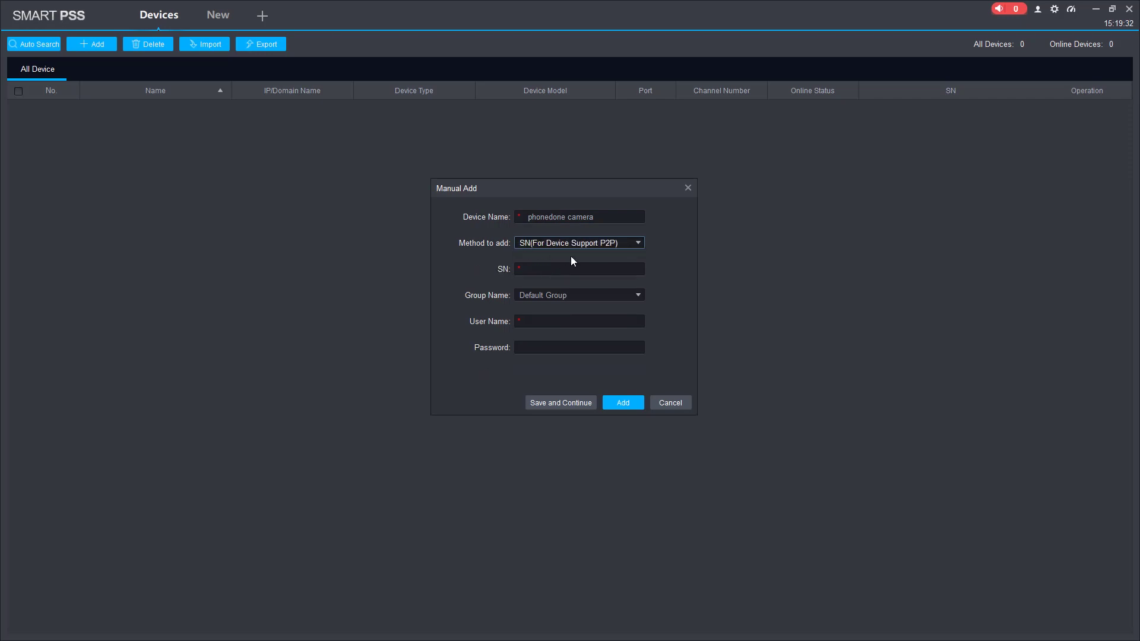
Step: Enter the NVR's serial number, user name admin and its password, then add the device
click(536, 271)
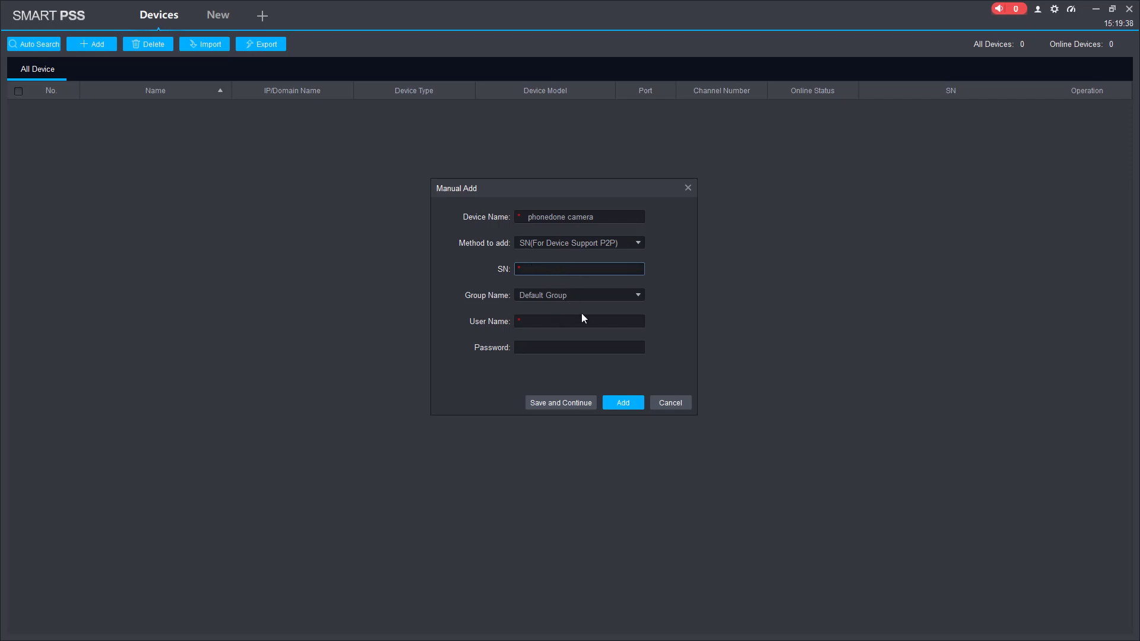
click(538, 322)
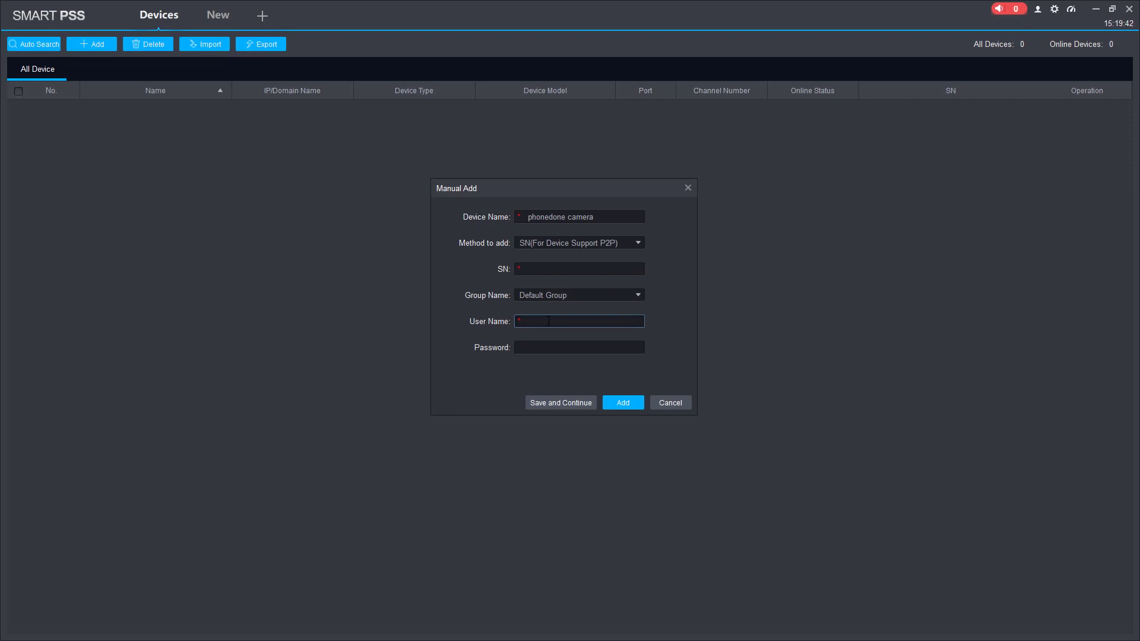
key(Tab)
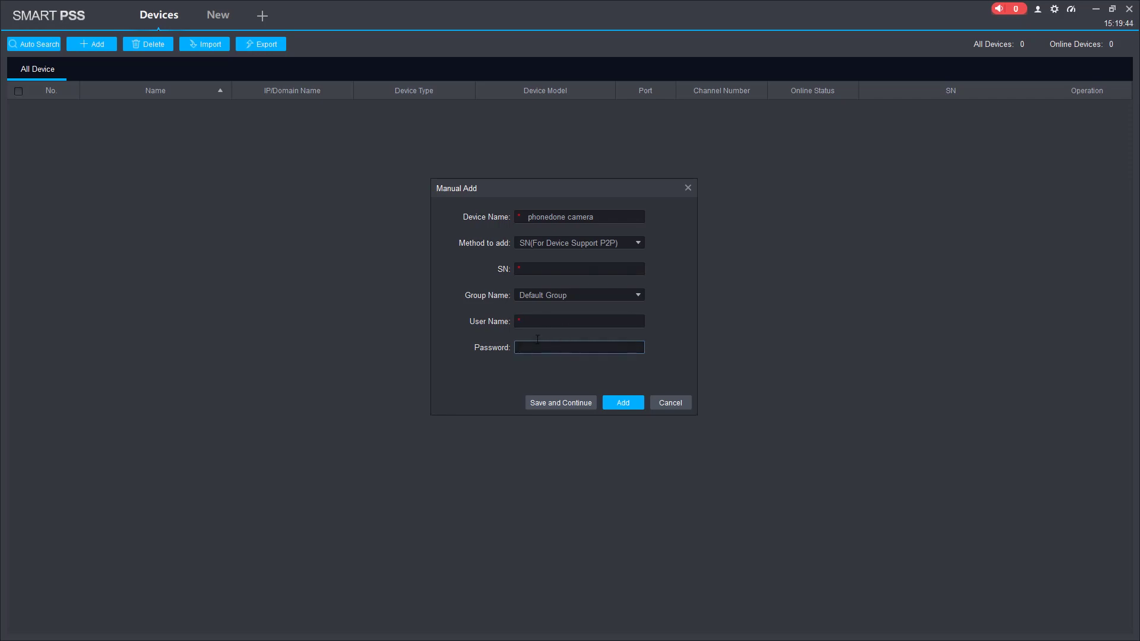
click(548, 321)
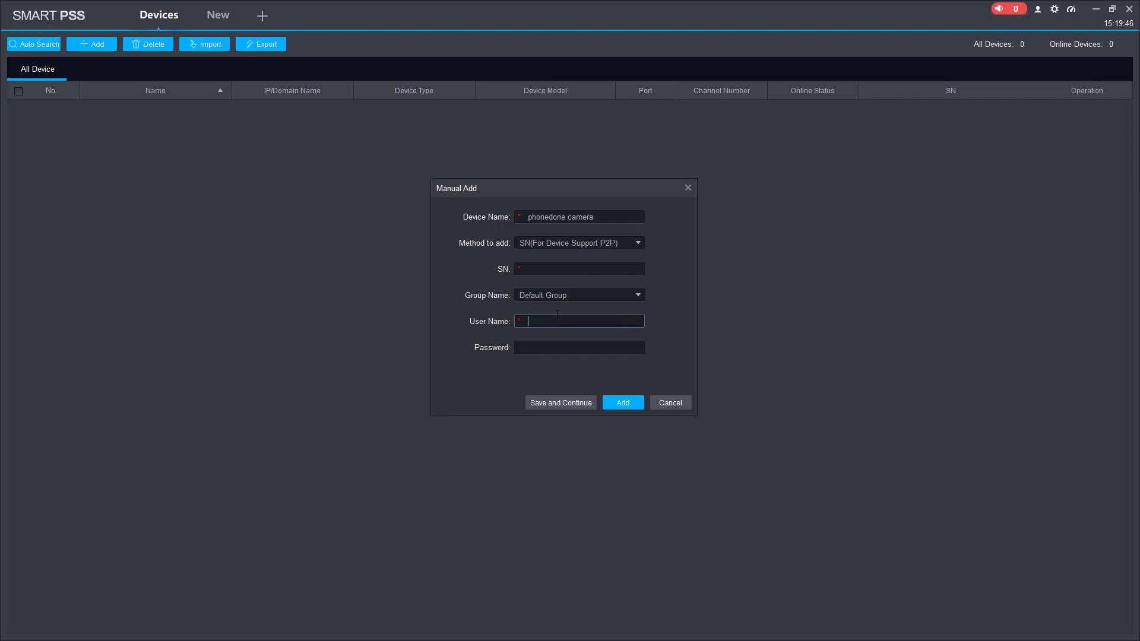
click(539, 267)
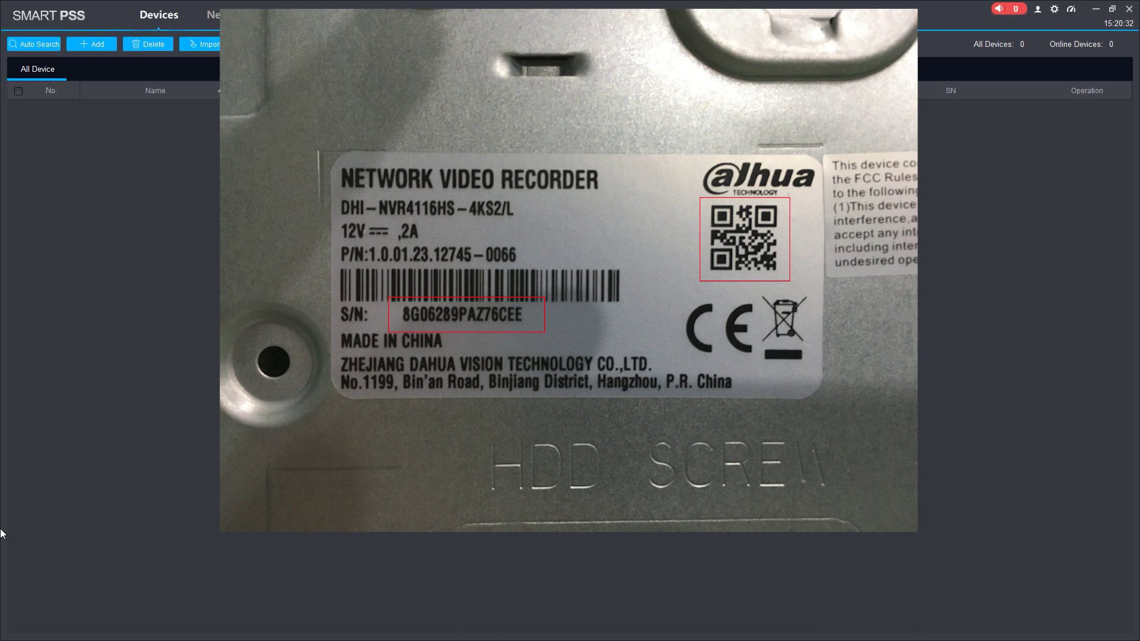
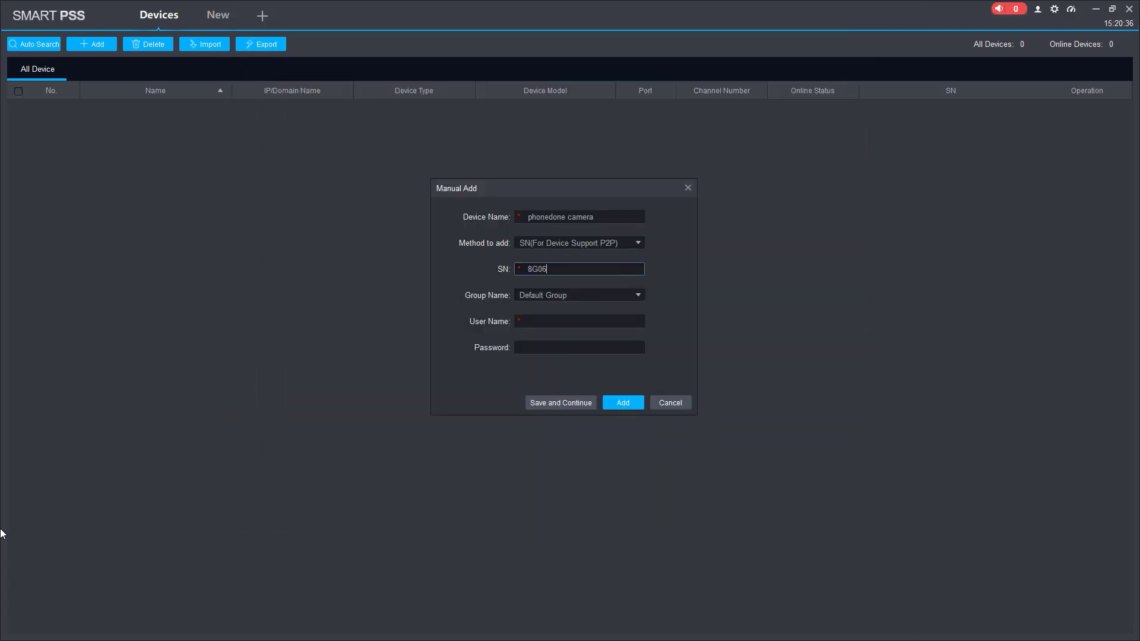
click(555, 321)
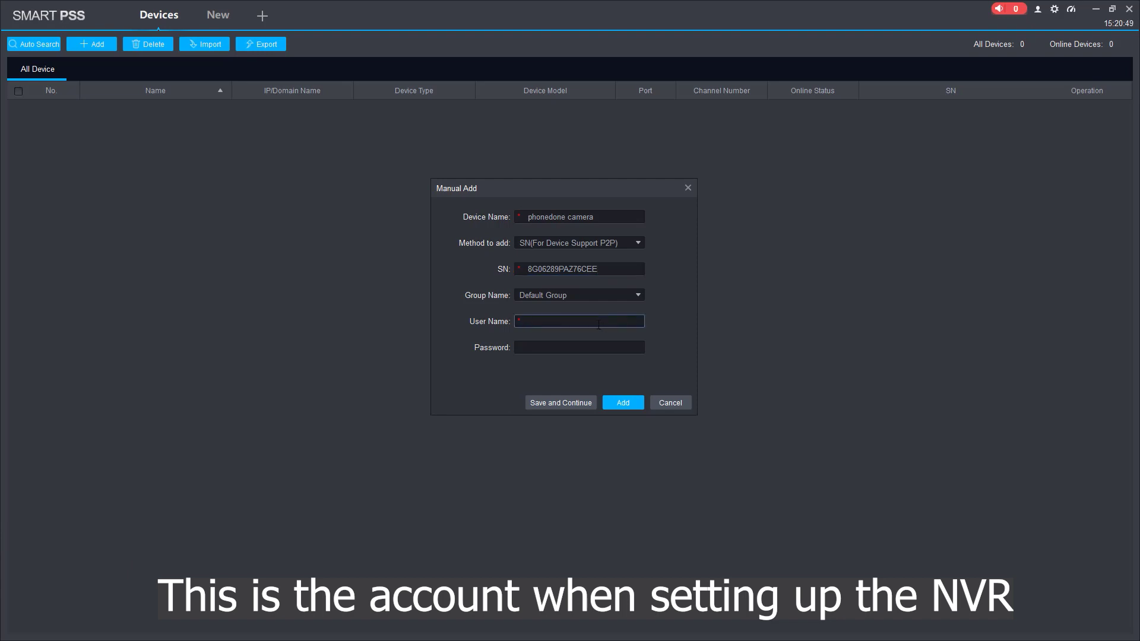
text(admin)
key(Tab)
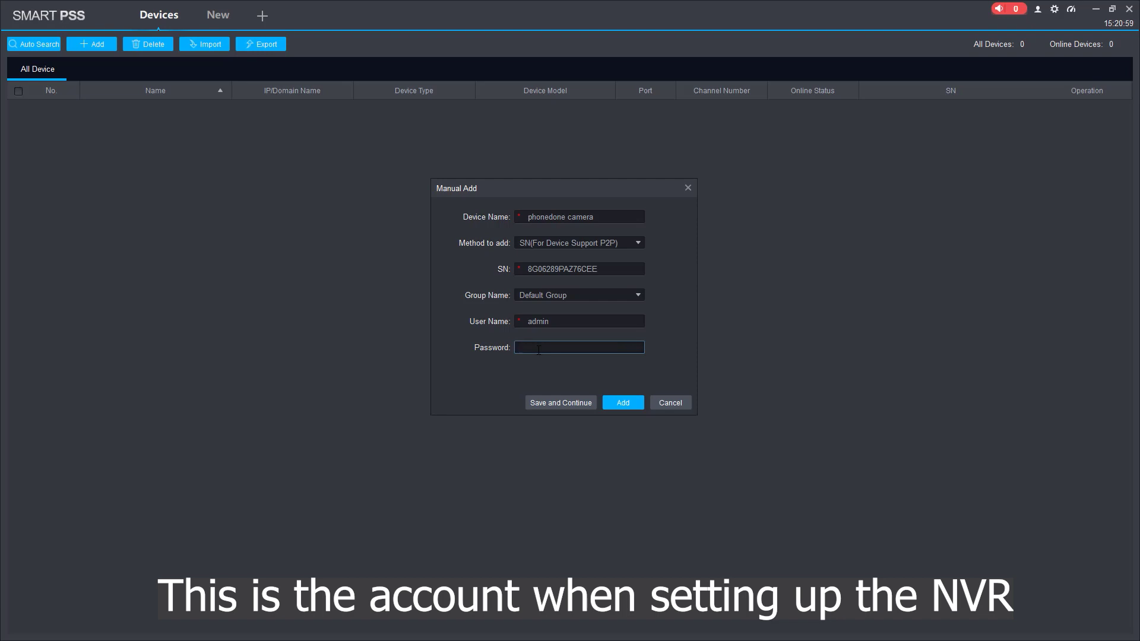
text(**********)
click(623, 403)
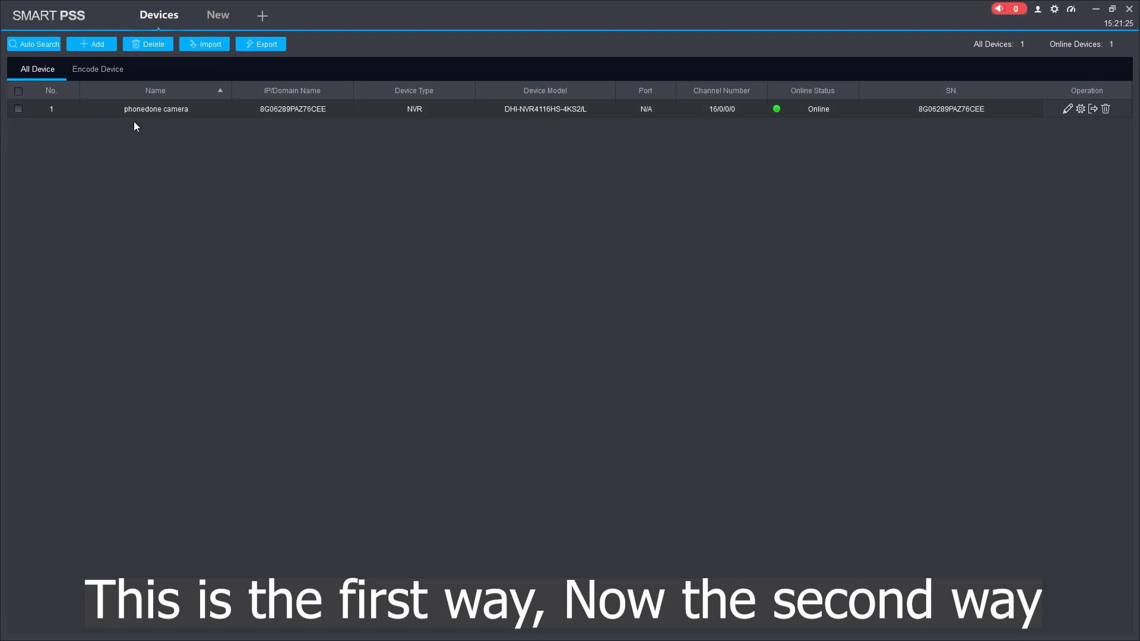
Step: Auto Search the network and add the 192.168.1.100 NVR with user admin and its password
click(29, 43)
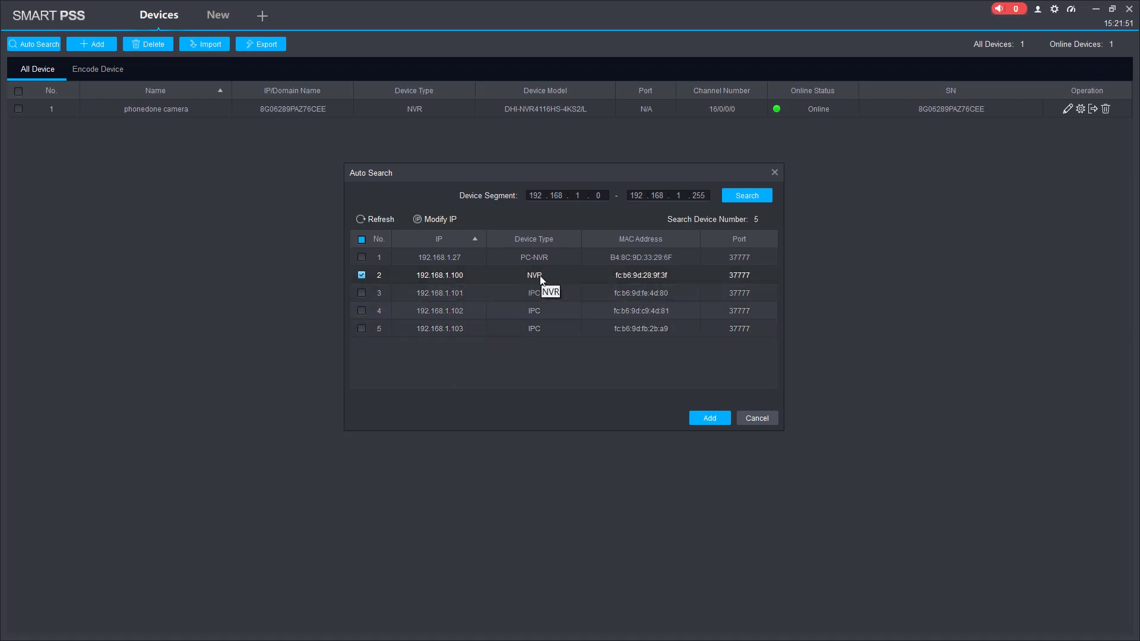
click(711, 419)
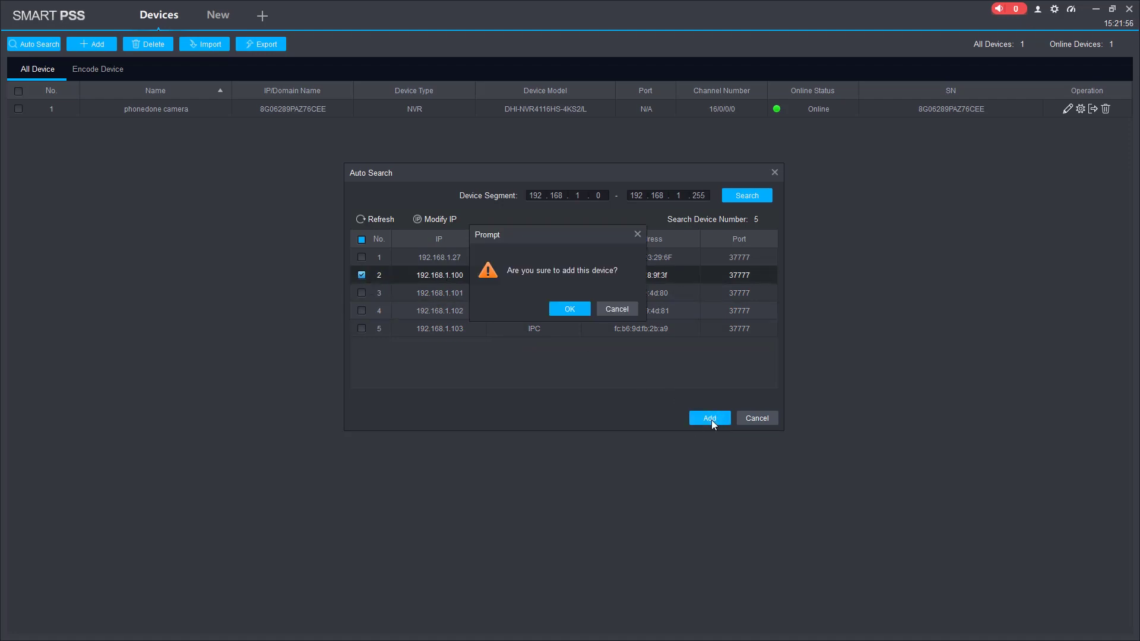
click(579, 306)
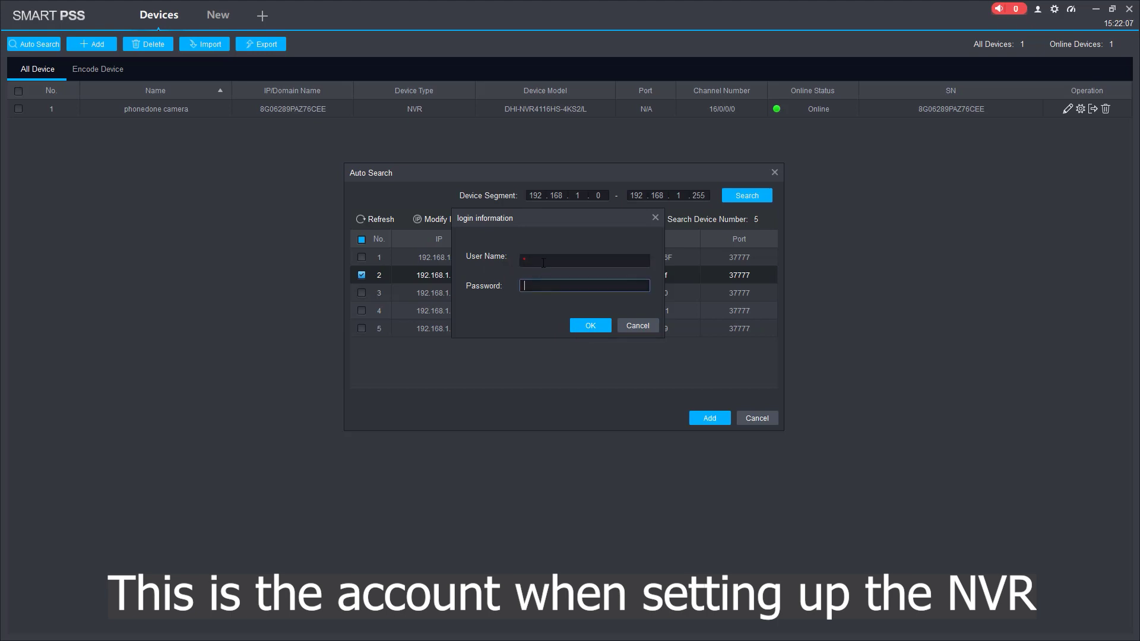
text(admin)
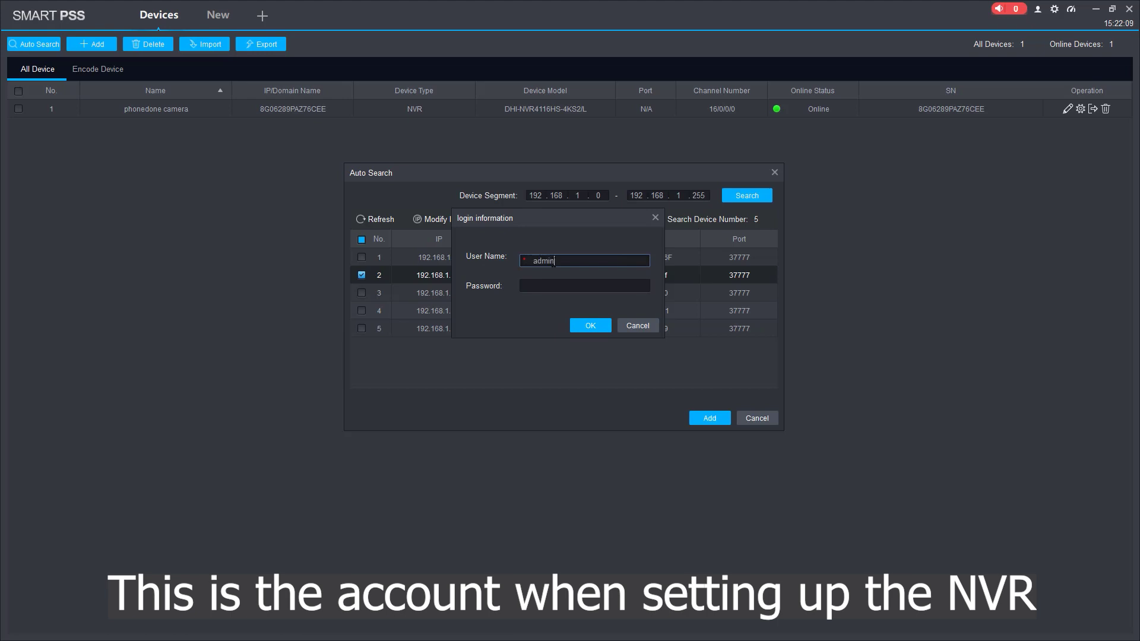
click(566, 283)
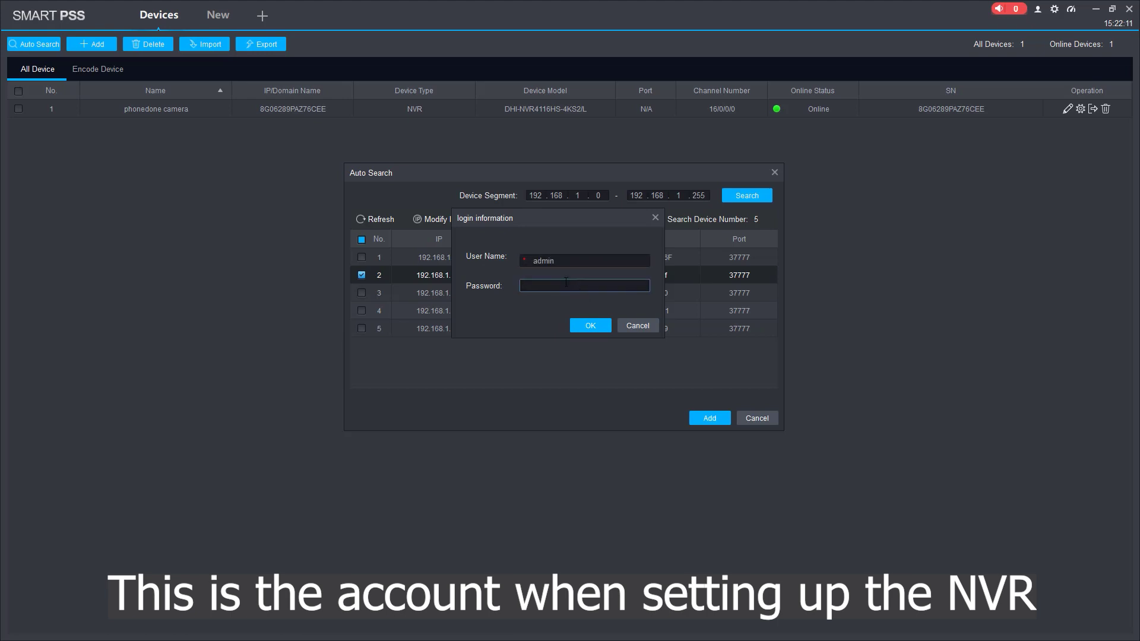
text(**********)
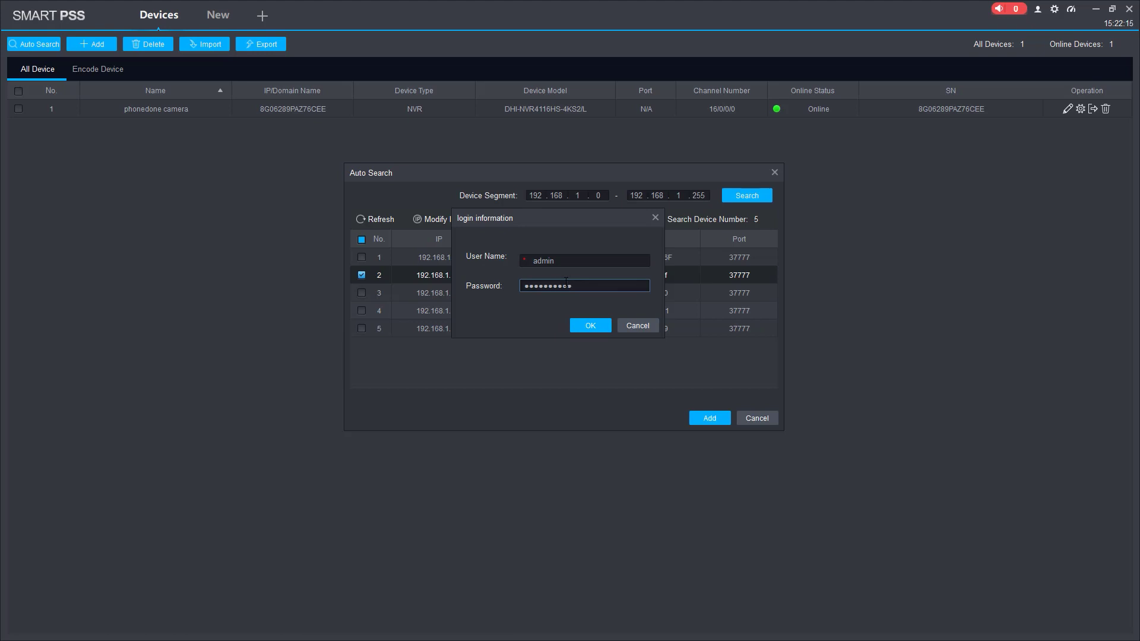
click(591, 326)
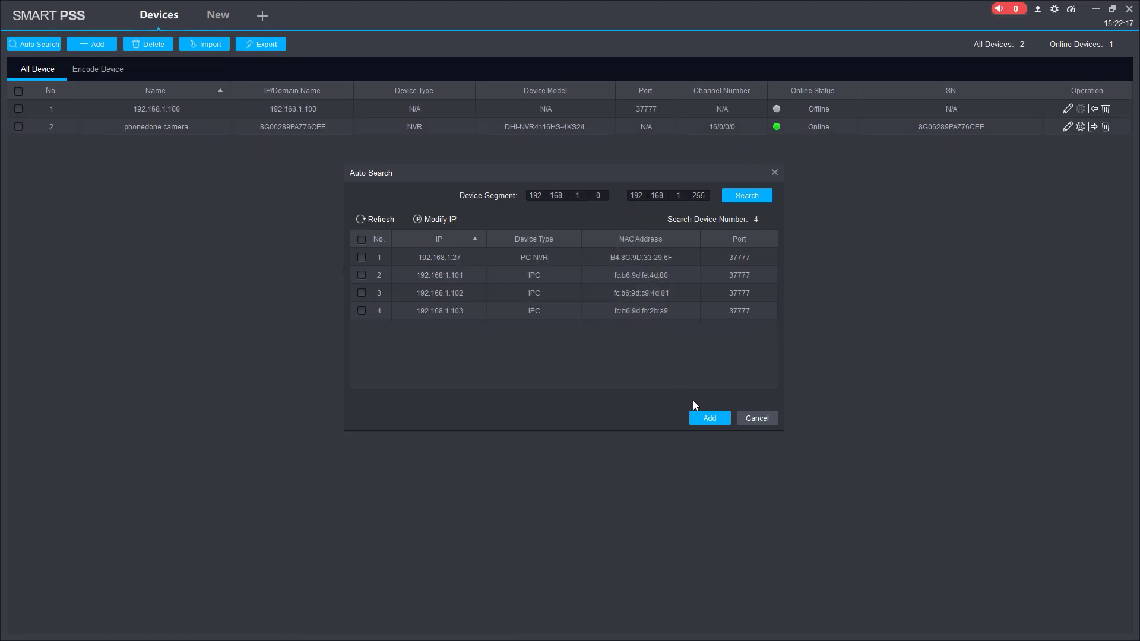
Step: Close Auto Search, delete the phonedone camera device, and select the remaining 192.168.1.100 NVR
click(775, 174)
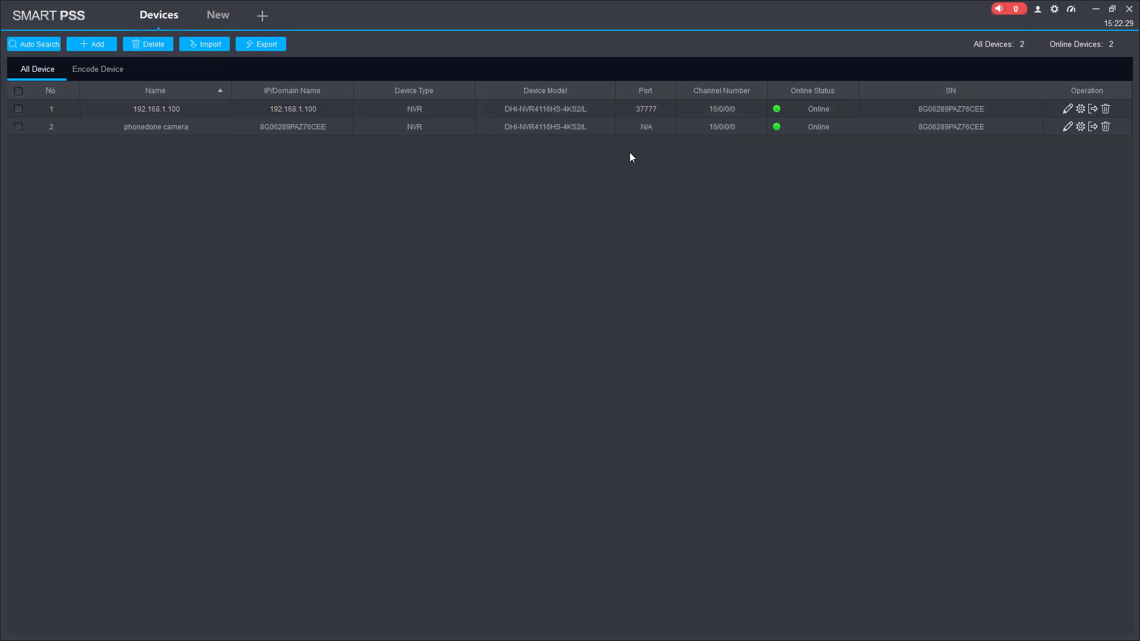
click(1105, 127)
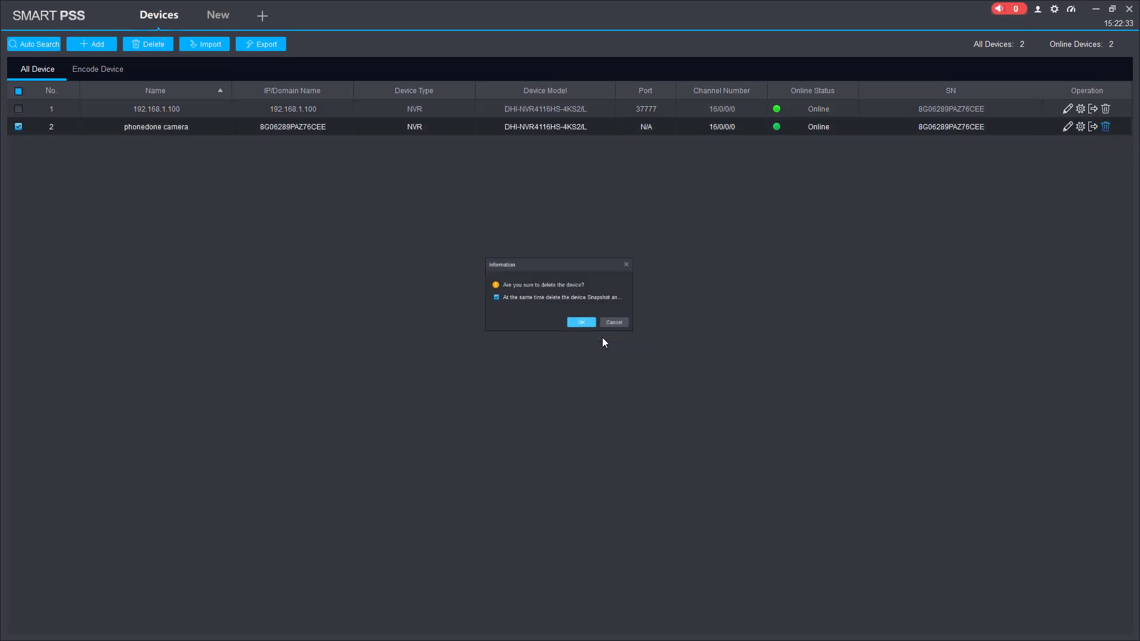
click(581, 322)
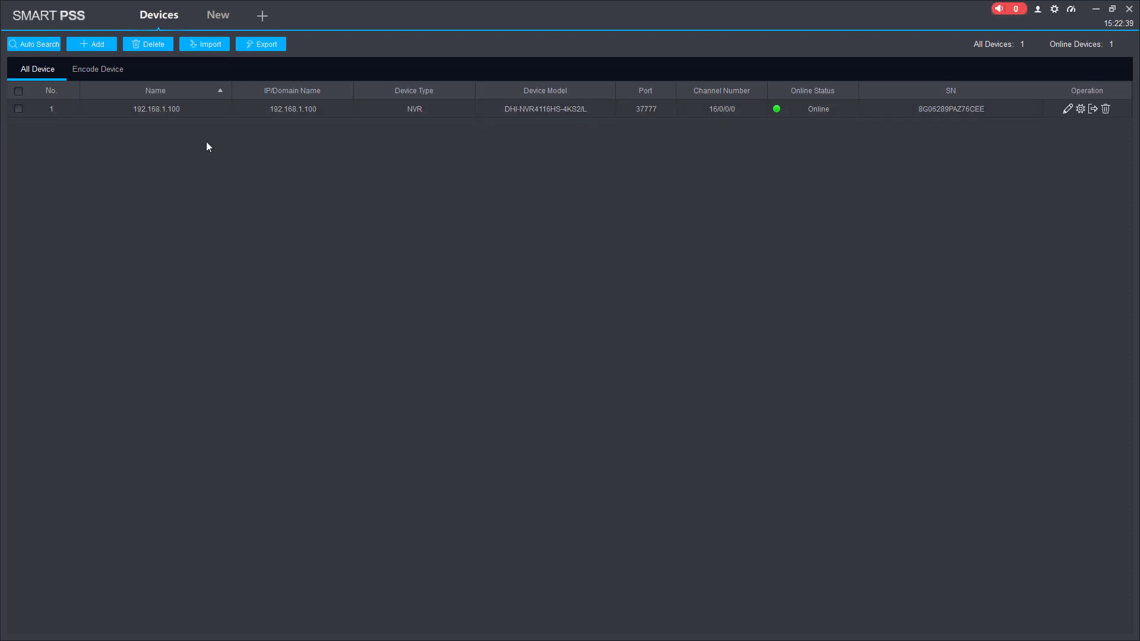
click(163, 112)
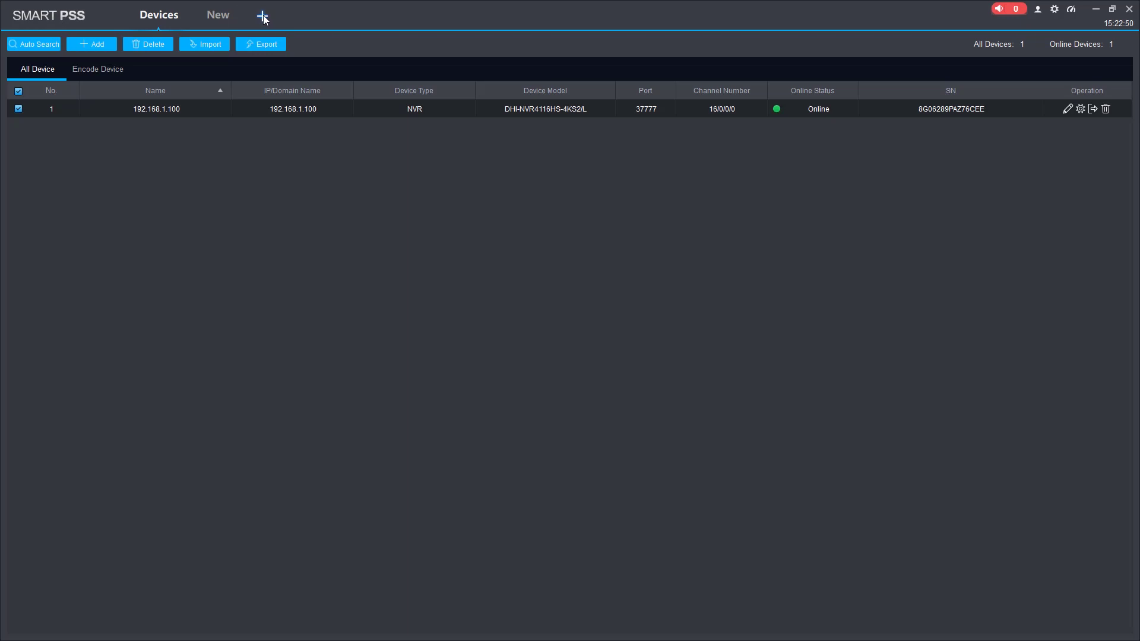
Step: Open a Live View tab and load the 192.168.1.100 NVR's cameras from the Organizations tree
click(260, 18)
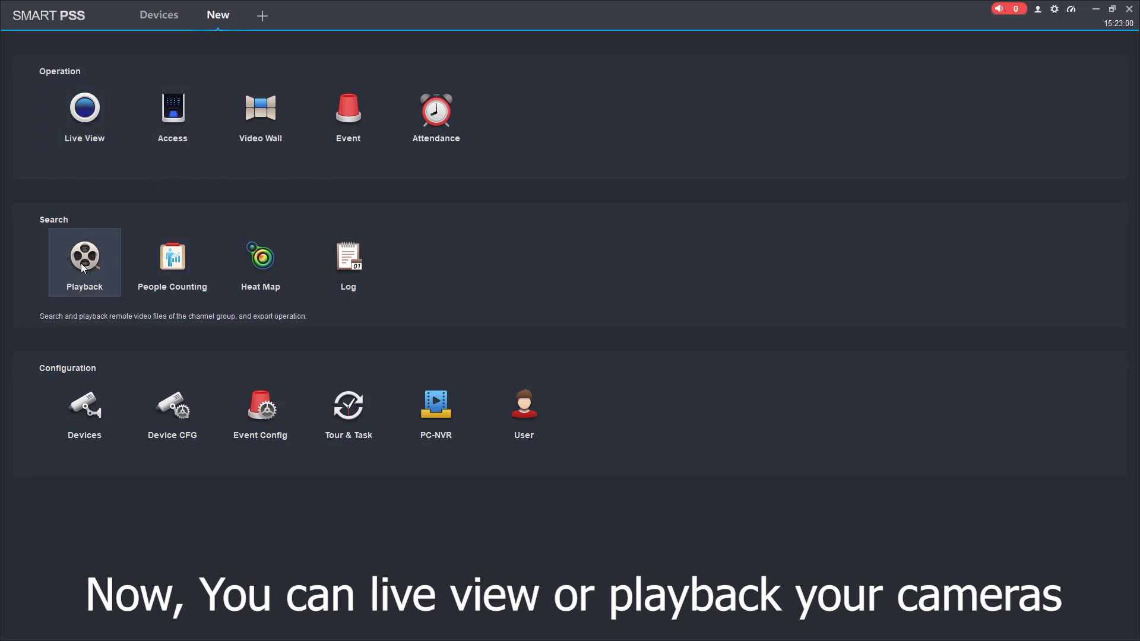
click(86, 109)
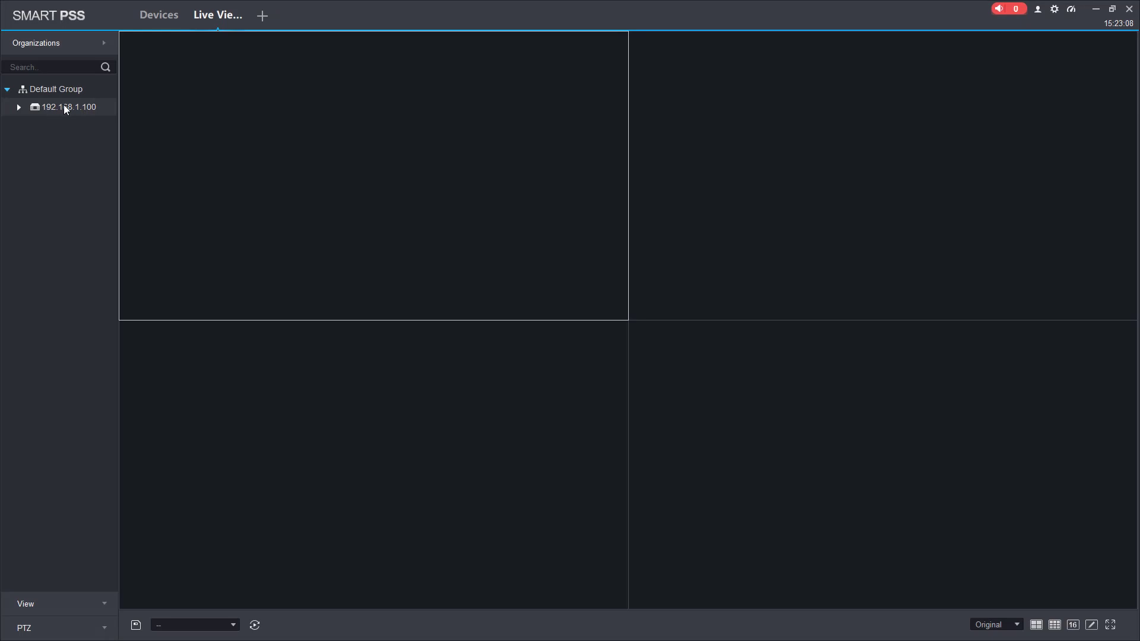
double_click(63, 104)
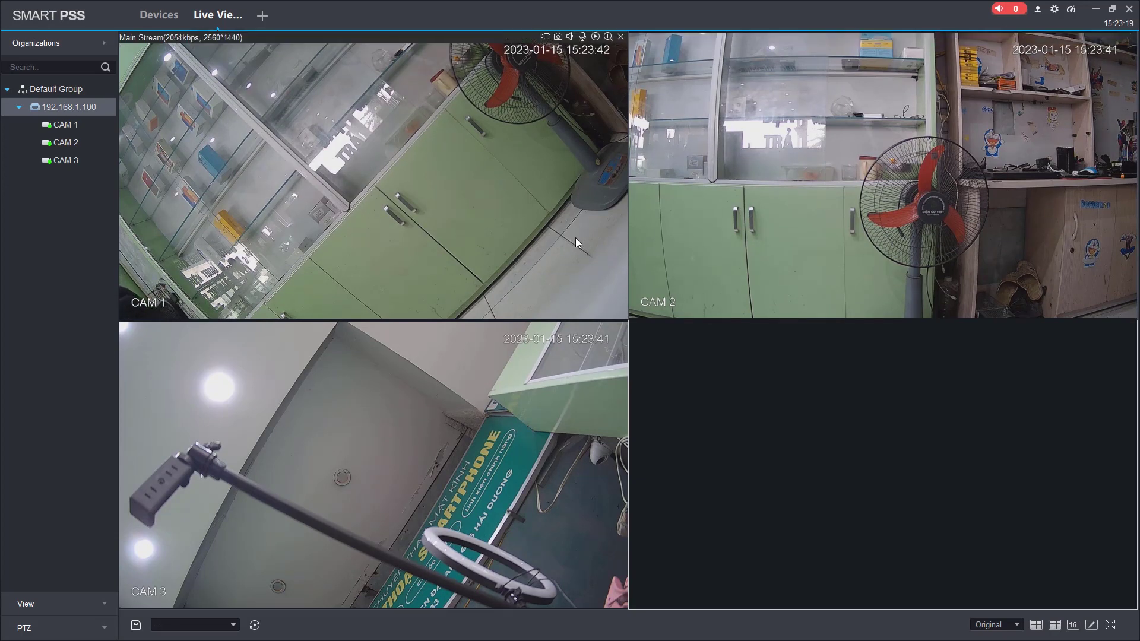
Step: Try the nine-pane, sixteen-pane and full-screen views, then settle on the four-pane layout for CAM 1–3
click(1058, 631)
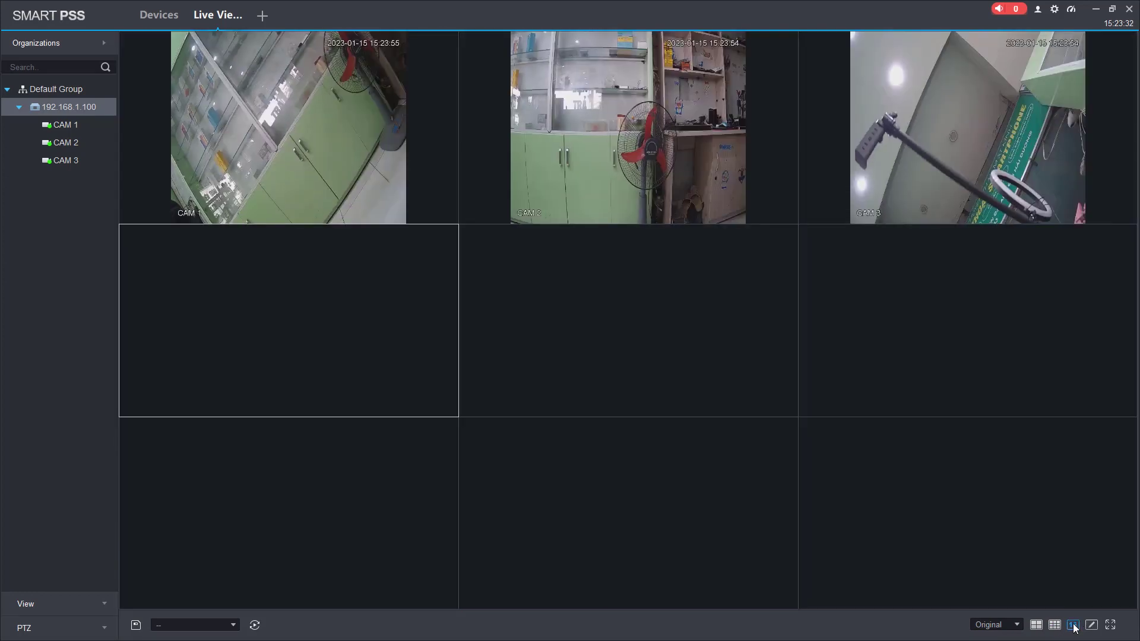
click(1074, 626)
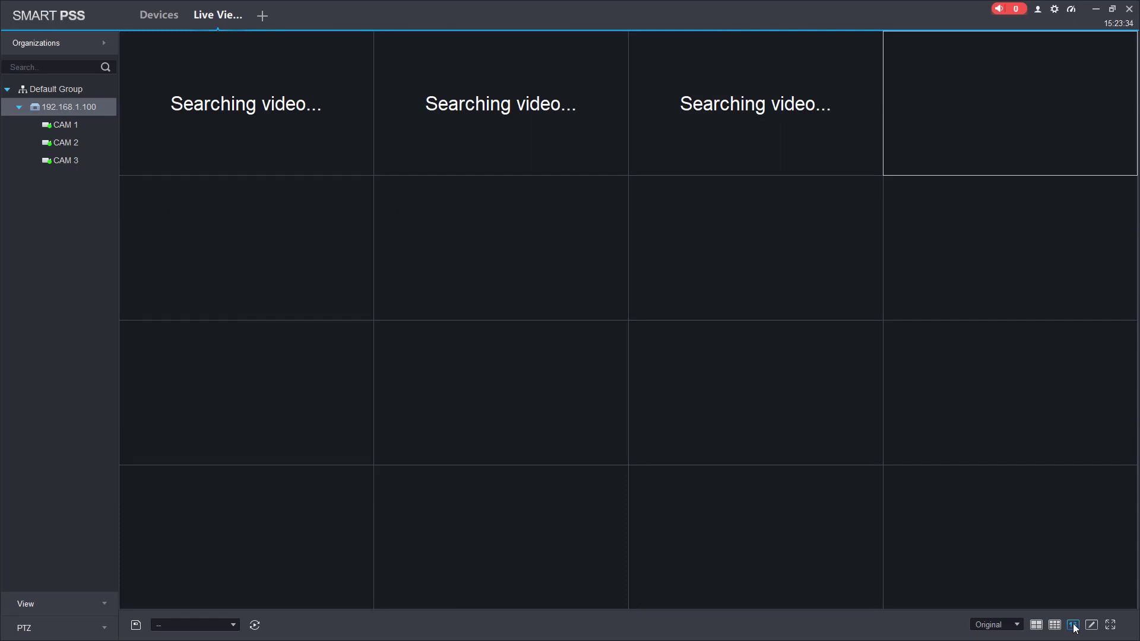
click(1111, 626)
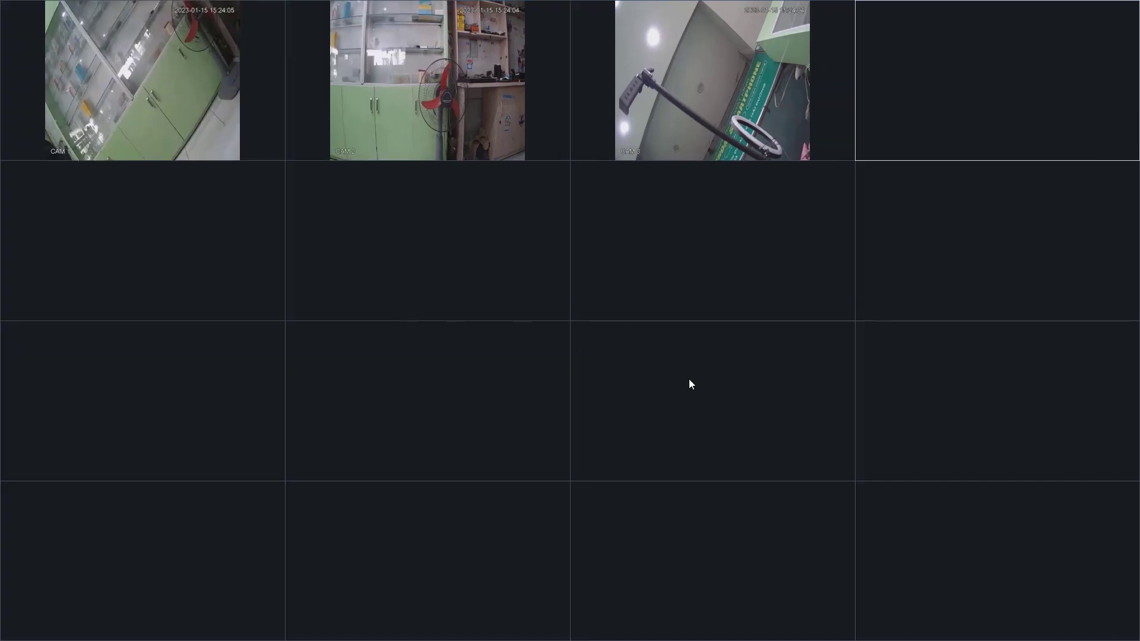
right_click(637, 243)
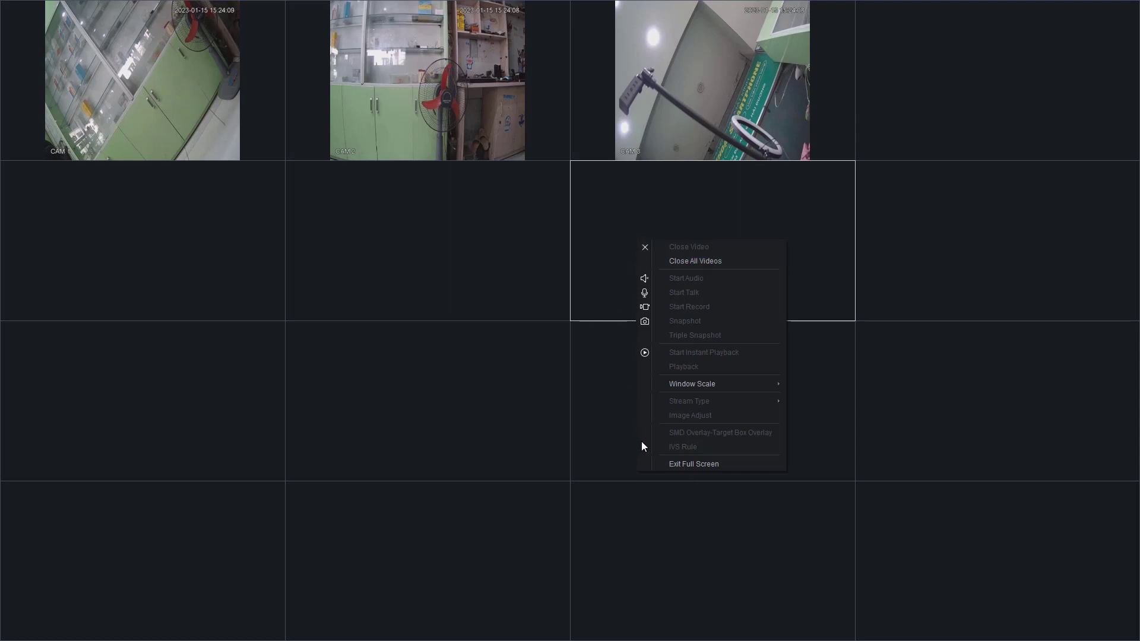
click(702, 466)
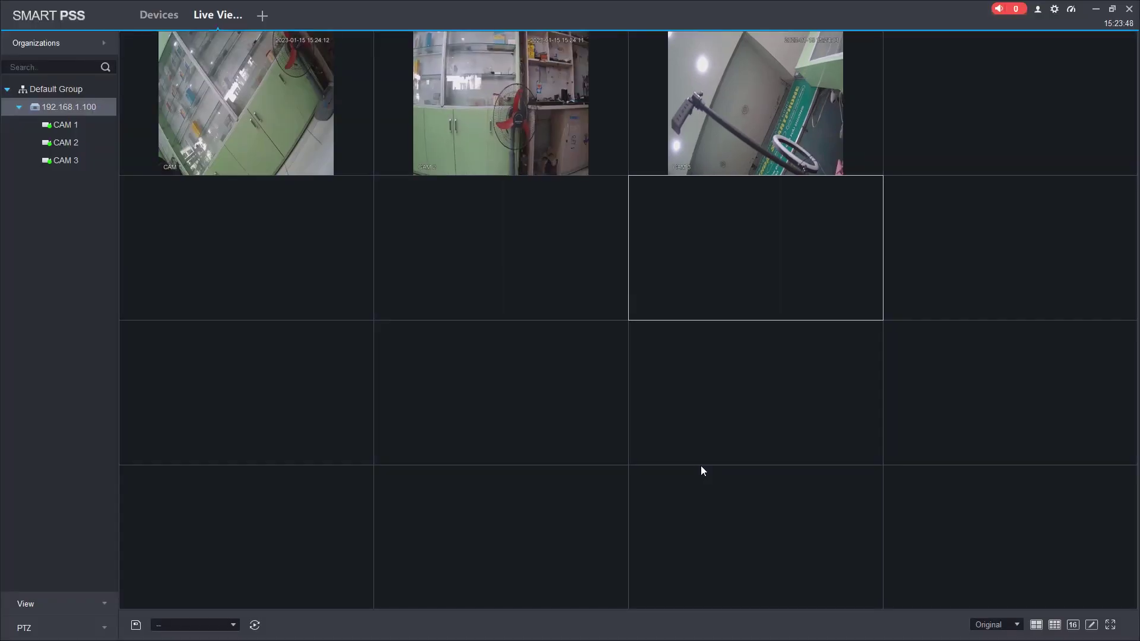
click(1035, 626)
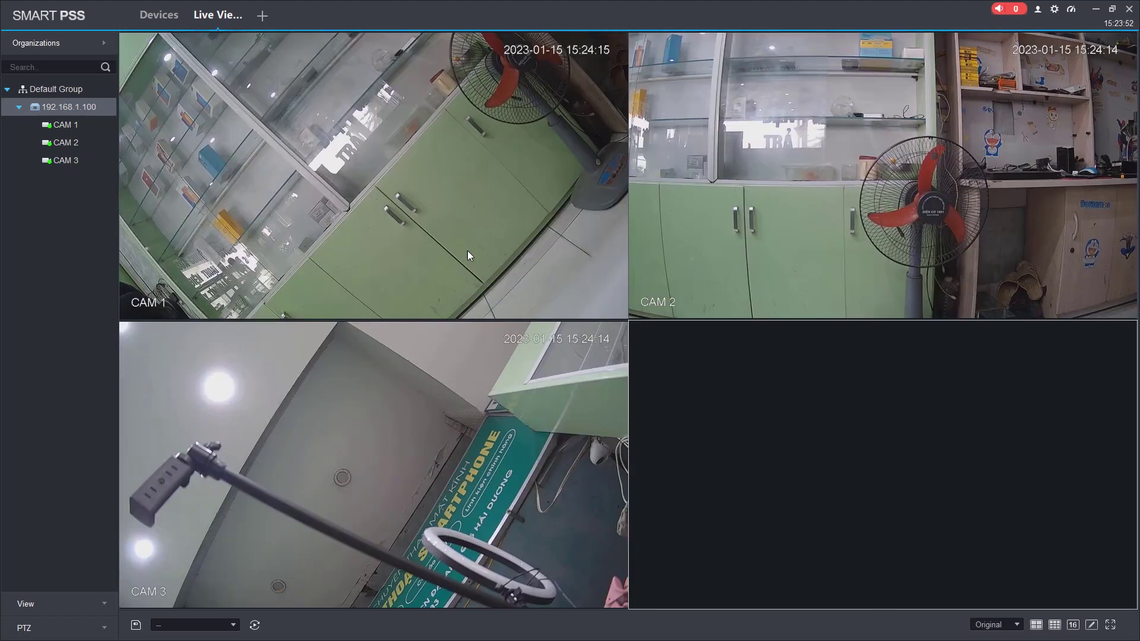
mouse_move(327, 84)
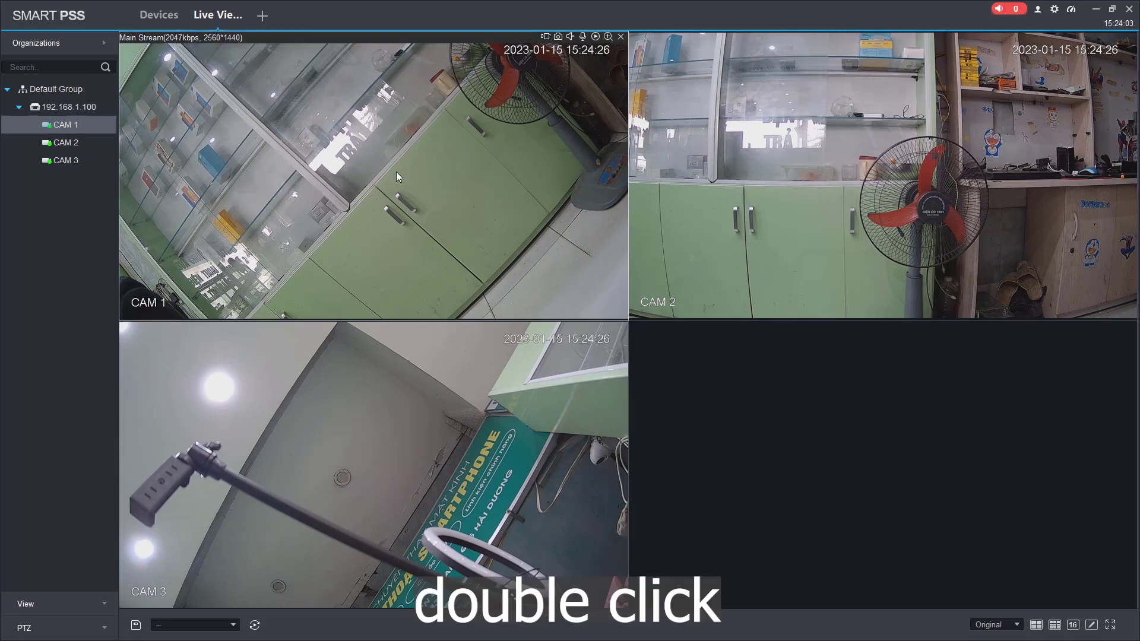
Step: Enlarge CAM 1 to fill the view, record a roughly 20-second local clip, and open its Record folder
double_click(389, 152)
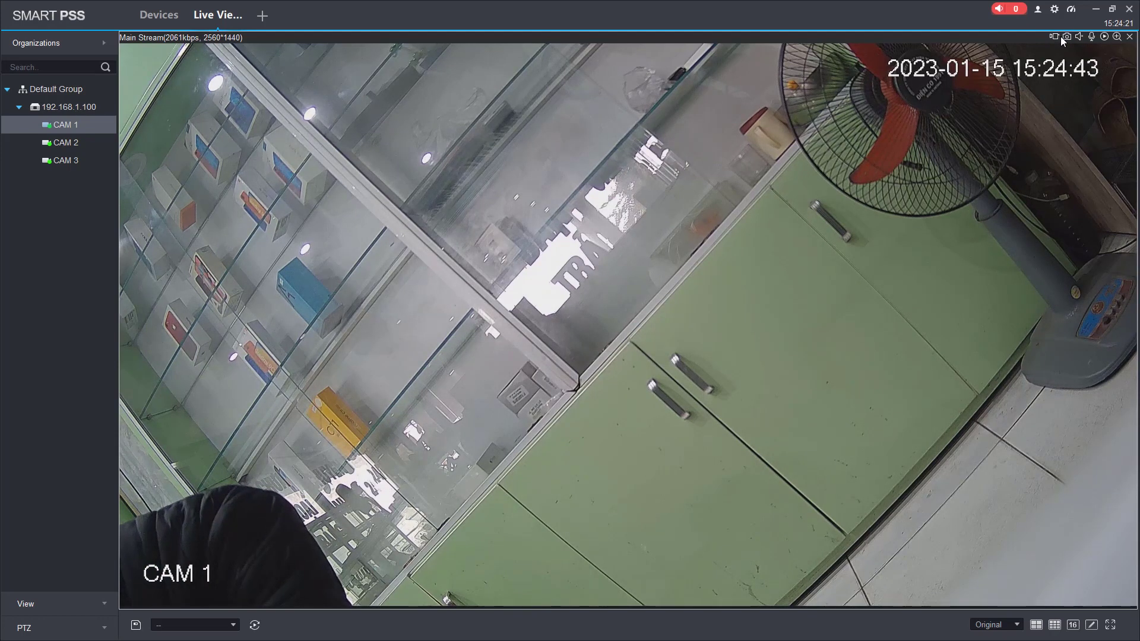
click(1055, 36)
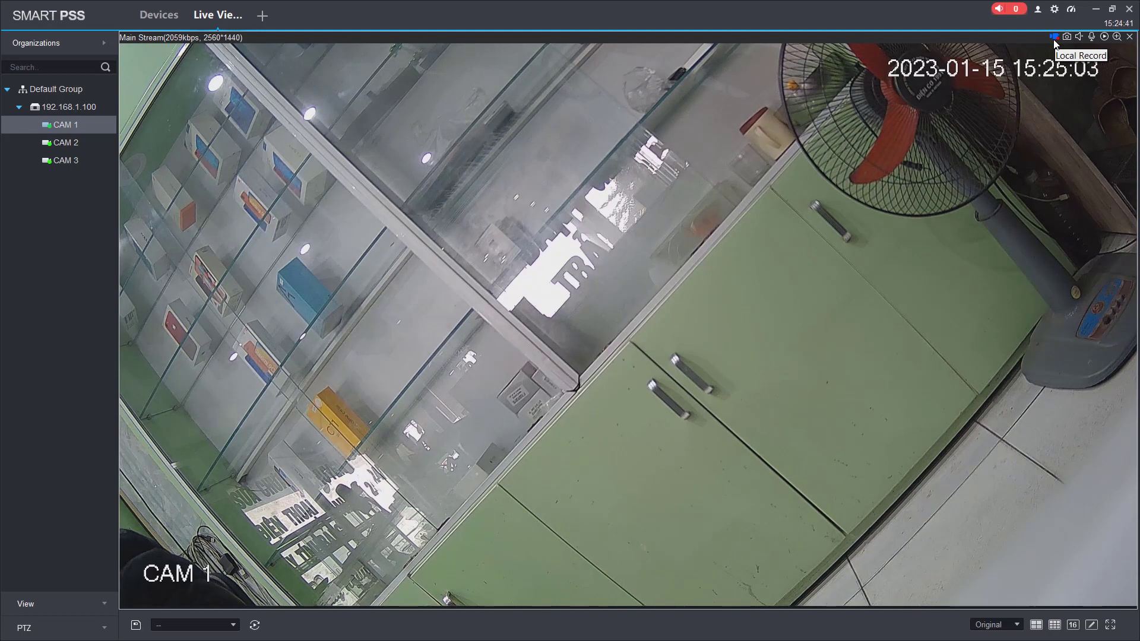
click(1052, 38)
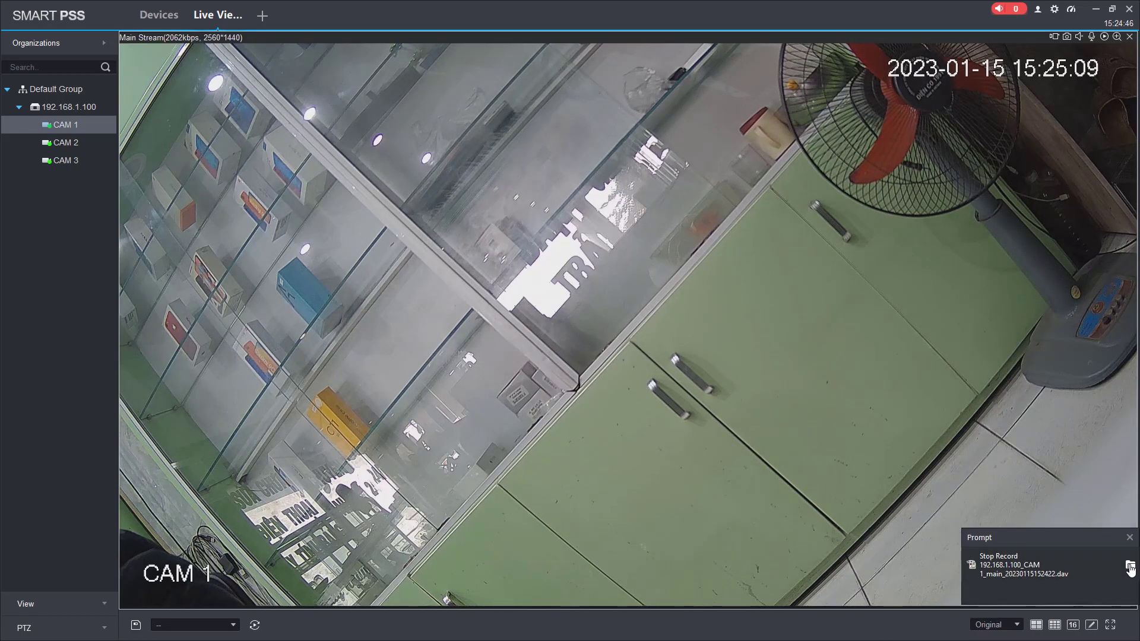
click(1129, 568)
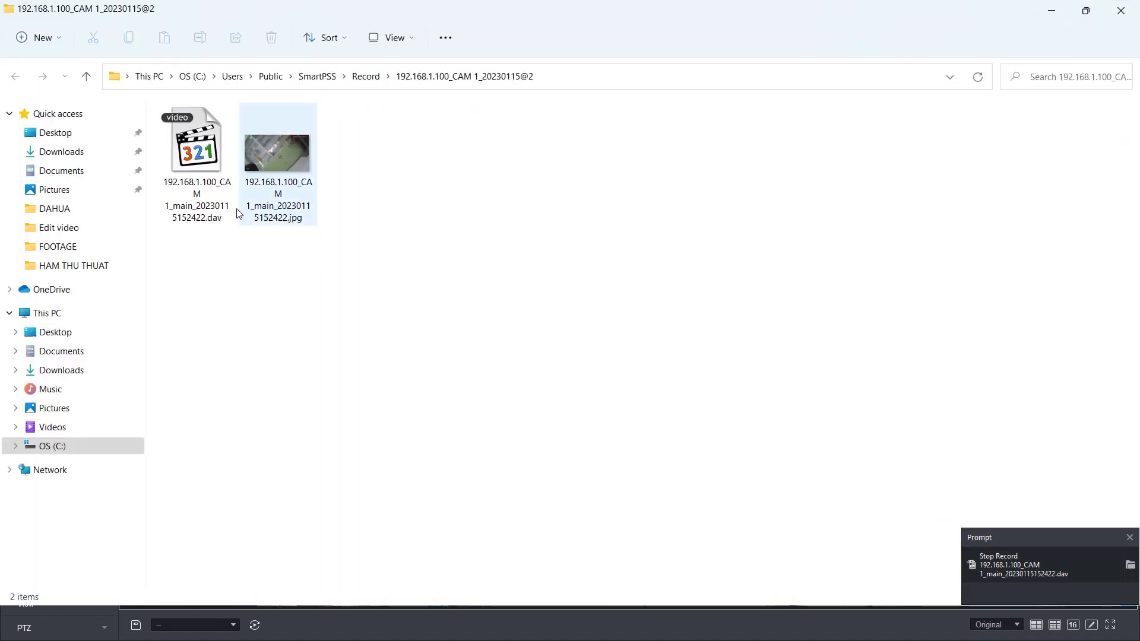
Step: Open the CAM 1 .dav recording in Media Player Classic, watch it, then close the player
click(223, 188)
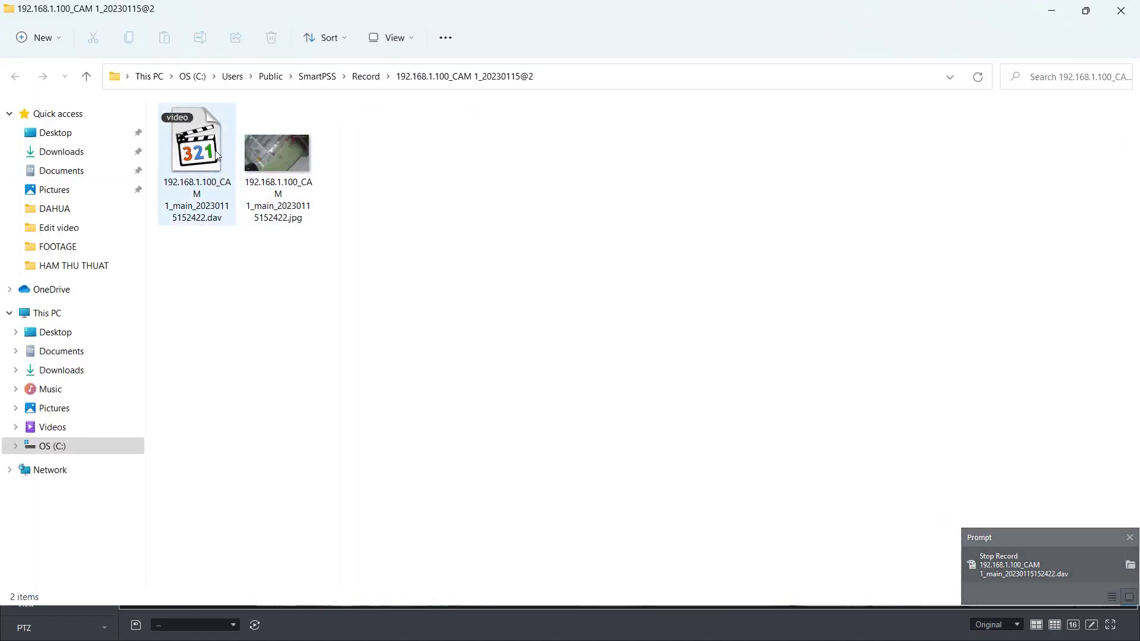
click(221, 169)
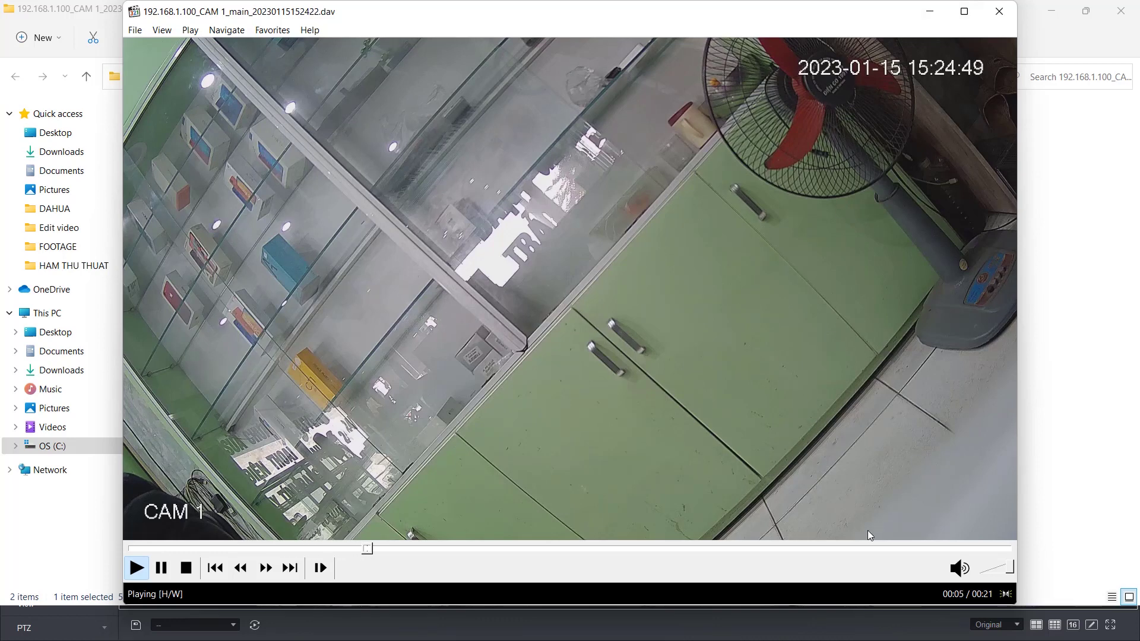
click(999, 11)
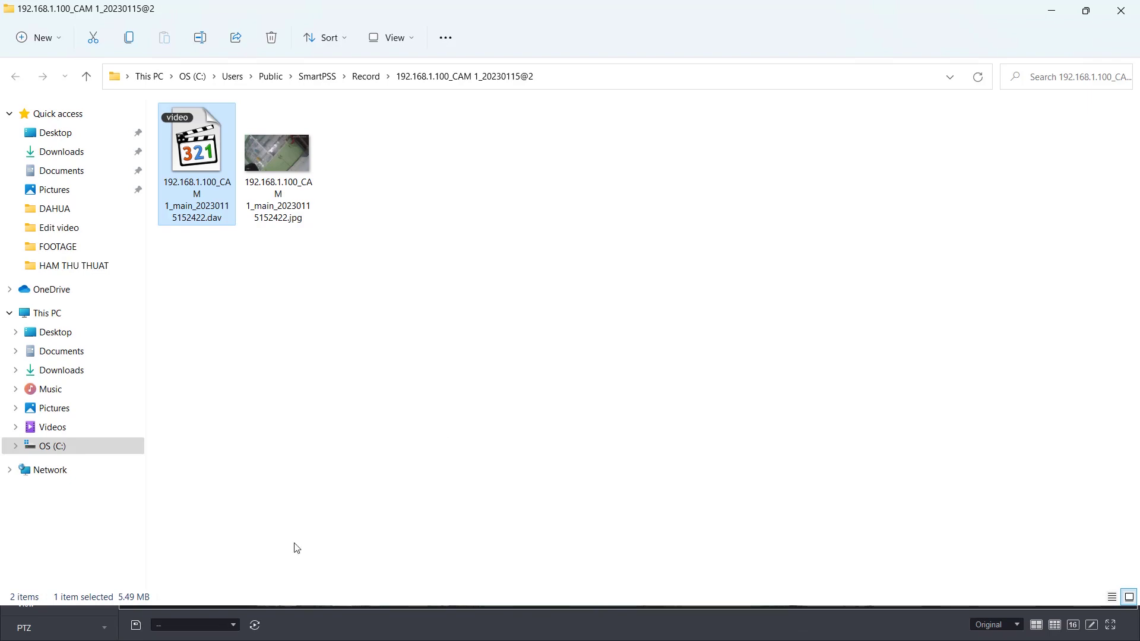
Step: Minimize Explorer and take a snapshot from CAM 1's stream toolbar in Live View
click(1051, 10)
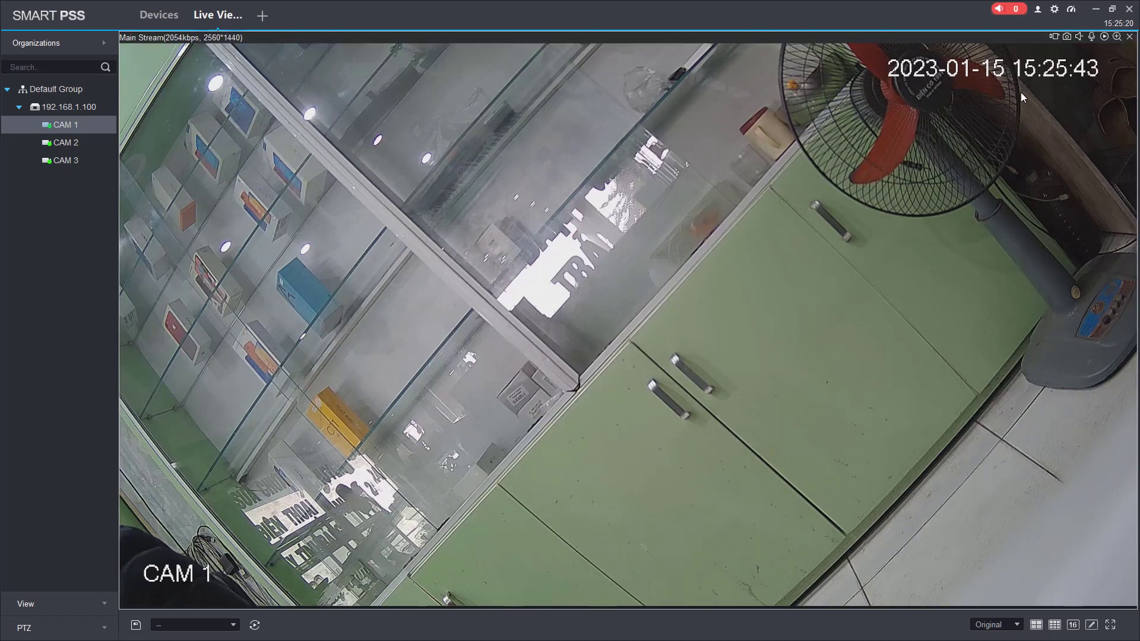
click(1066, 36)
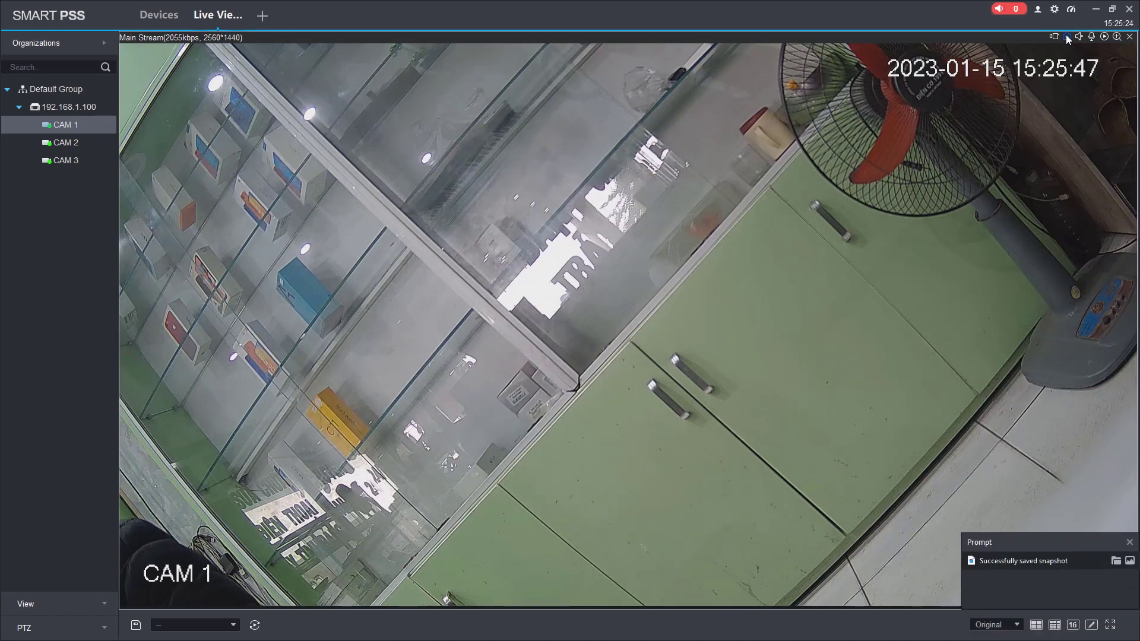
Step: Open the SmartPSS\Capture folder to see the CAM 1 snapshot, then close that window
click(1115, 557)
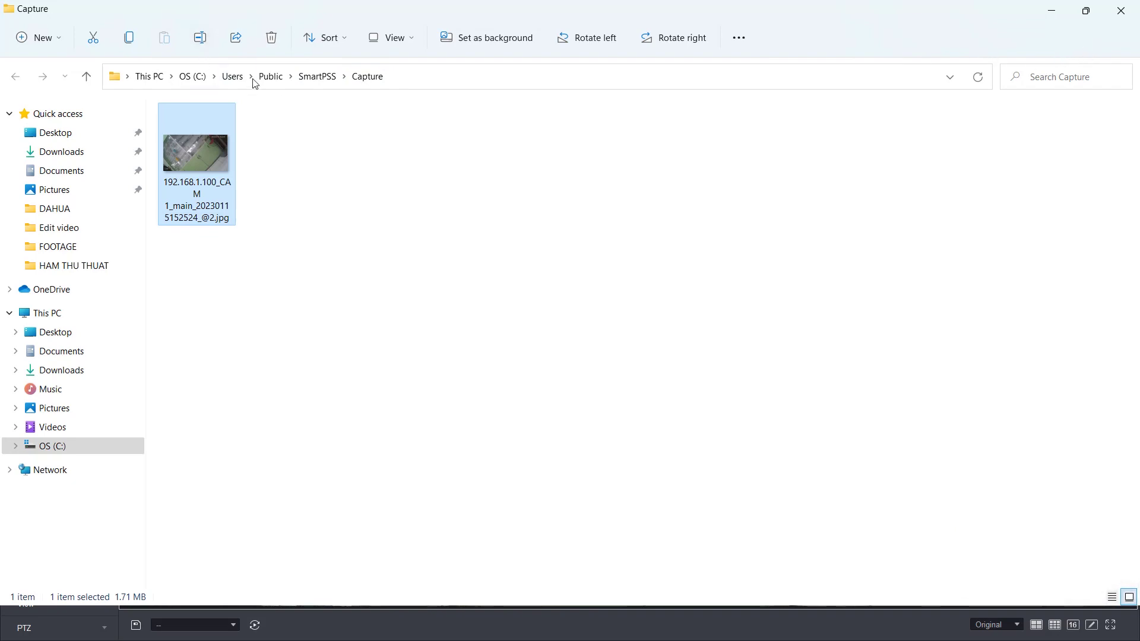
click(1121, 10)
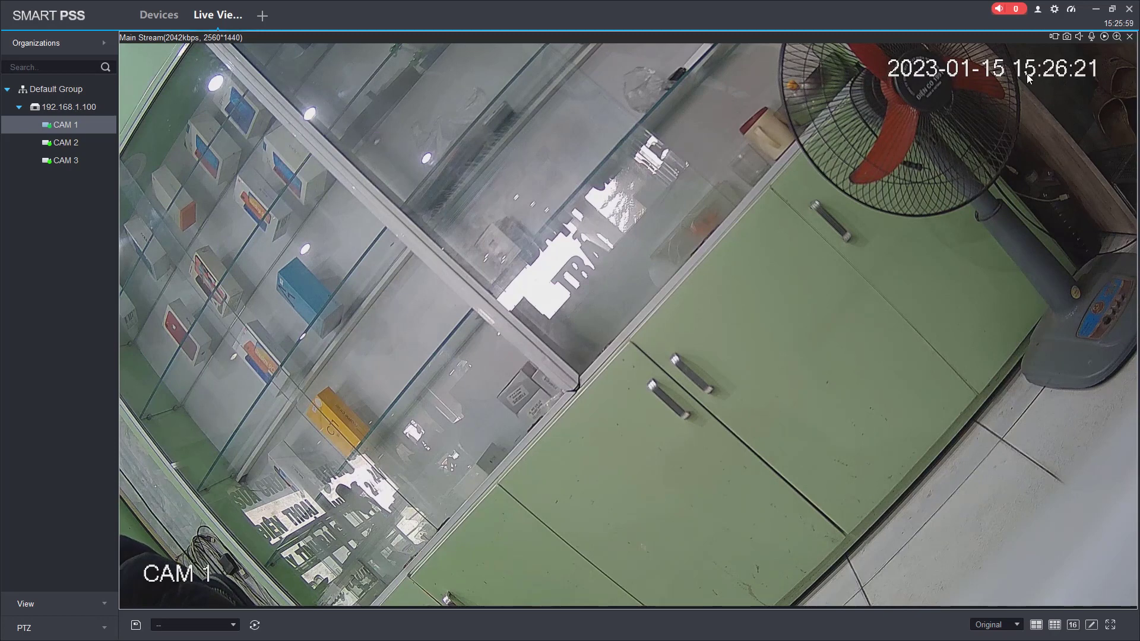
click(1104, 37)
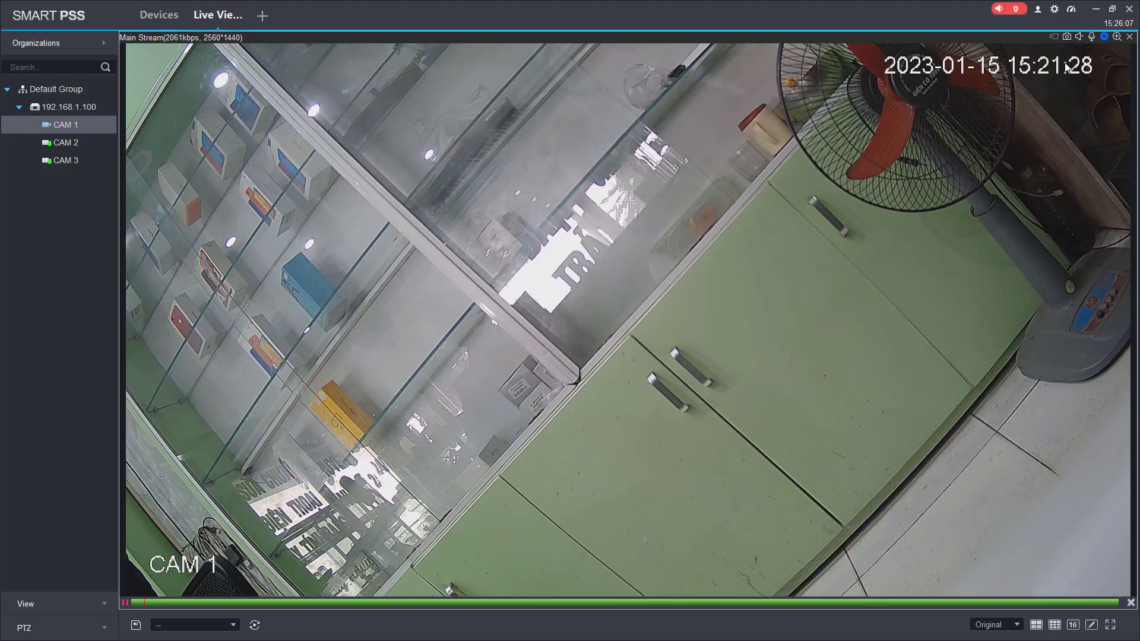
click(1105, 37)
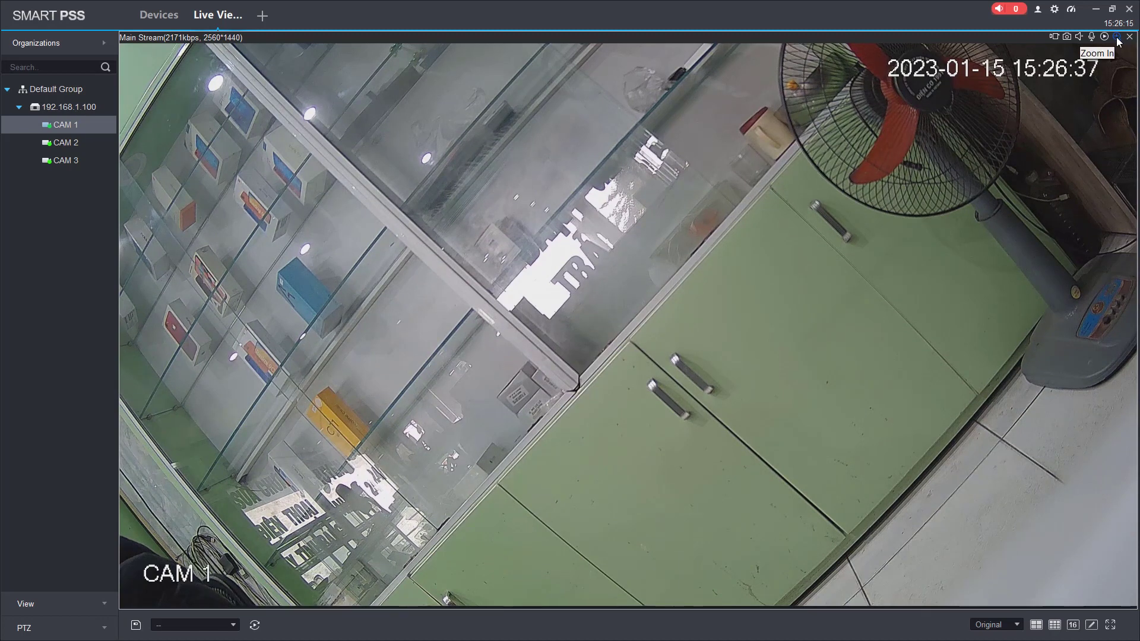
click(1116, 38)
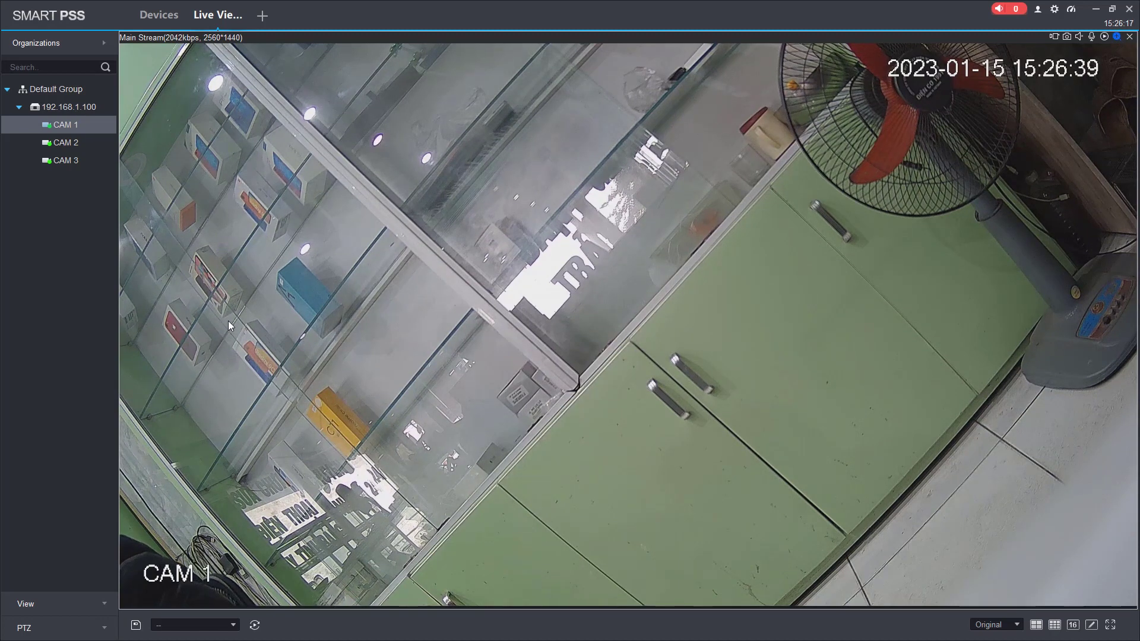
drag(178, 209, 472, 340)
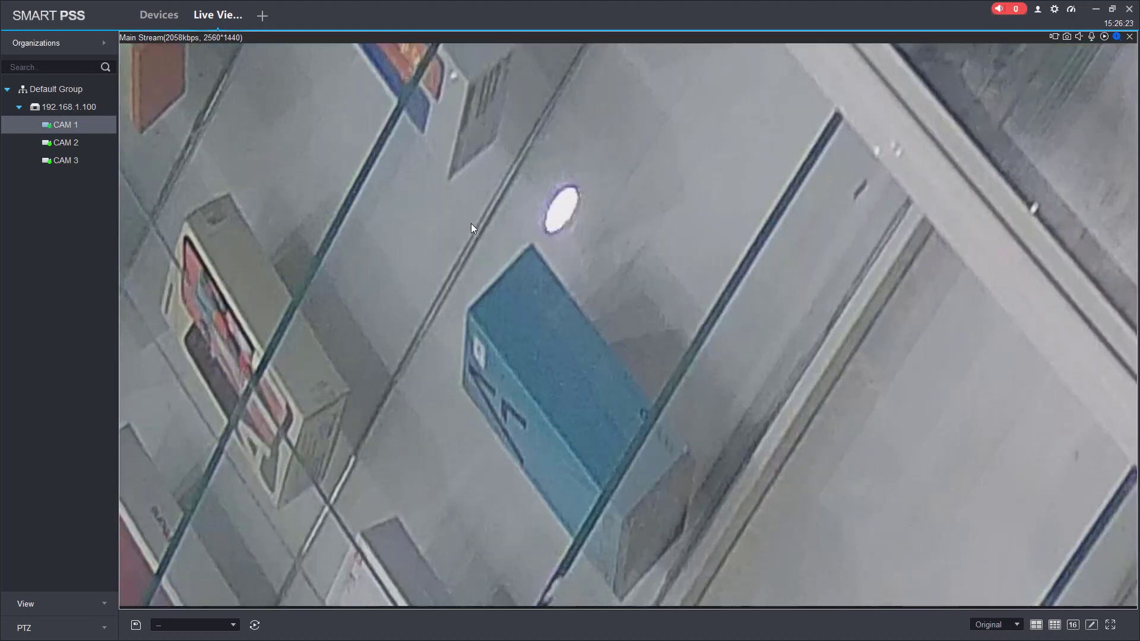
drag(471, 224, 445, 216)
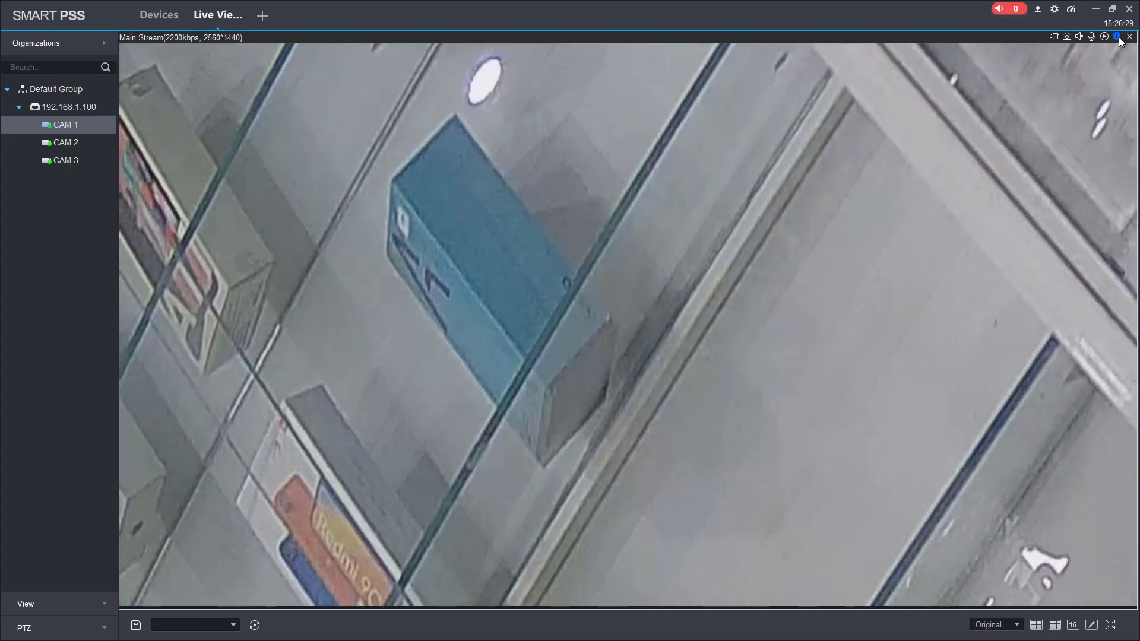
click(1117, 36)
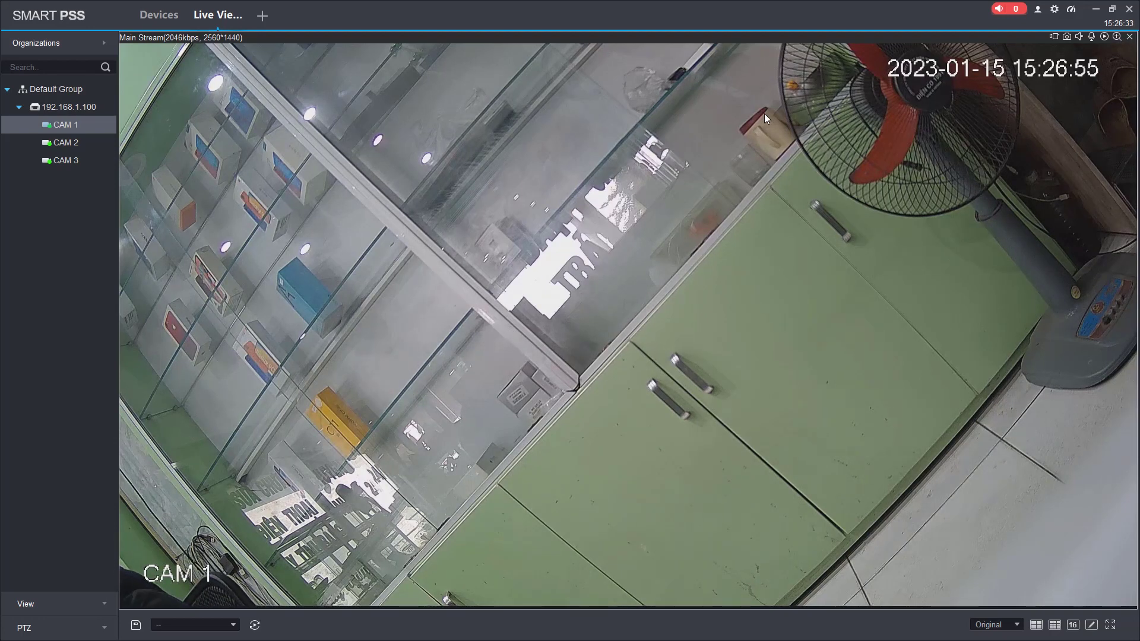
Step: Return to four panes, try CAM 1's Playback shortcut, then reopen Playback from a new tab
double_click(629, 122)
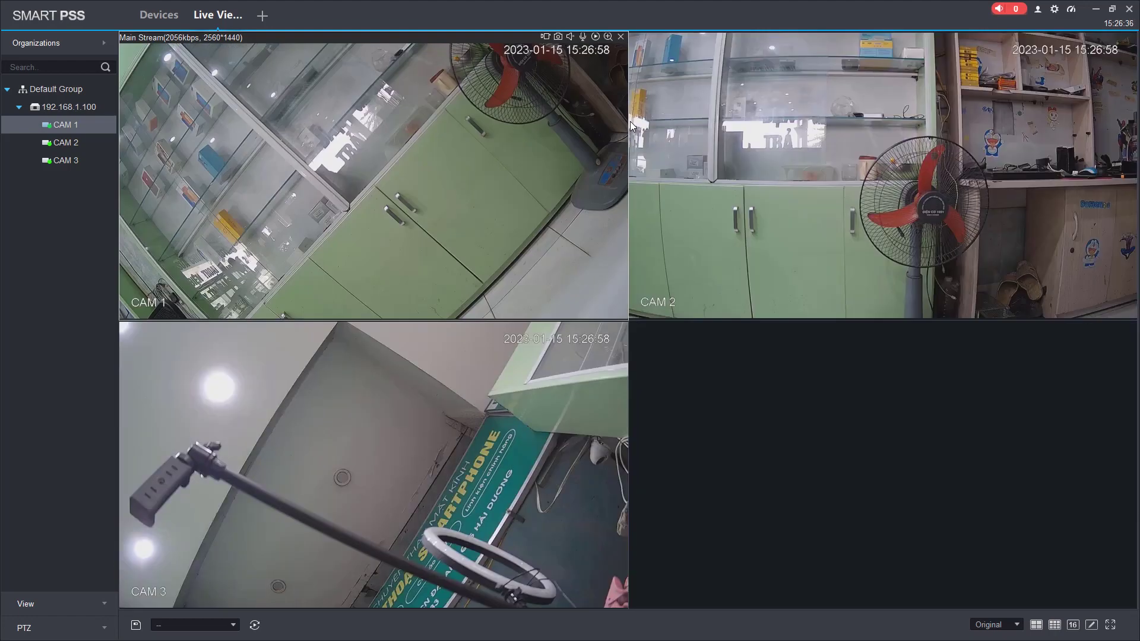
right_click(403, 138)
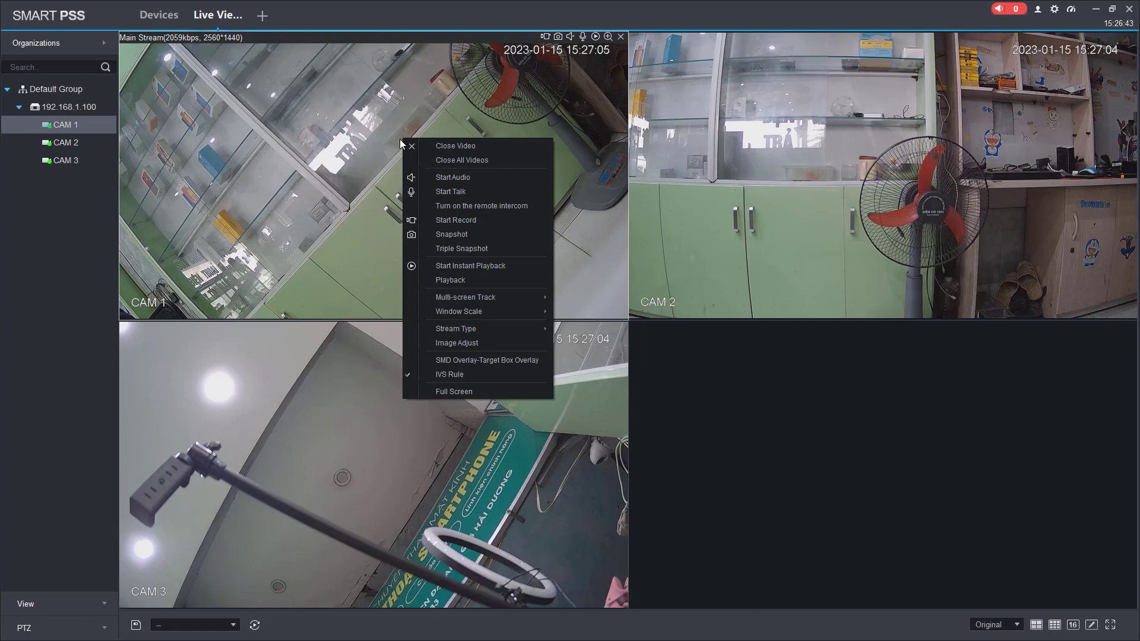
click(464, 280)
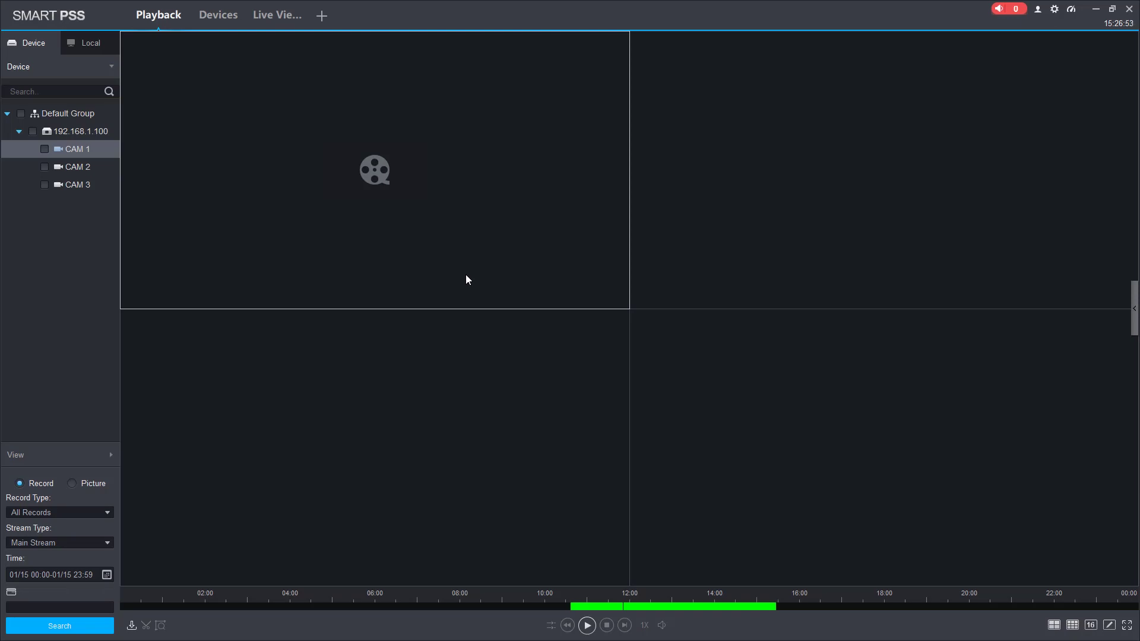
click(182, 6)
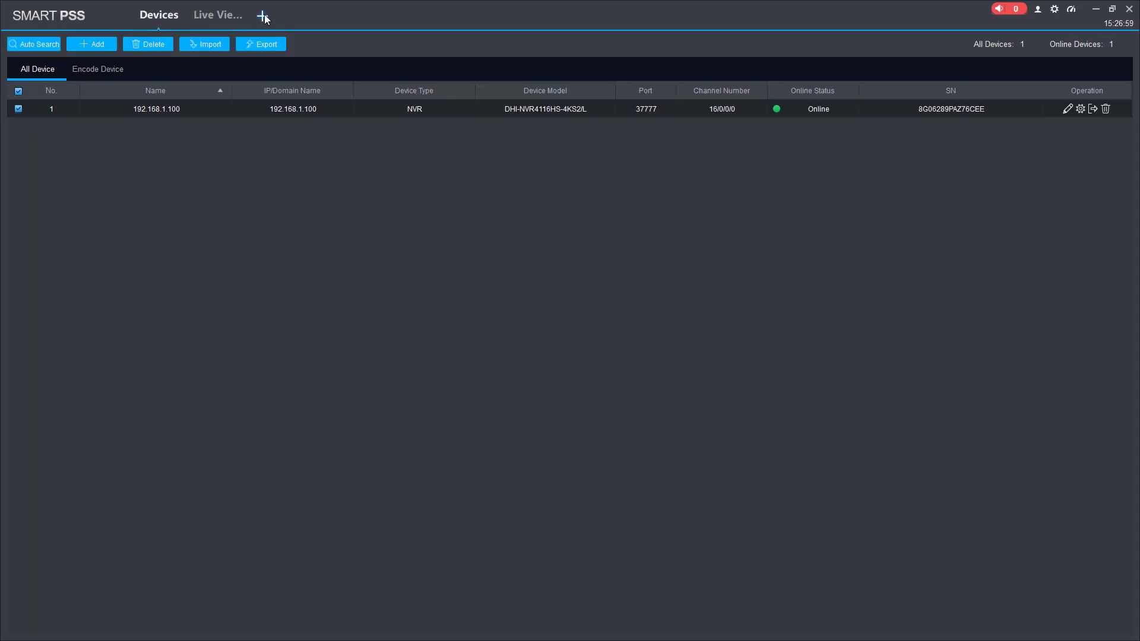
click(263, 17)
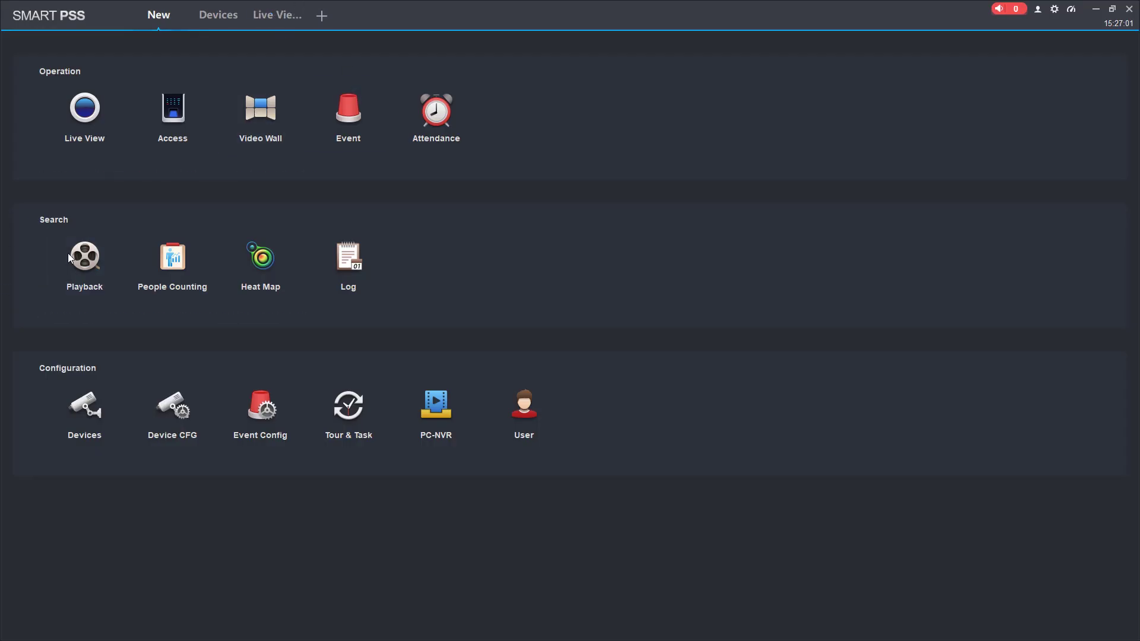
click(85, 259)
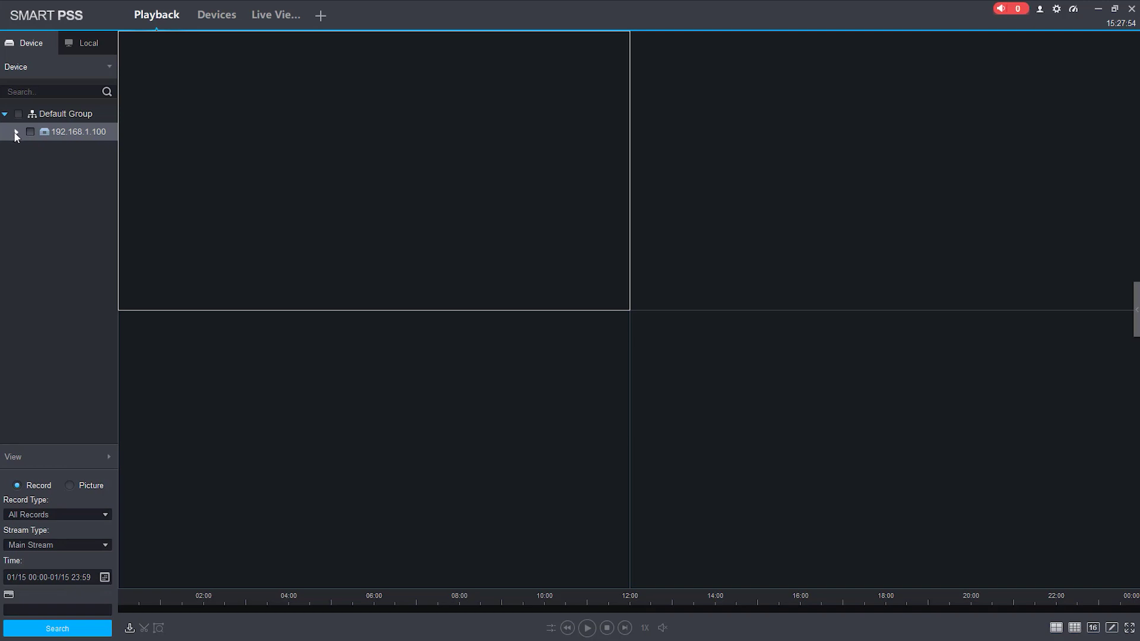
Step: Expand the 192.168.1.100 recorder, tick CAM 1, CAM 2 and CAM 3, and open the date picker
click(16, 133)
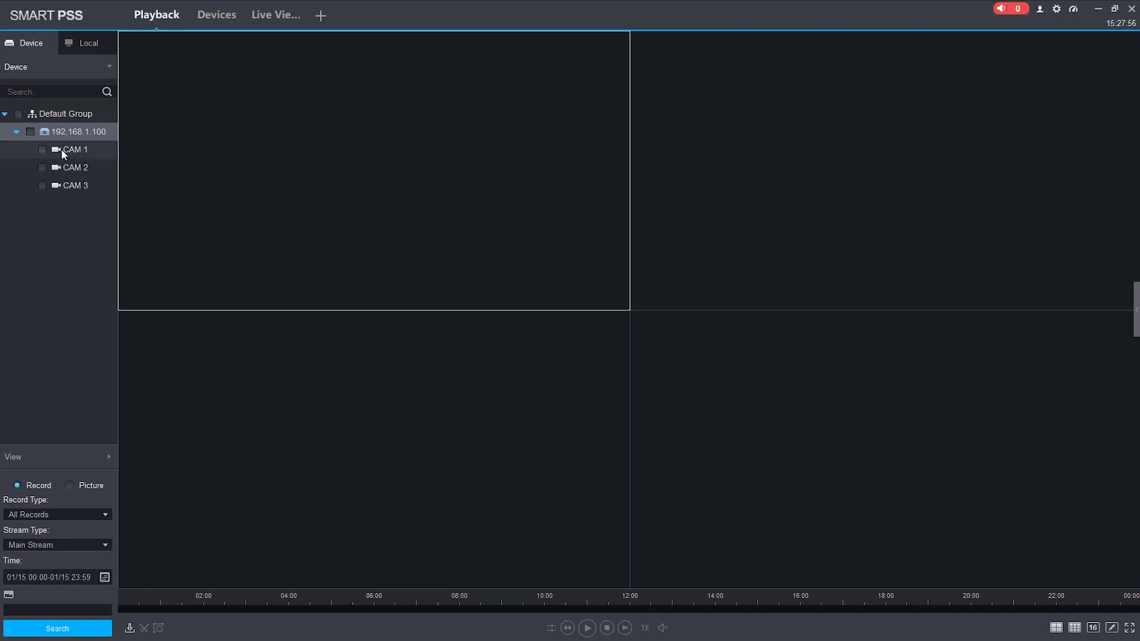
click(73, 151)
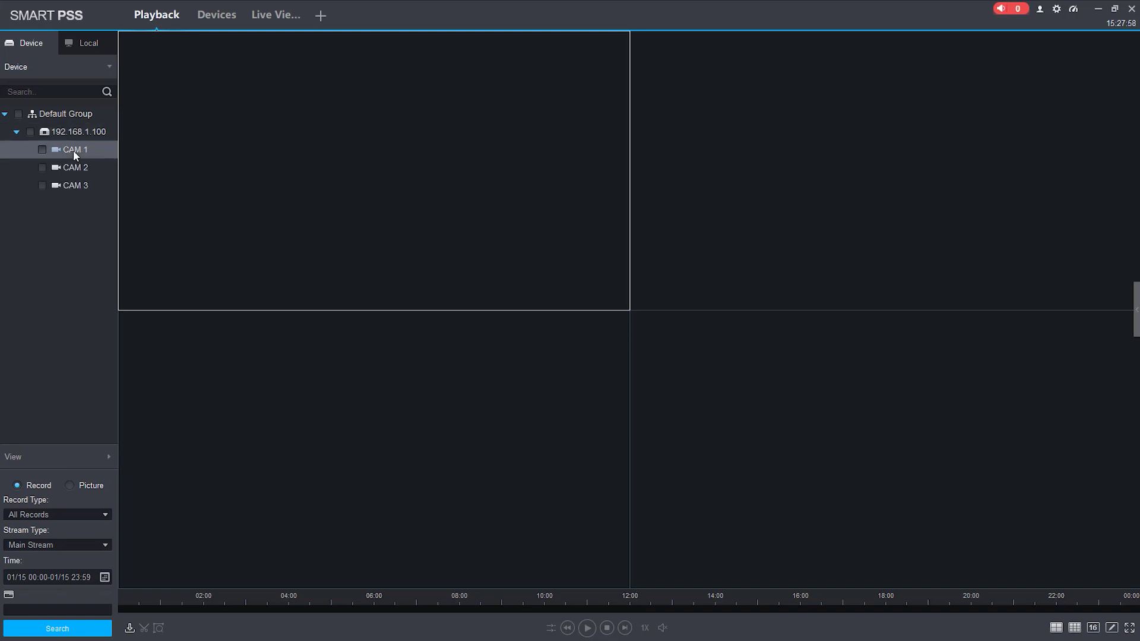
click(42, 150)
click(42, 169)
click(43, 184)
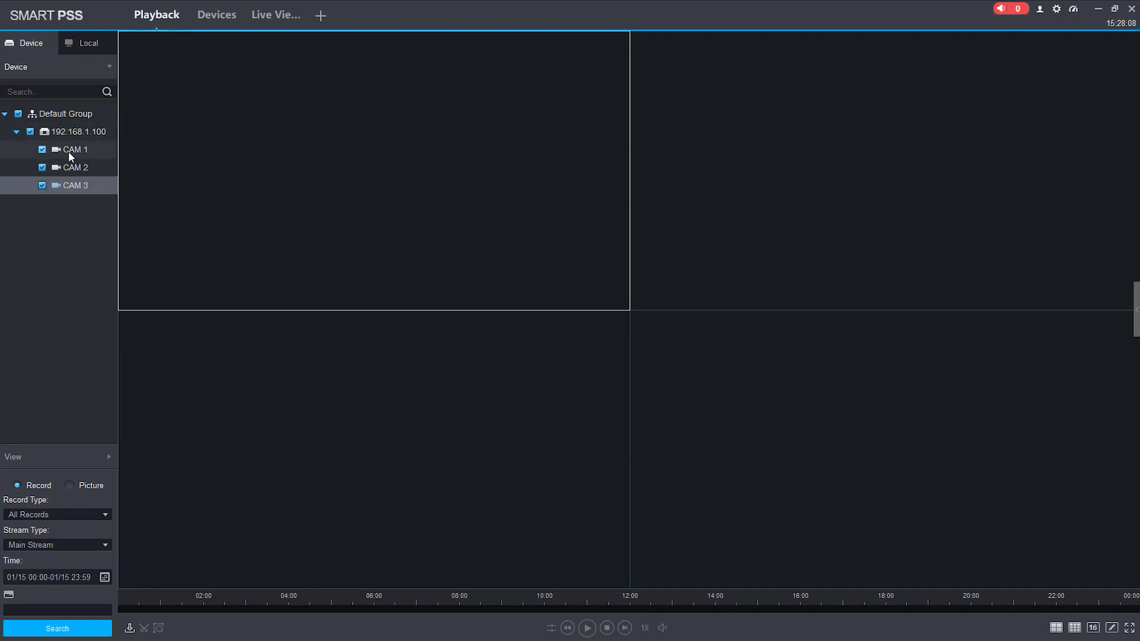
click(104, 577)
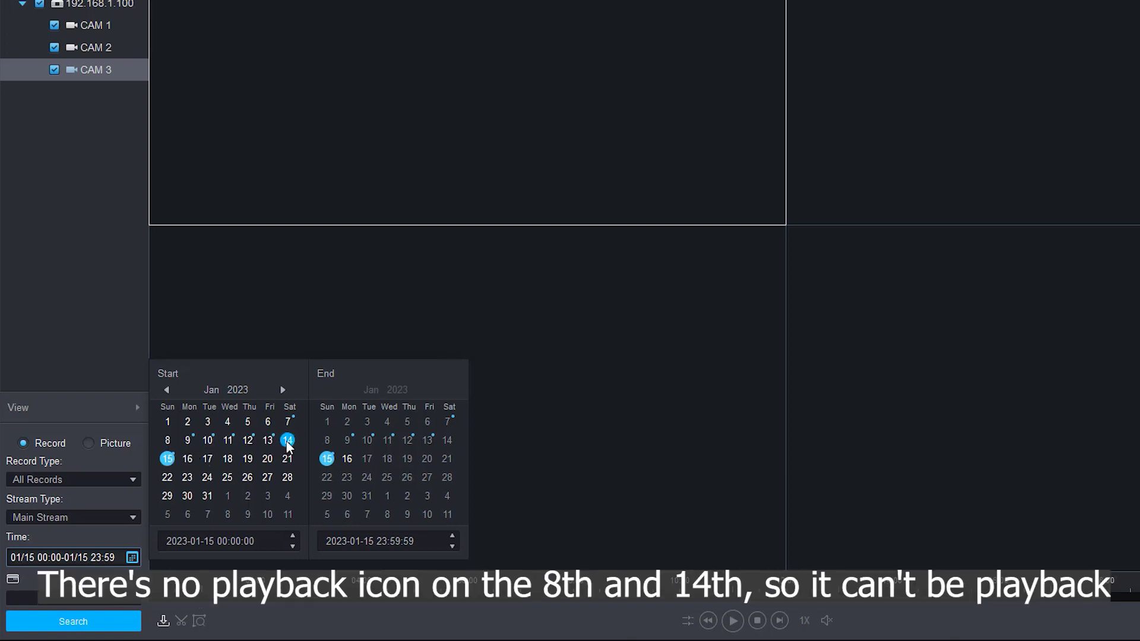
Step: Set the search date to 12 January 2023 and adjust the start time's minutes and seconds
click(252, 438)
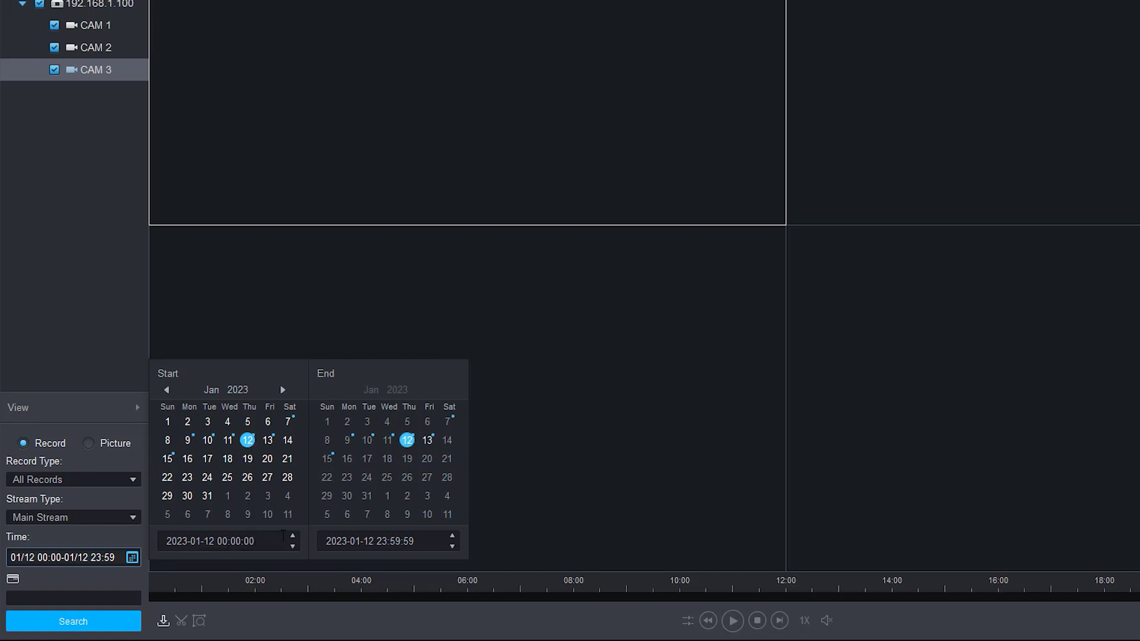
drag(231, 541, 272, 542)
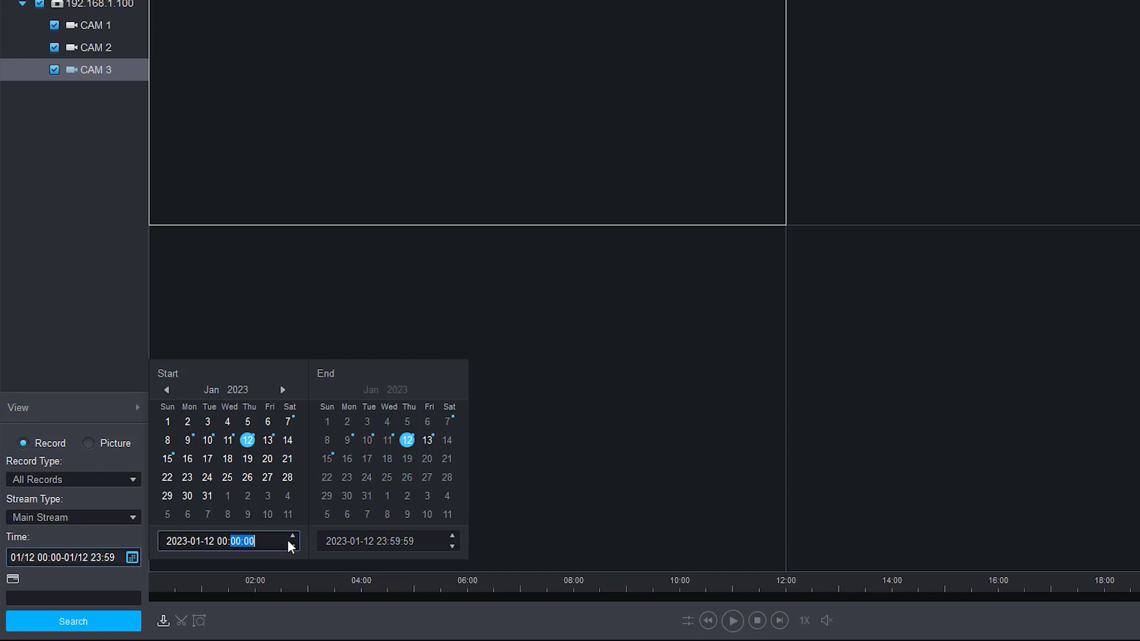
click(270, 542)
click(294, 536)
click(293, 536)
click(293, 546)
click(293, 547)
click(240, 551)
click(235, 542)
click(293, 536)
click(293, 536)
click(294, 536)
click(293, 536)
click(293, 536)
click(293, 536)
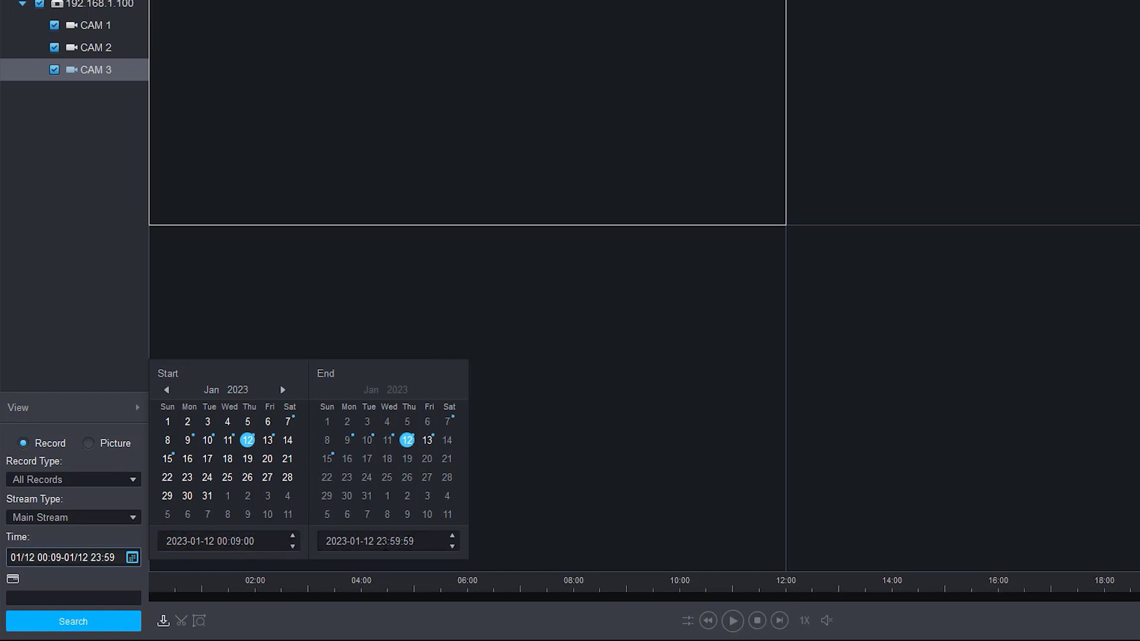
click(423, 540)
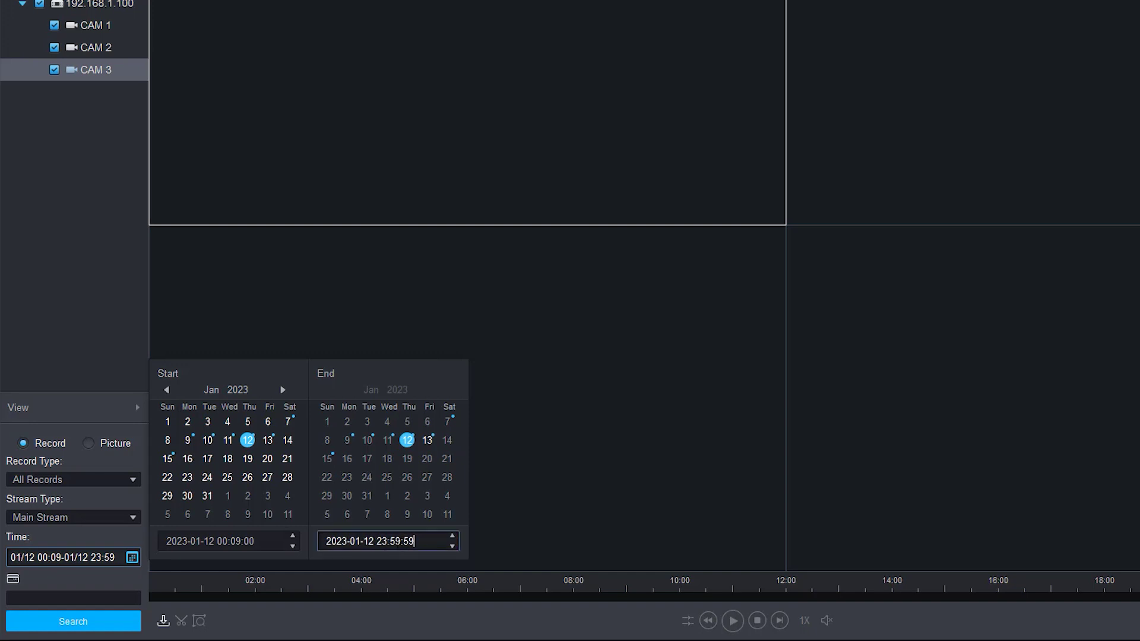
double_click(395, 541)
double_click(382, 540)
double_click(395, 541)
click(452, 546)
click(451, 546)
click(451, 546)
click(451, 546)
click(451, 546)
click(451, 546)
click(452, 546)
click(451, 546)
click(451, 546)
click(451, 546)
click(451, 546)
click(451, 546)
click(451, 546)
click(451, 546)
click(451, 546)
click(451, 546)
click(451, 546)
click(451, 546)
click(451, 546)
click(451, 546)
click(451, 547)
click(451, 546)
click(450, 545)
click(450, 545)
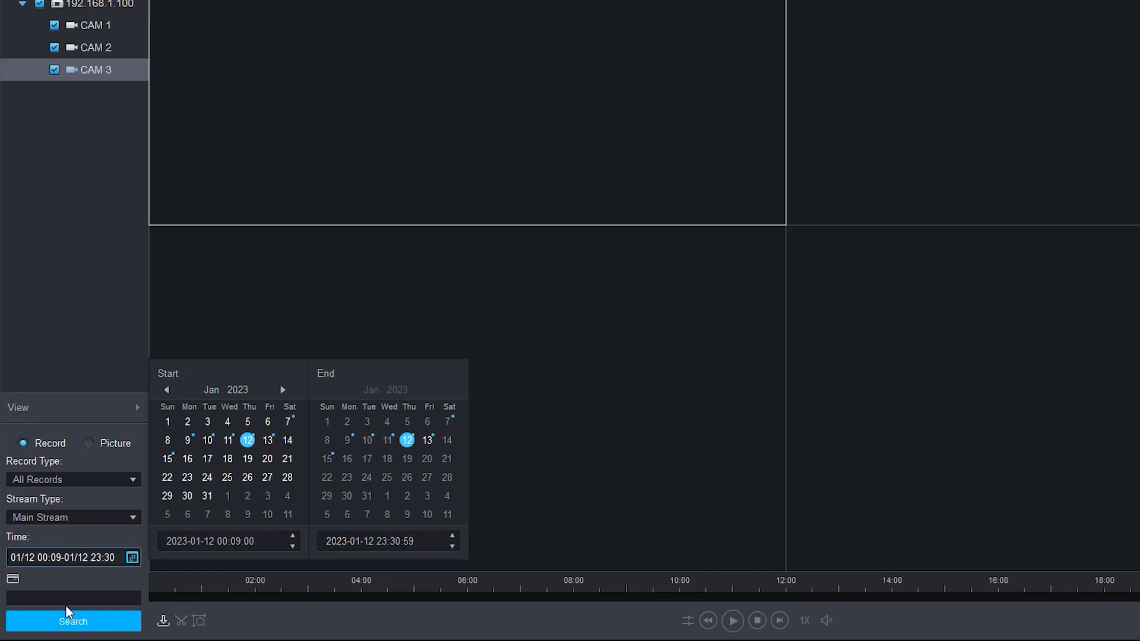
Step: Search the 12 January recordings and play CAM 1 from the afternoon footage
click(76, 621)
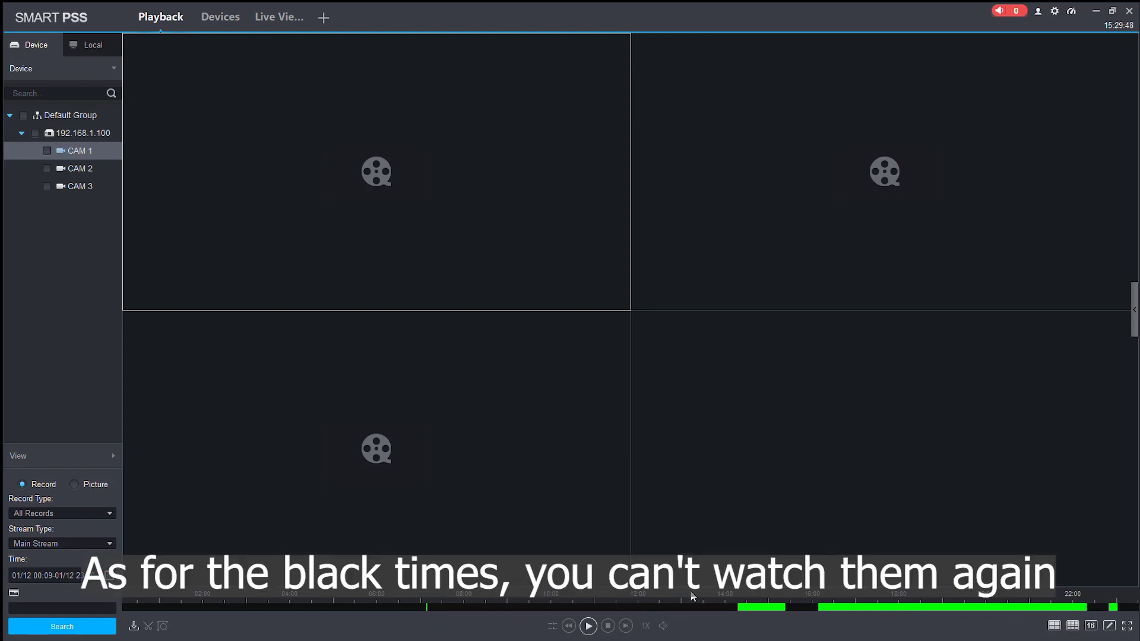
click(764, 603)
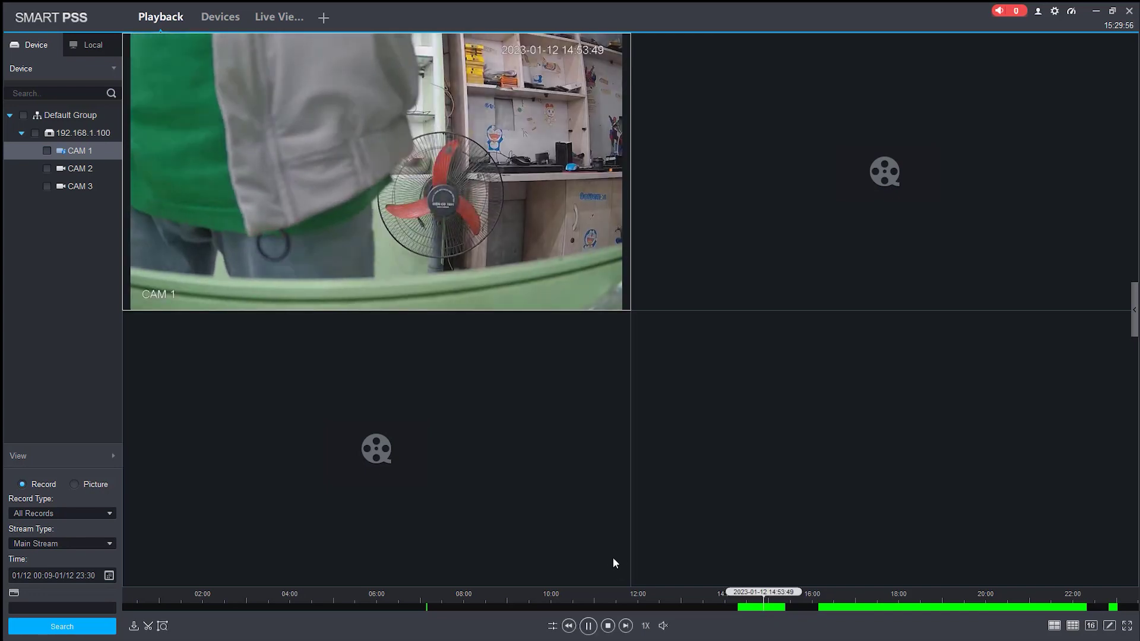
mouse_move(351, 219)
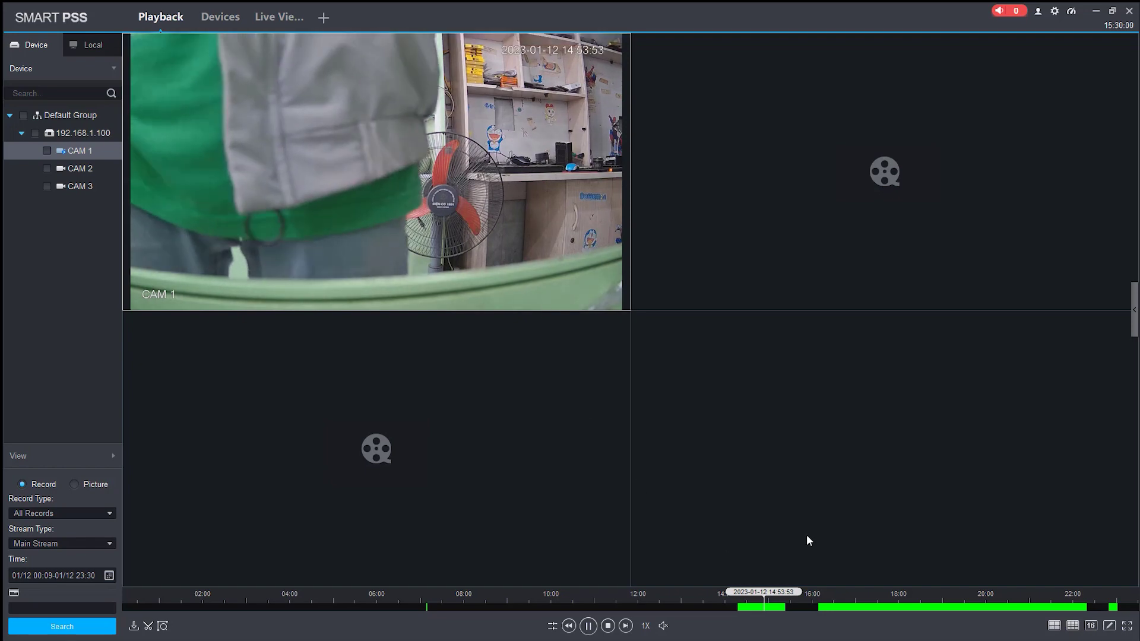
Step: Jump CAM 1 playback to about 17:48, then 19:49, and pause and resume it
click(890, 605)
mouse_move(250, 155)
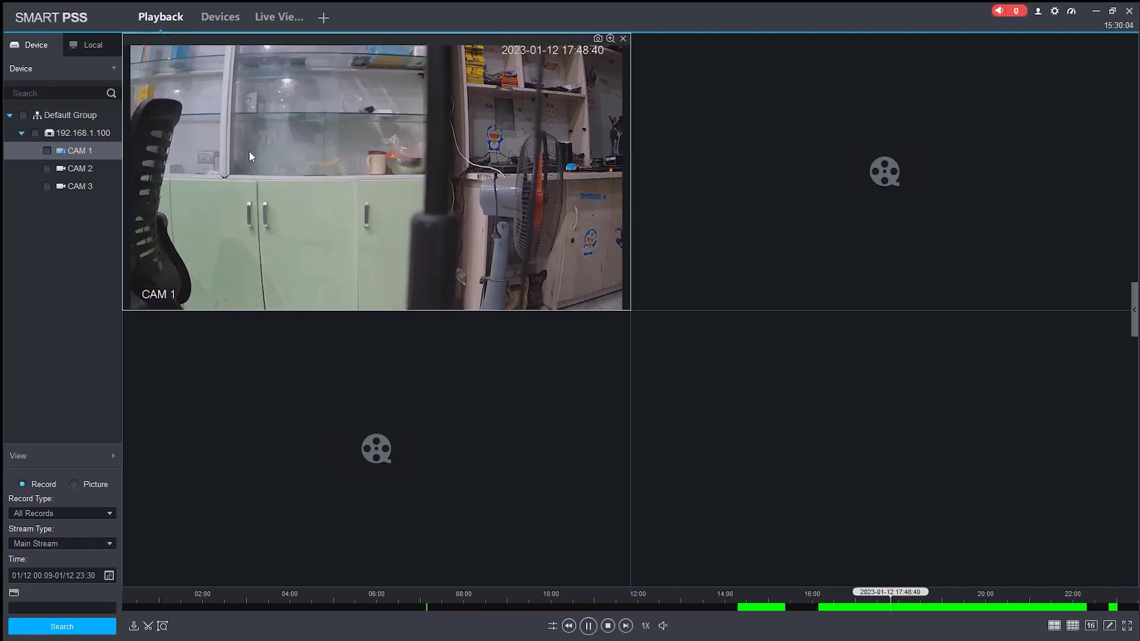
click(978, 604)
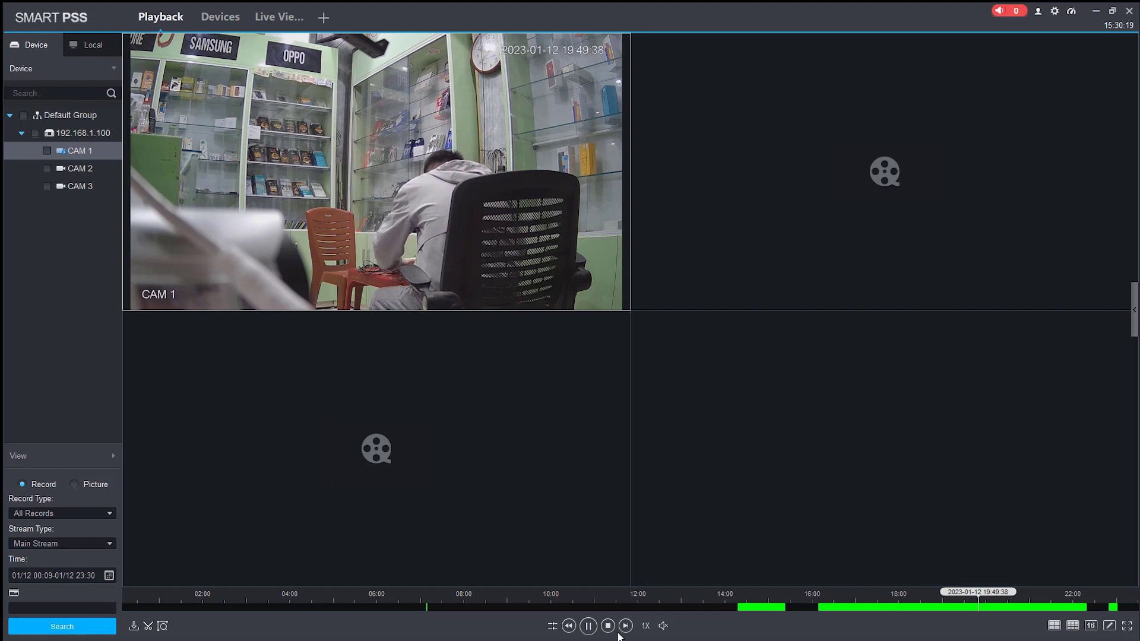
click(589, 626)
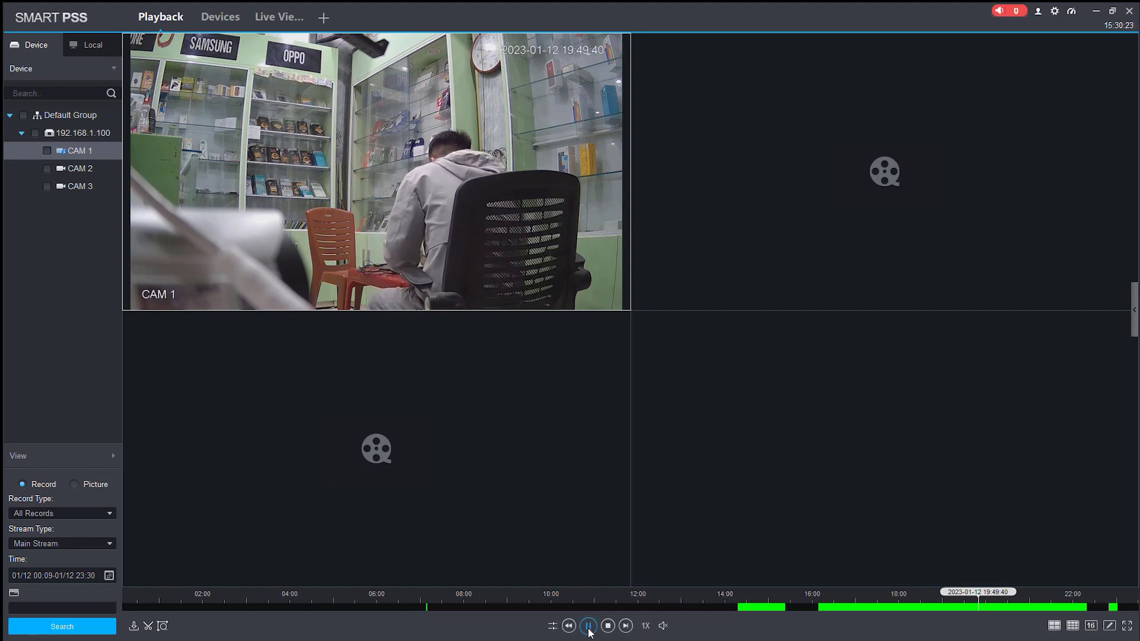
click(588, 627)
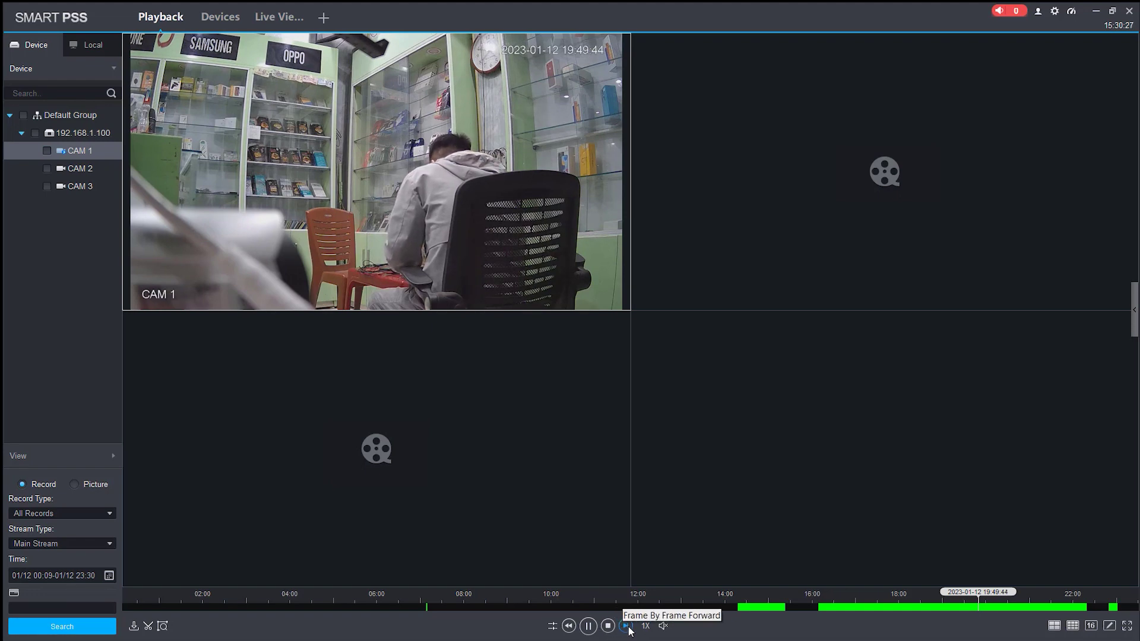
click(664, 627)
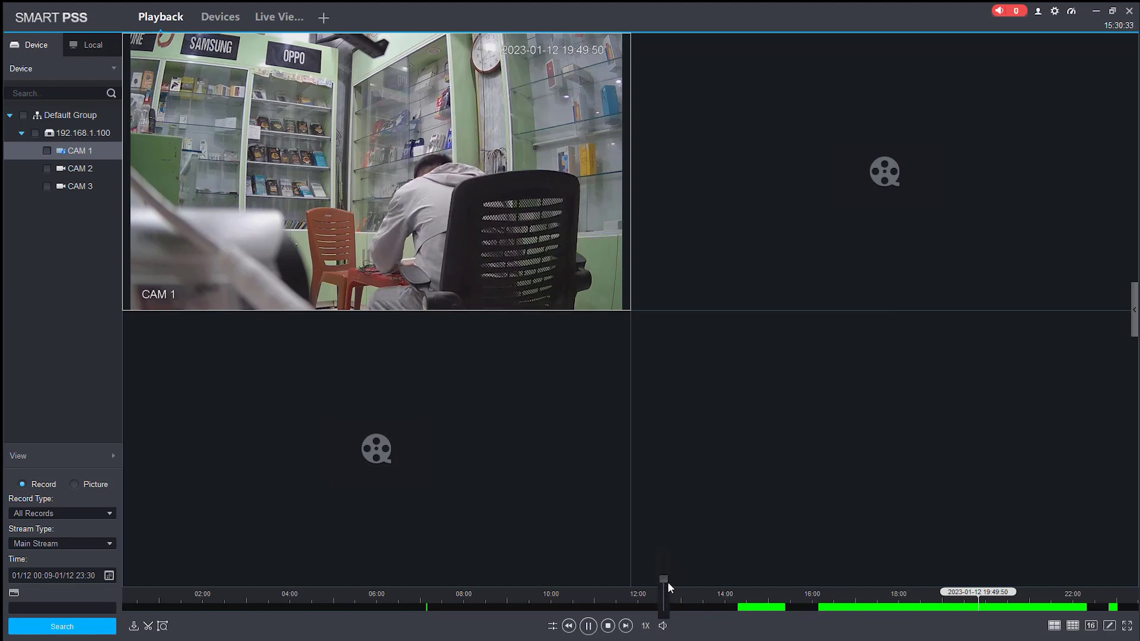
Step: Turn the playback volume fully down, try 8X speed, then slow CAM 1 playback to 1/2X
drag(667, 582, 667, 602)
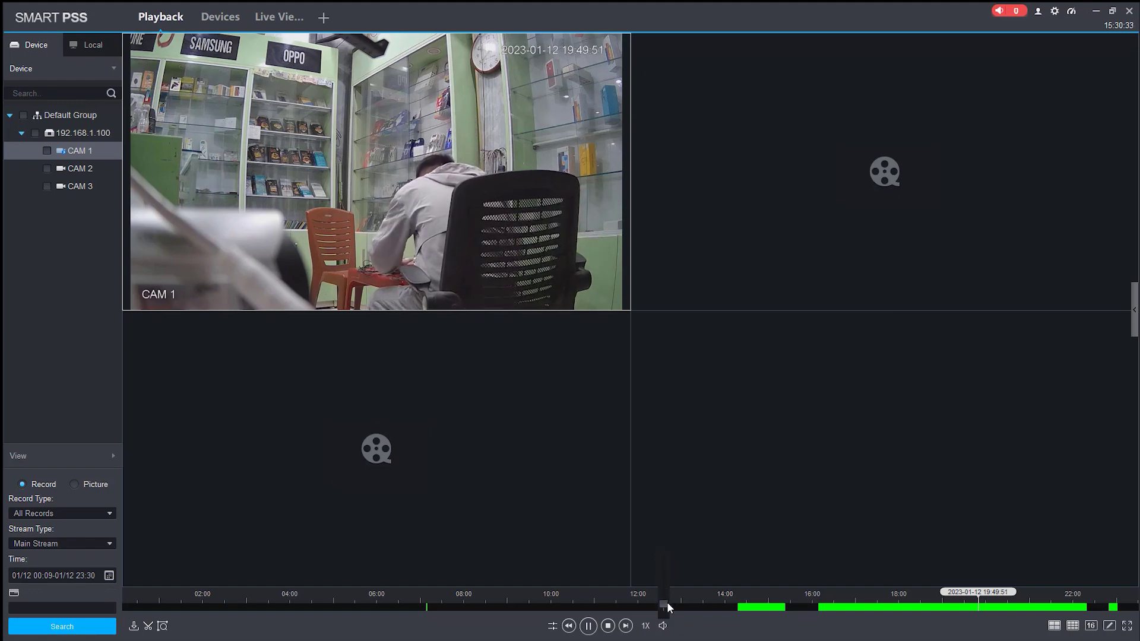
click(647, 628)
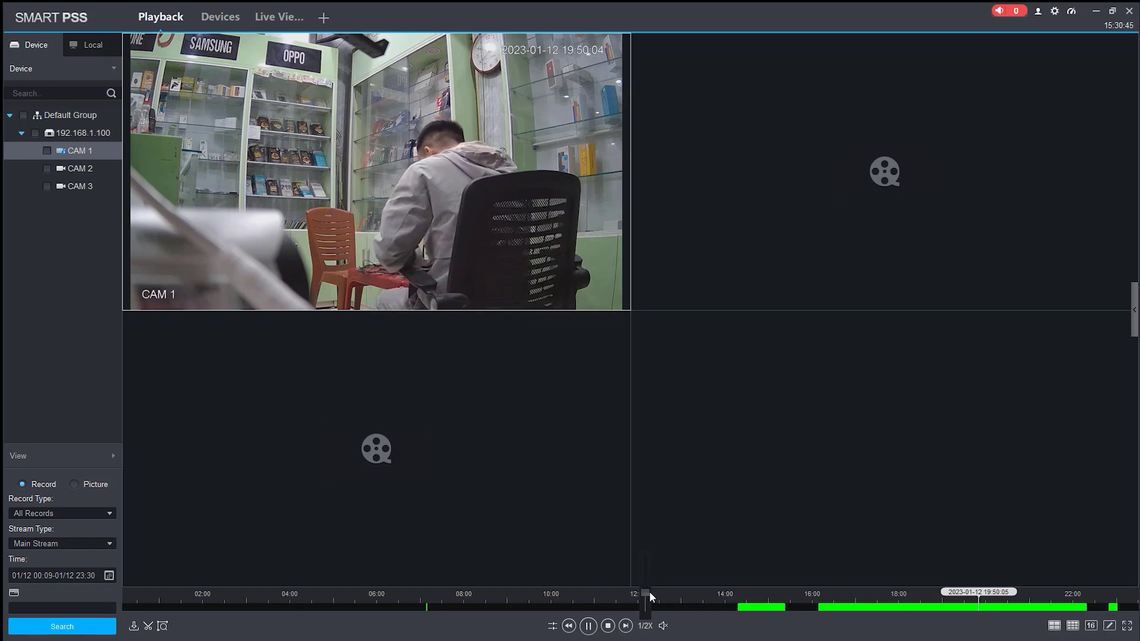
drag(648, 585, 656, 556)
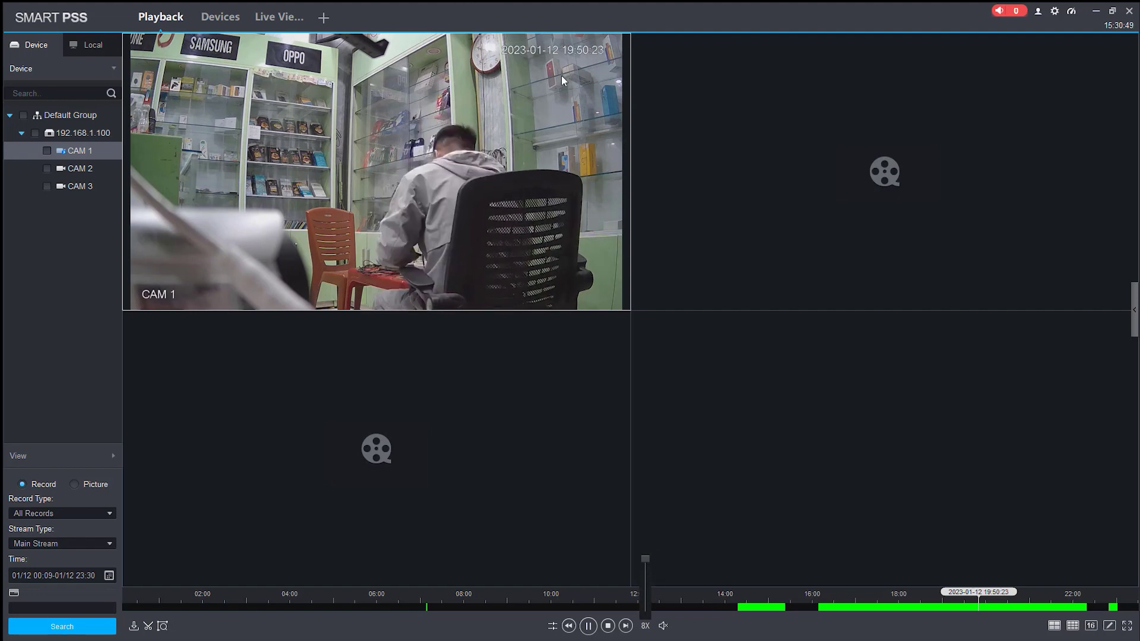
drag(646, 560, 647, 589)
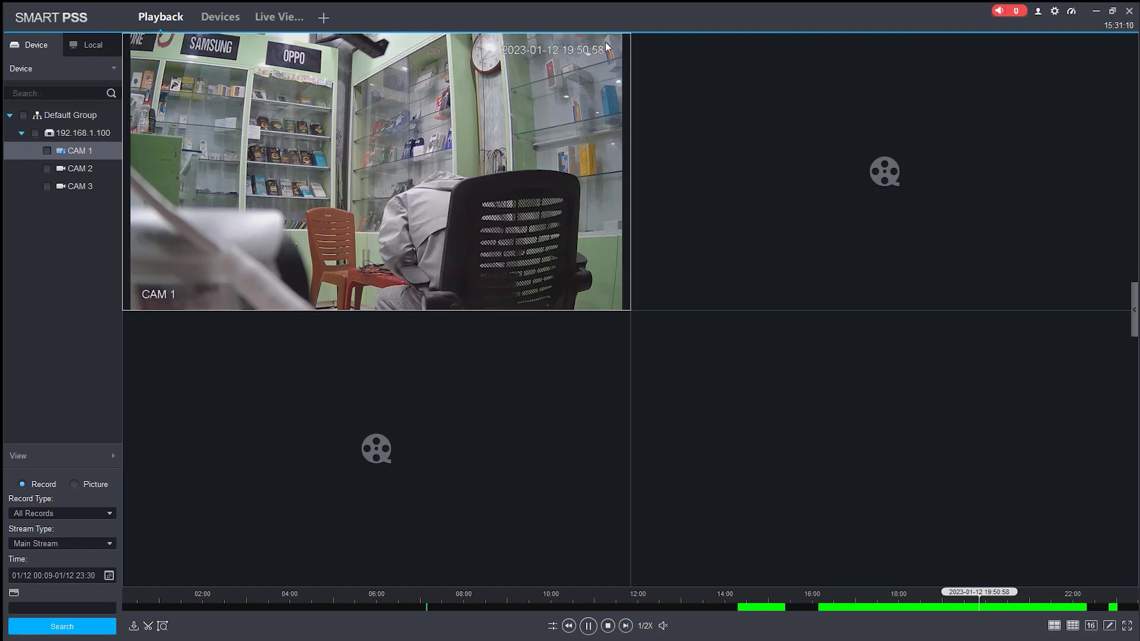
Step: Capture a CAM 1 playback snapshot and confirm it appears as a second .jpg in Capture
click(598, 39)
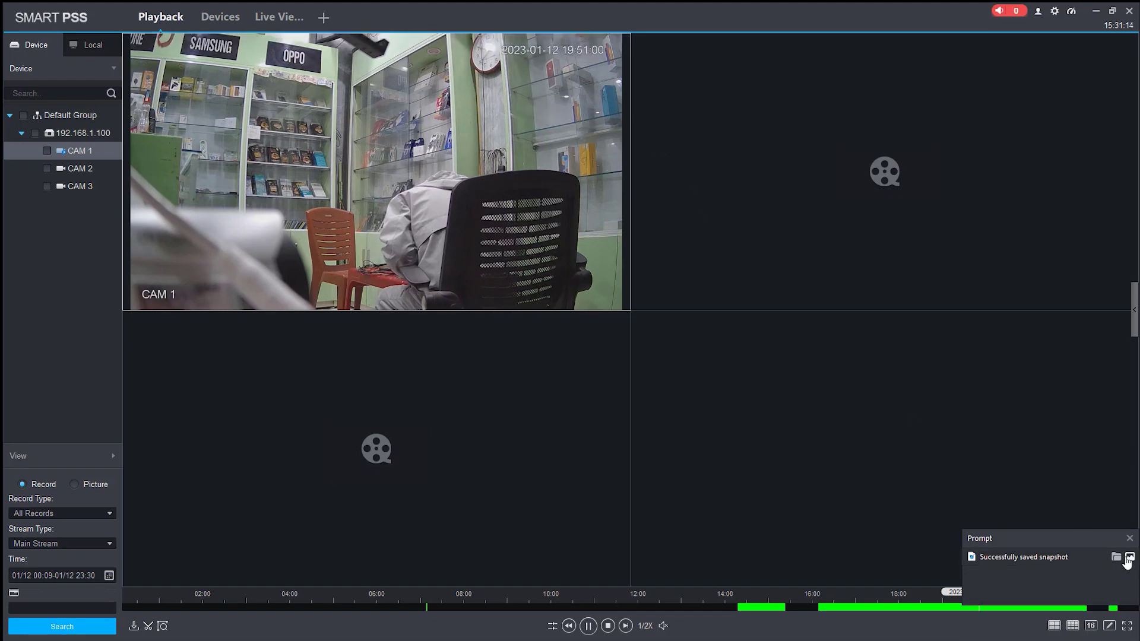
click(1116, 557)
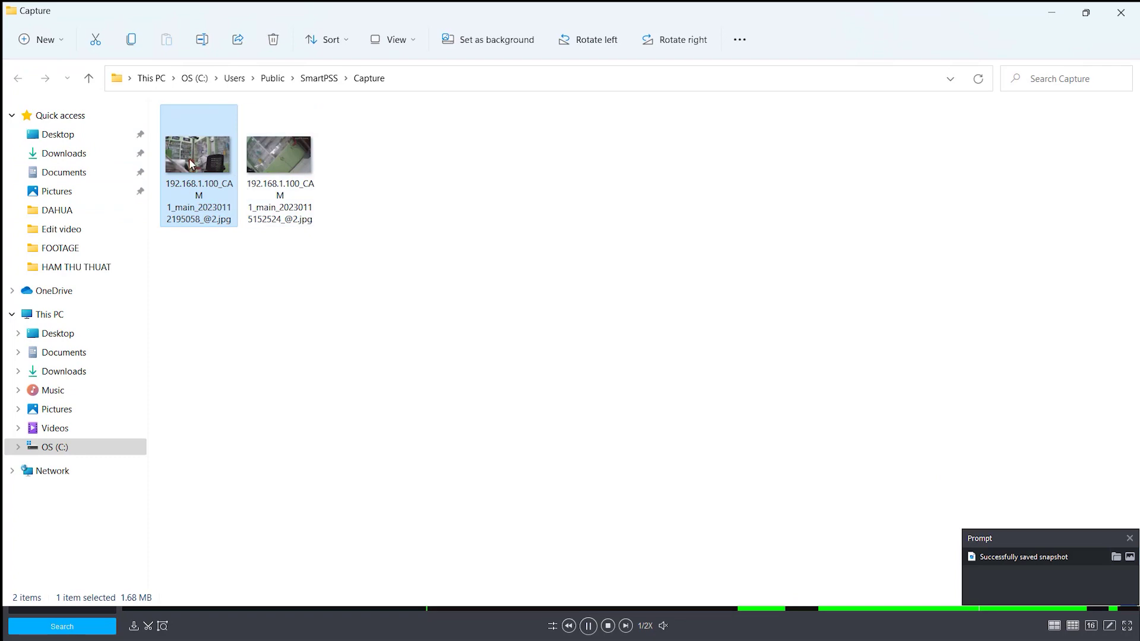
click(1055, 15)
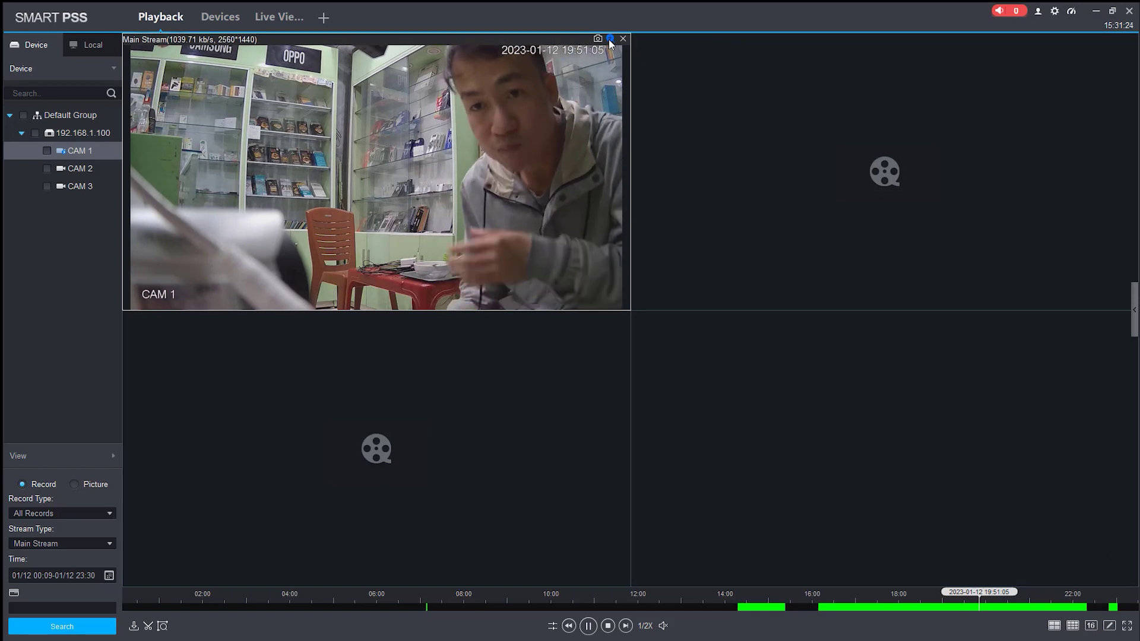
click(609, 39)
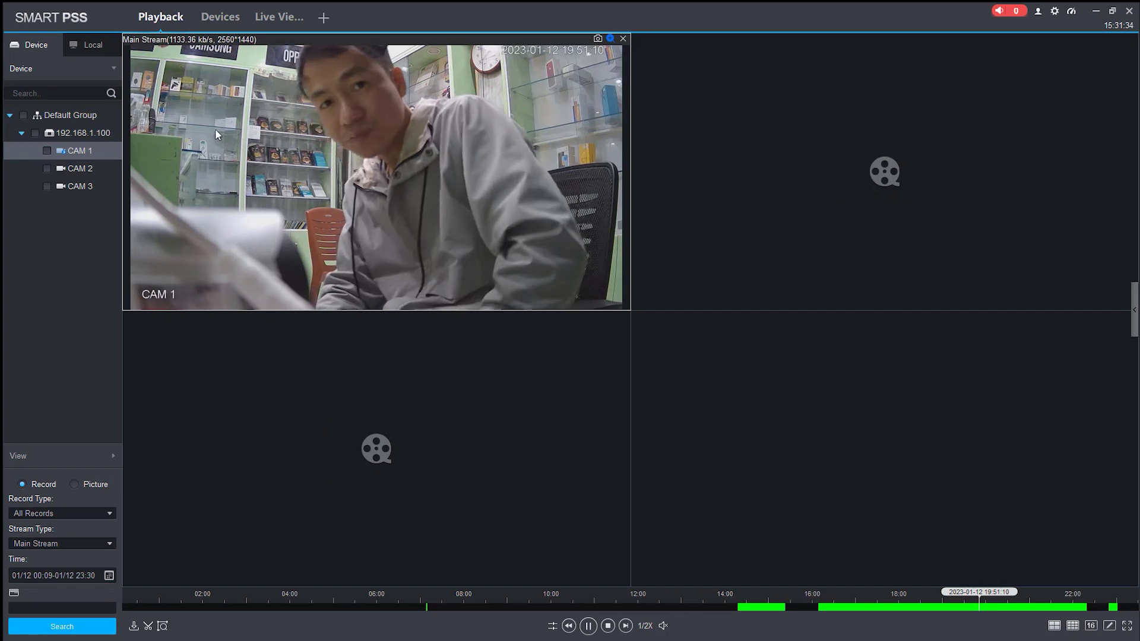
drag(215, 128, 356, 218)
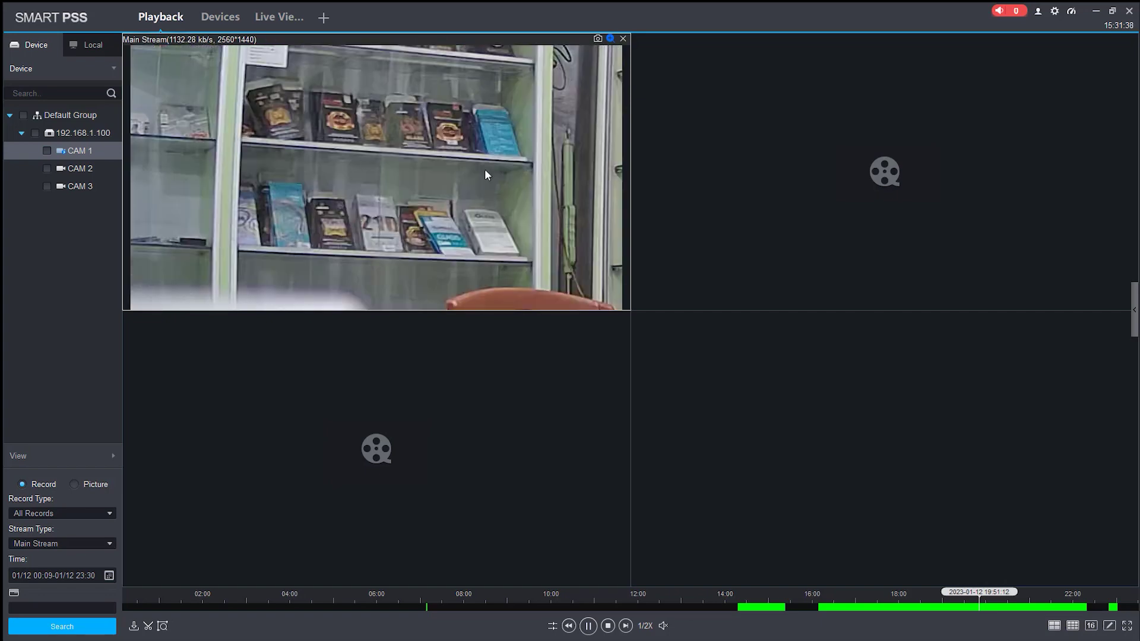
right_click(421, 157)
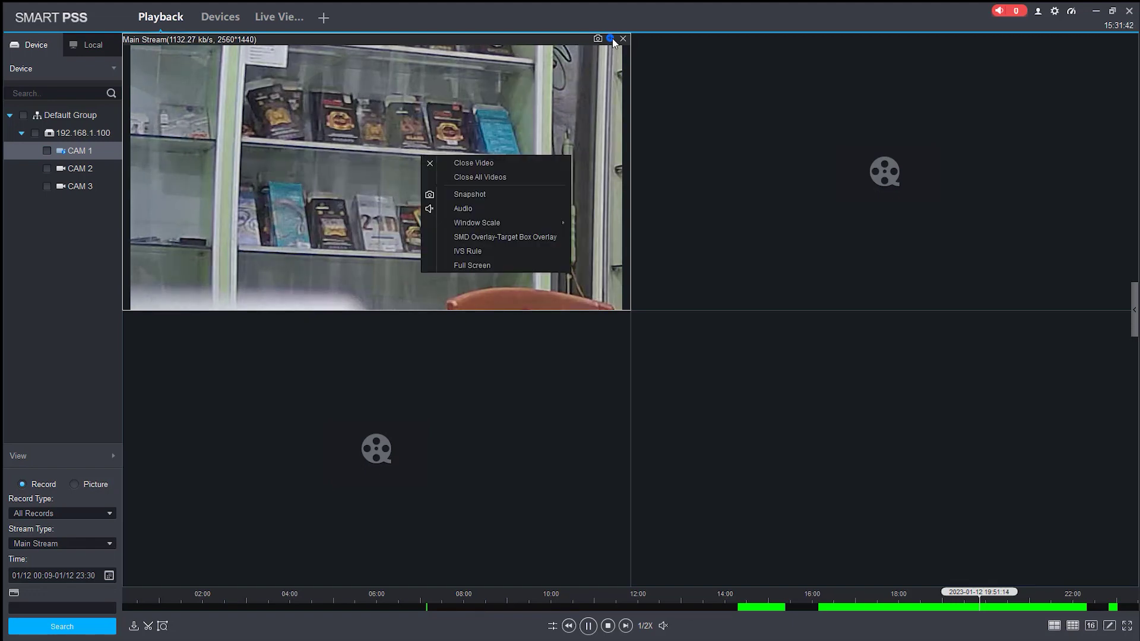
click(612, 38)
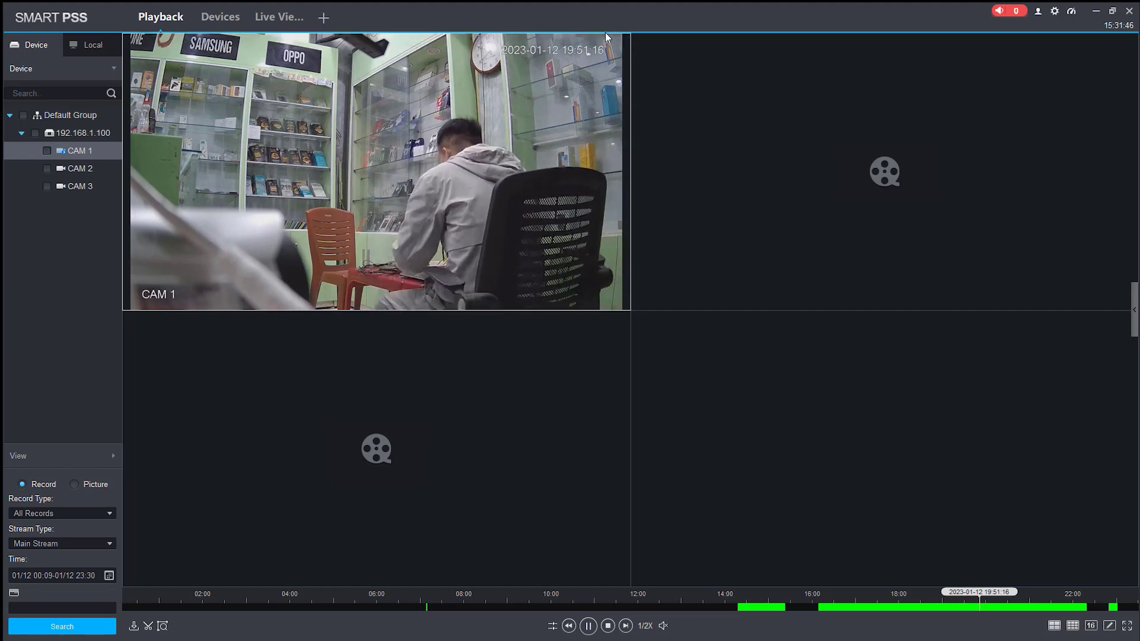
click(610, 39)
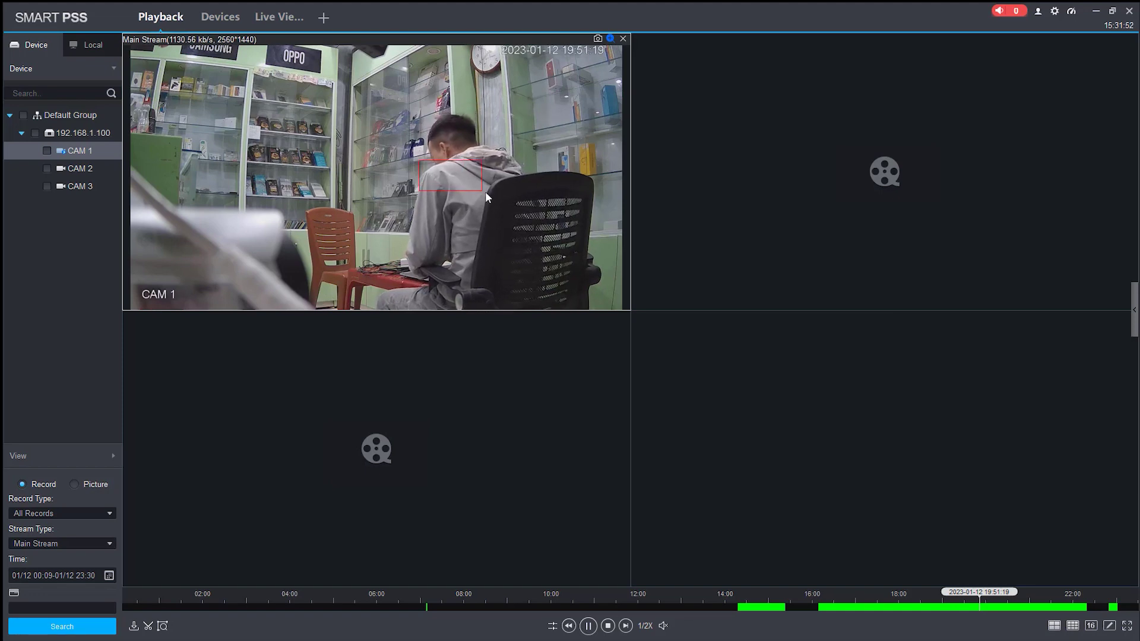
scroll(494, 196, up, 3)
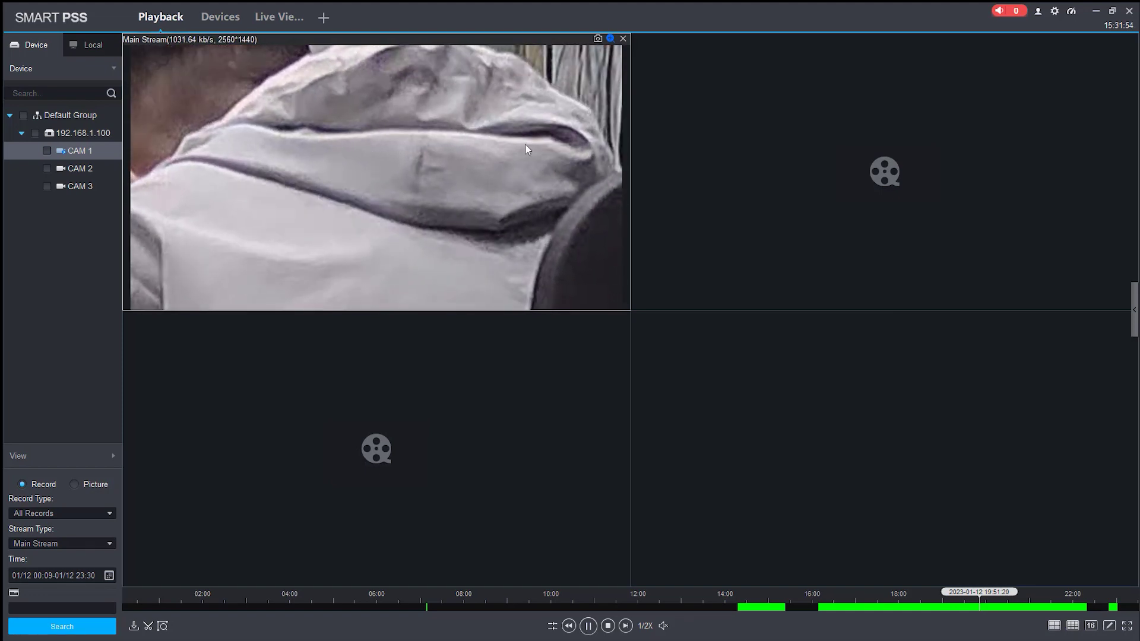
click(610, 38)
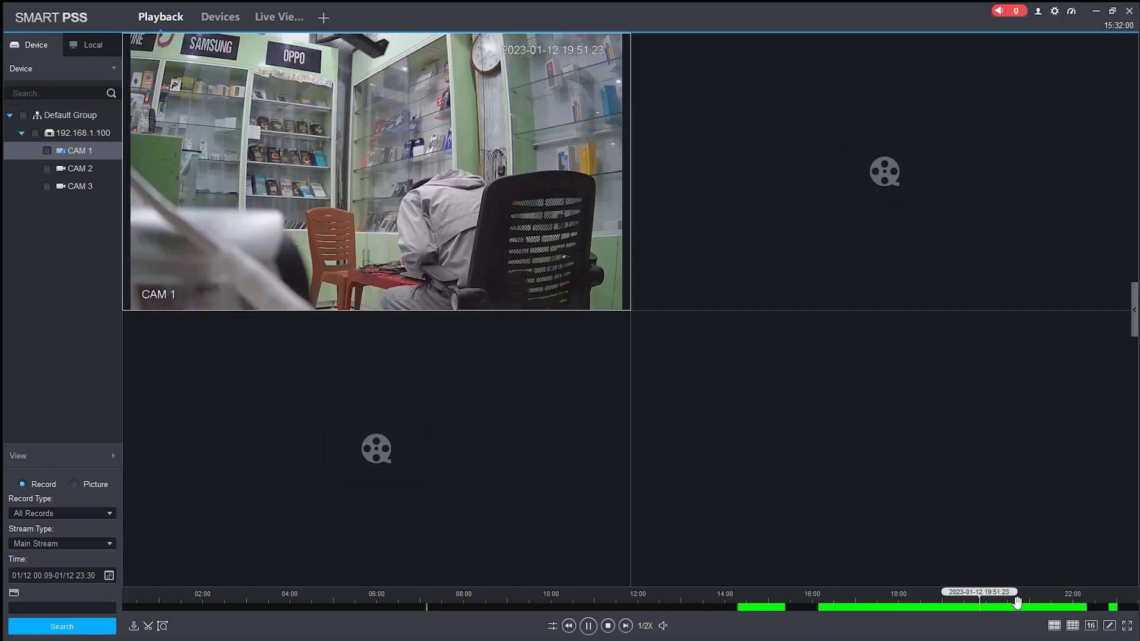
Step: Jump CAM 1 playback to about 21:21, then 21:51, and maximize CAM 1 to single view
click(1056, 604)
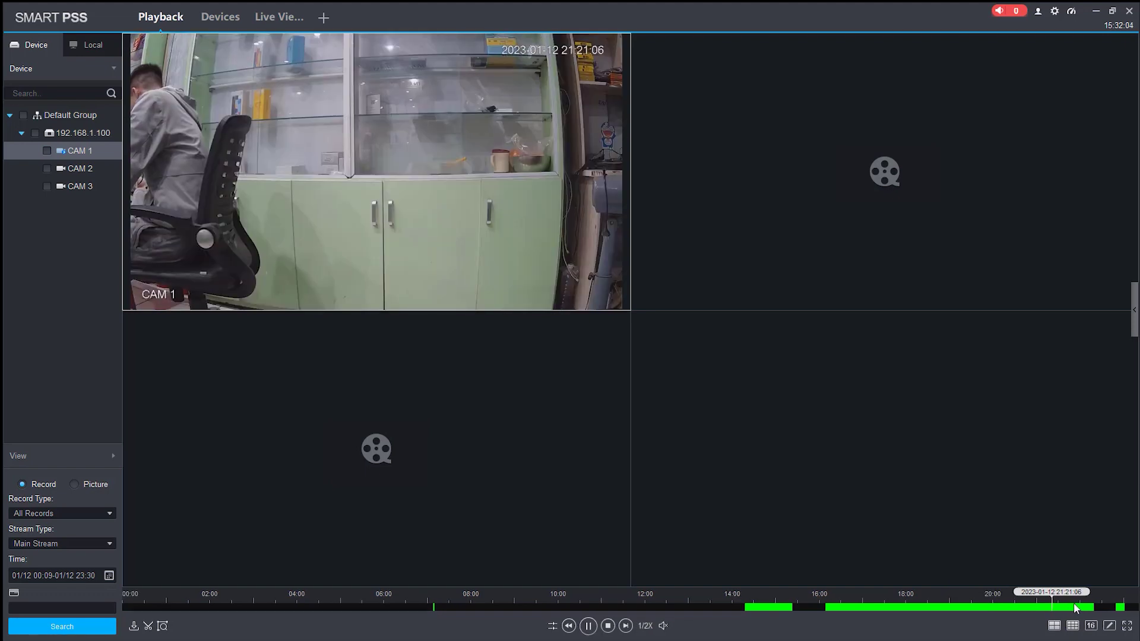
click(1073, 604)
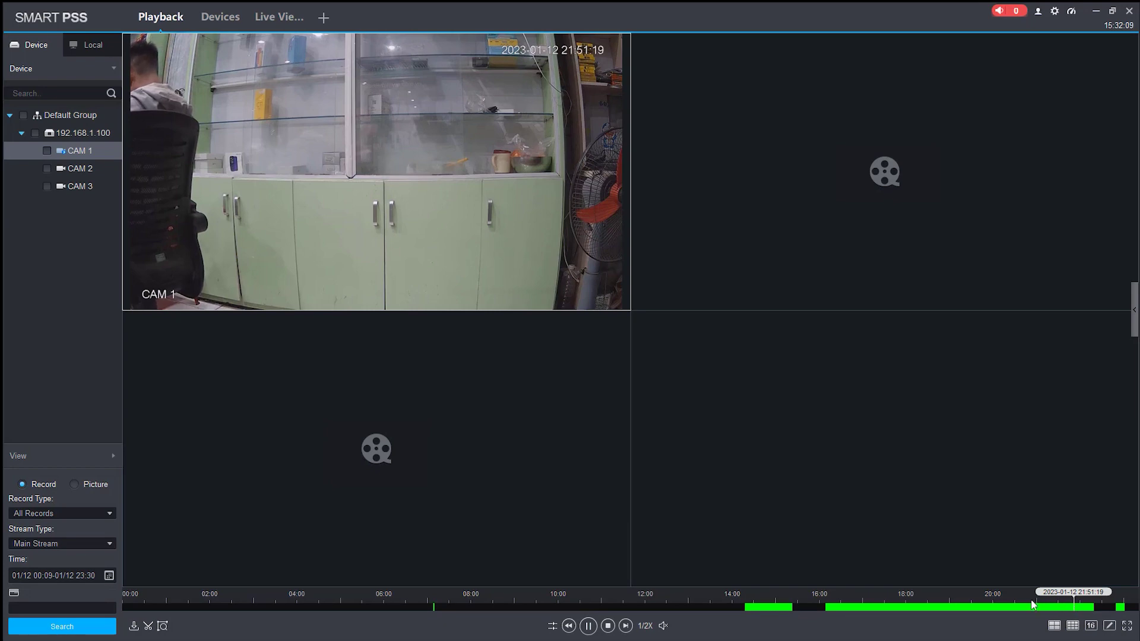
double_click(503, 167)
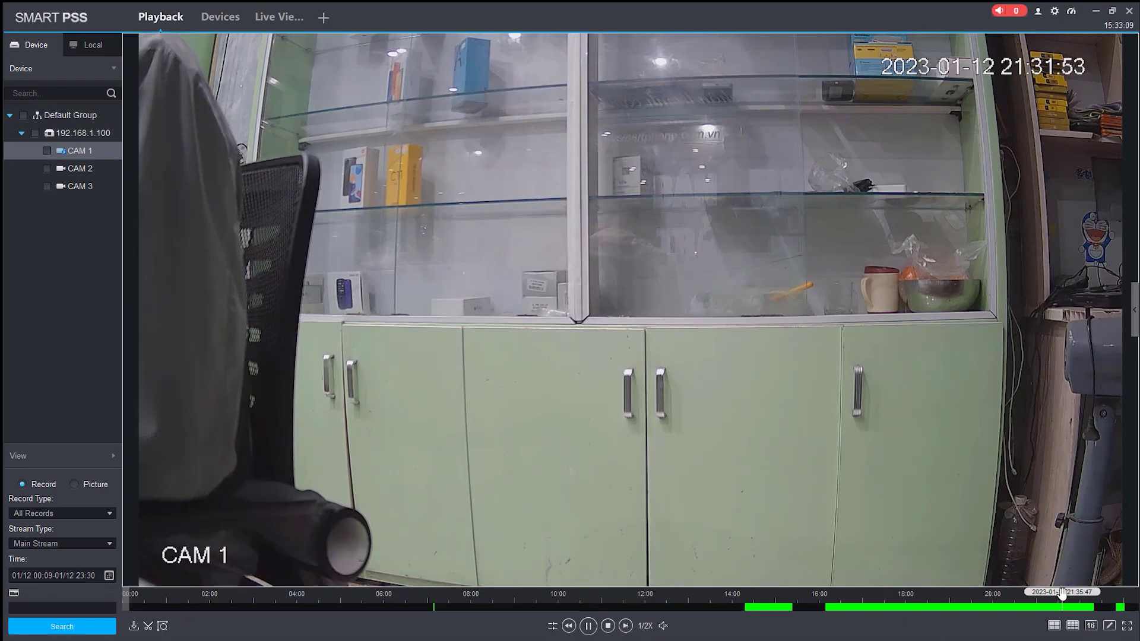
Step: Move CAM 1 playback back to about 21:55 and bring up Export Setup for the clip
click(1062, 605)
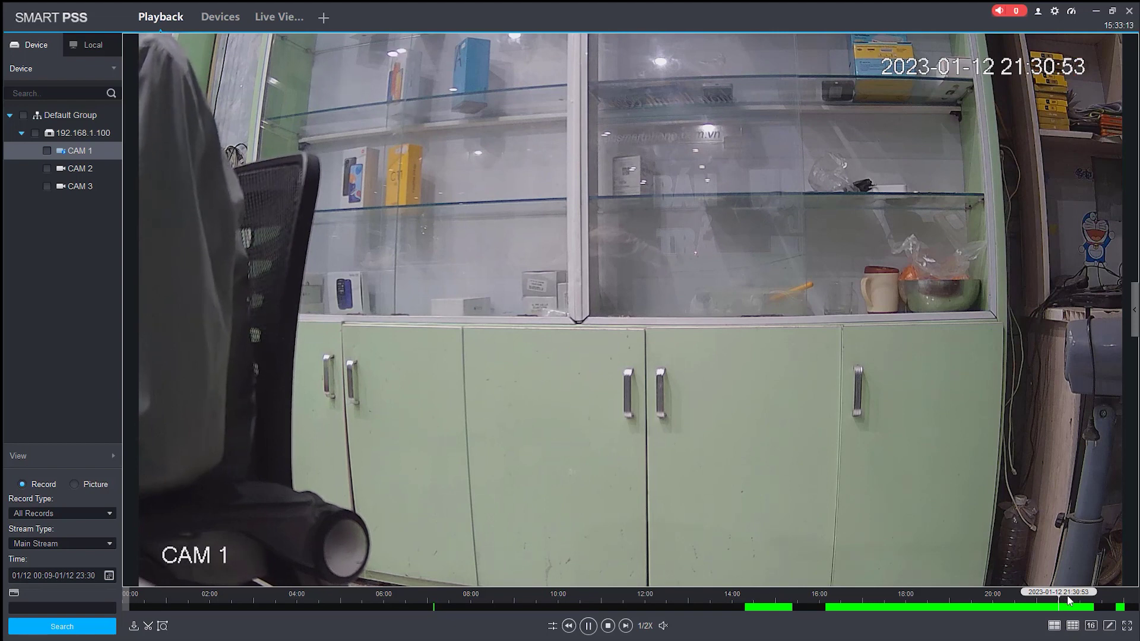
click(148, 628)
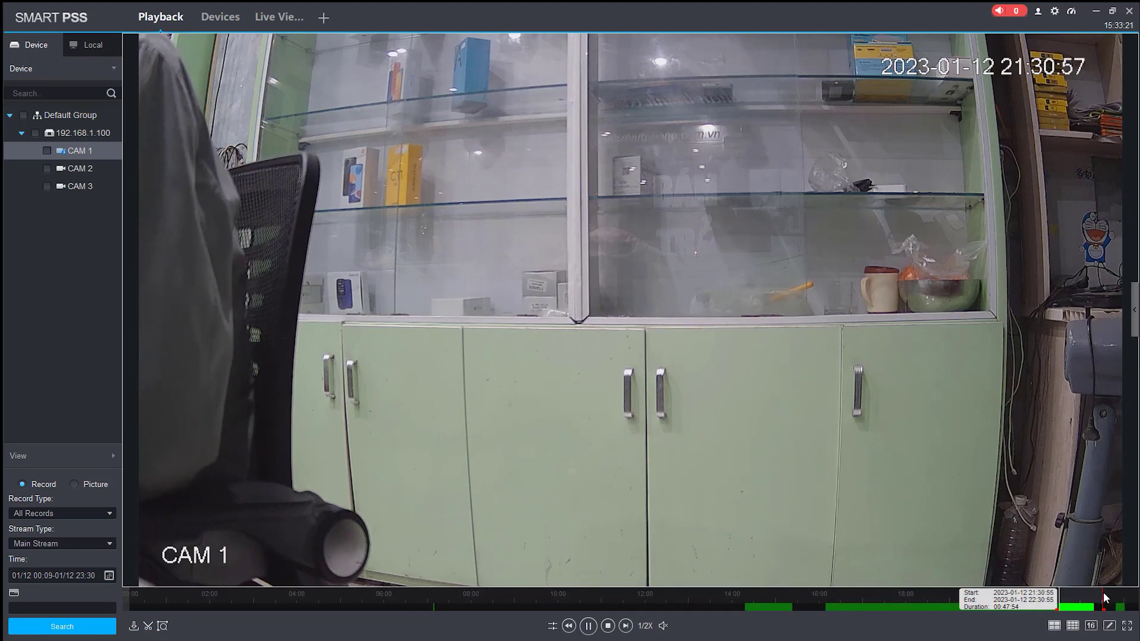
drag(1103, 593, 1098, 591)
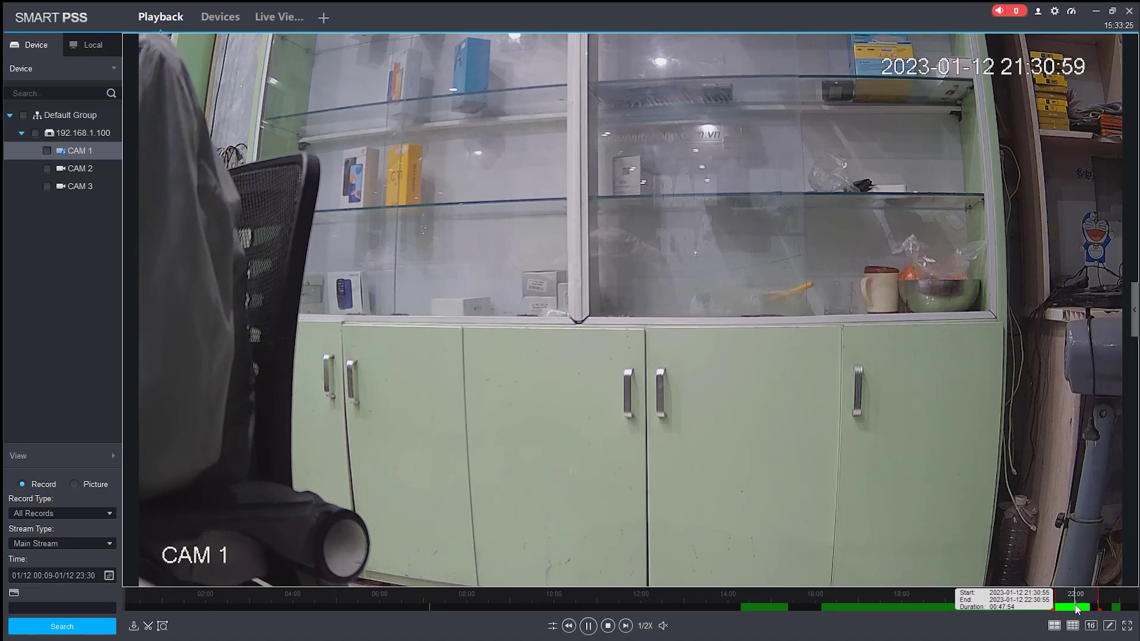
click(1078, 608)
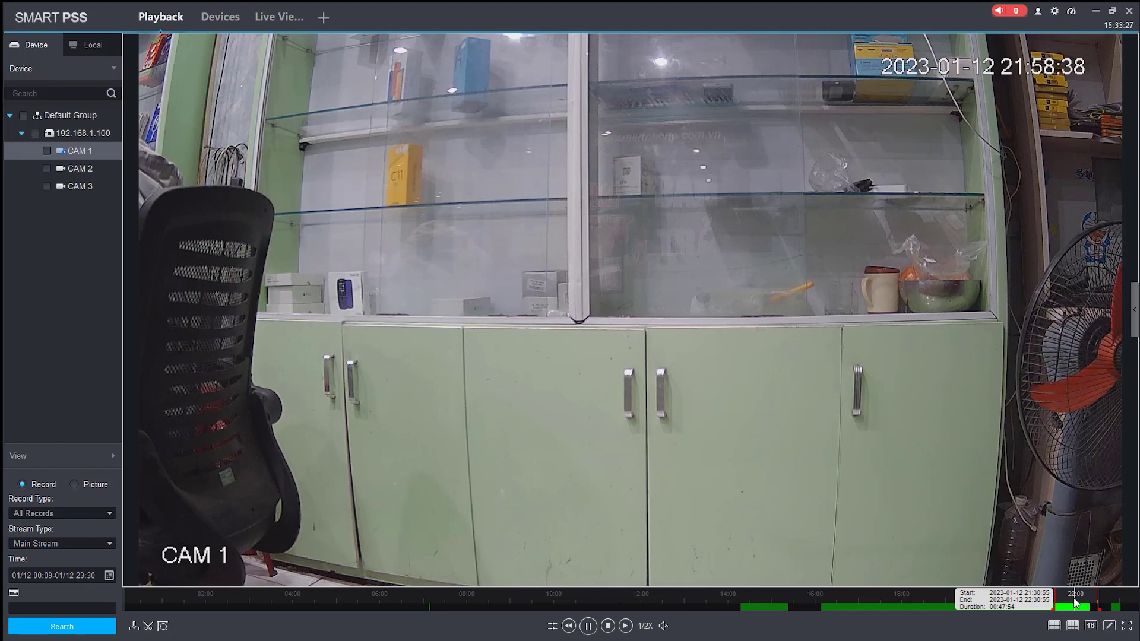
drag(1078, 603, 1065, 610)
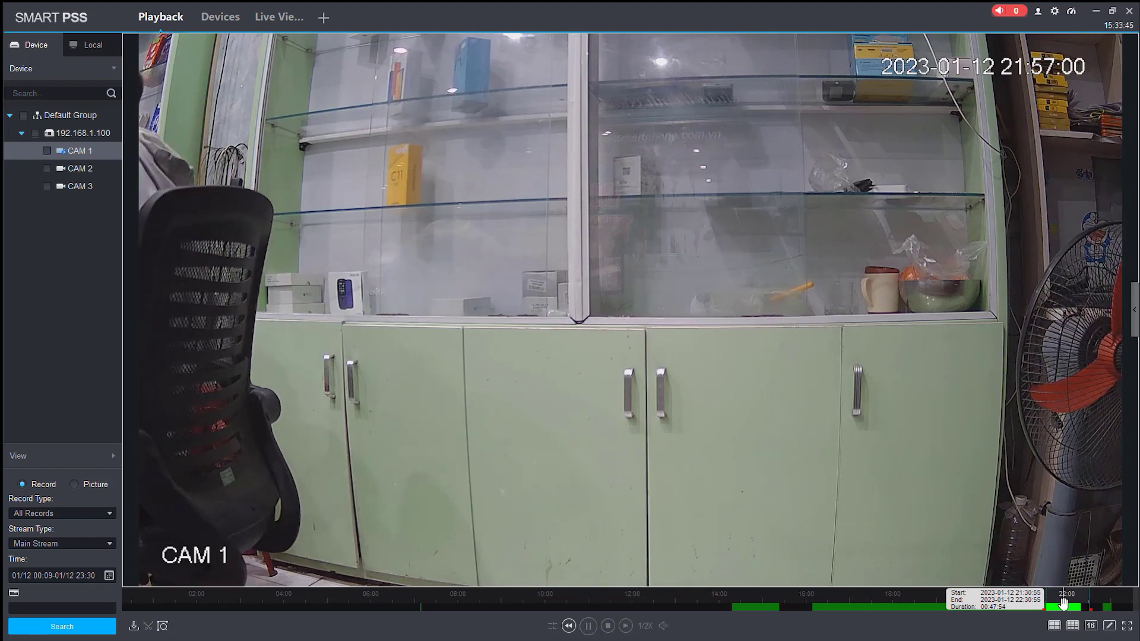
click(1064, 605)
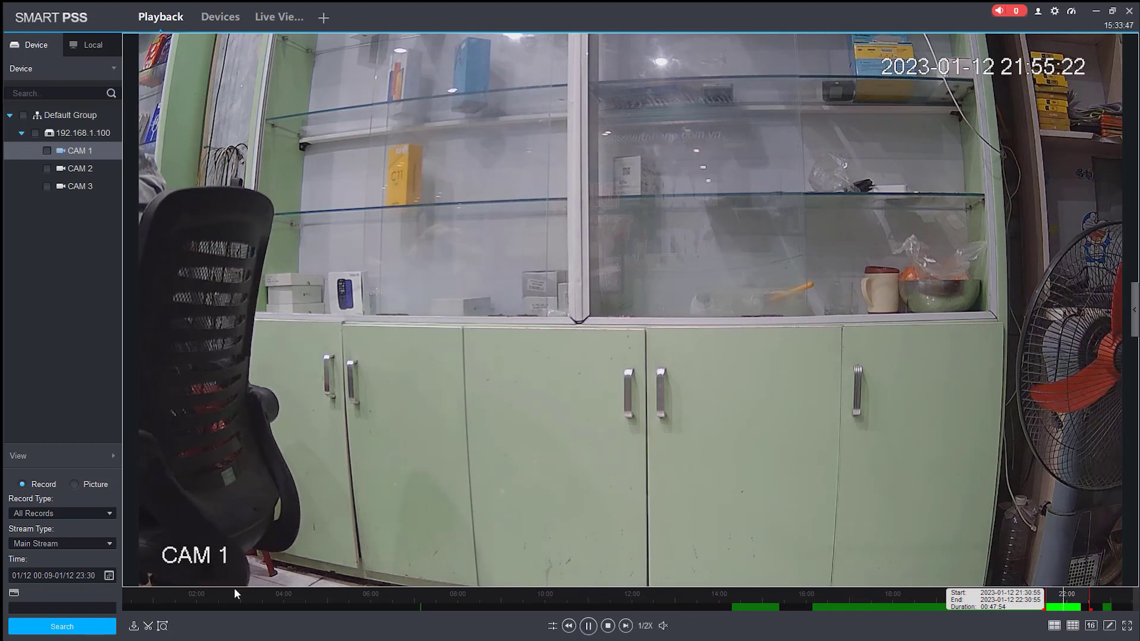
click(149, 626)
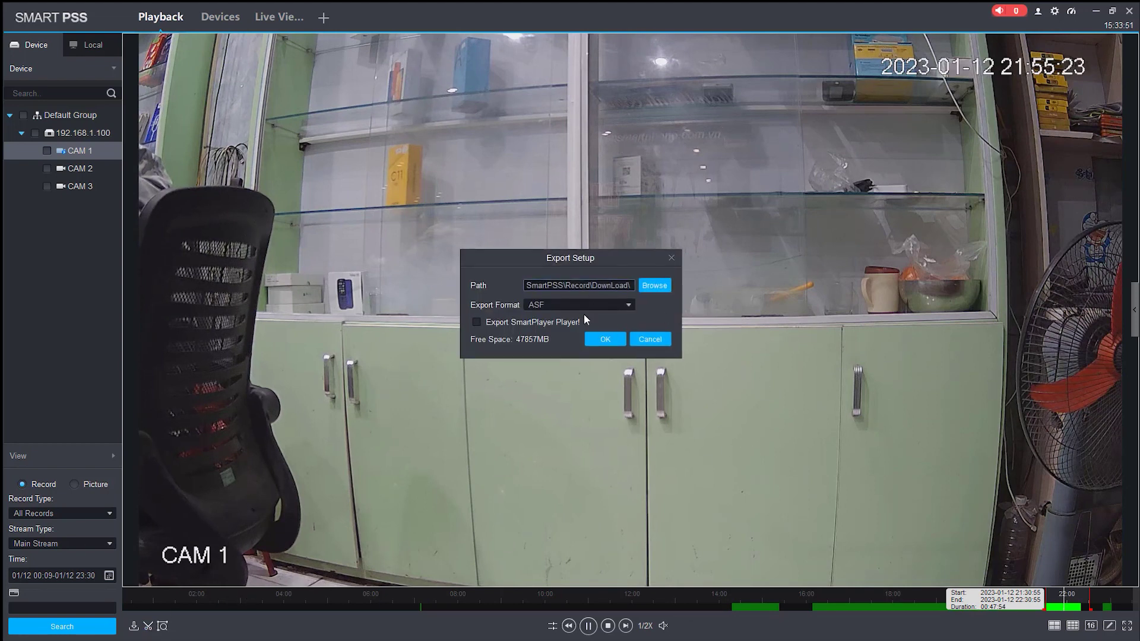
Step: Export the CAM 1 clip as MP4 to the DownLoad folder, allowing playback to stop
click(548, 305)
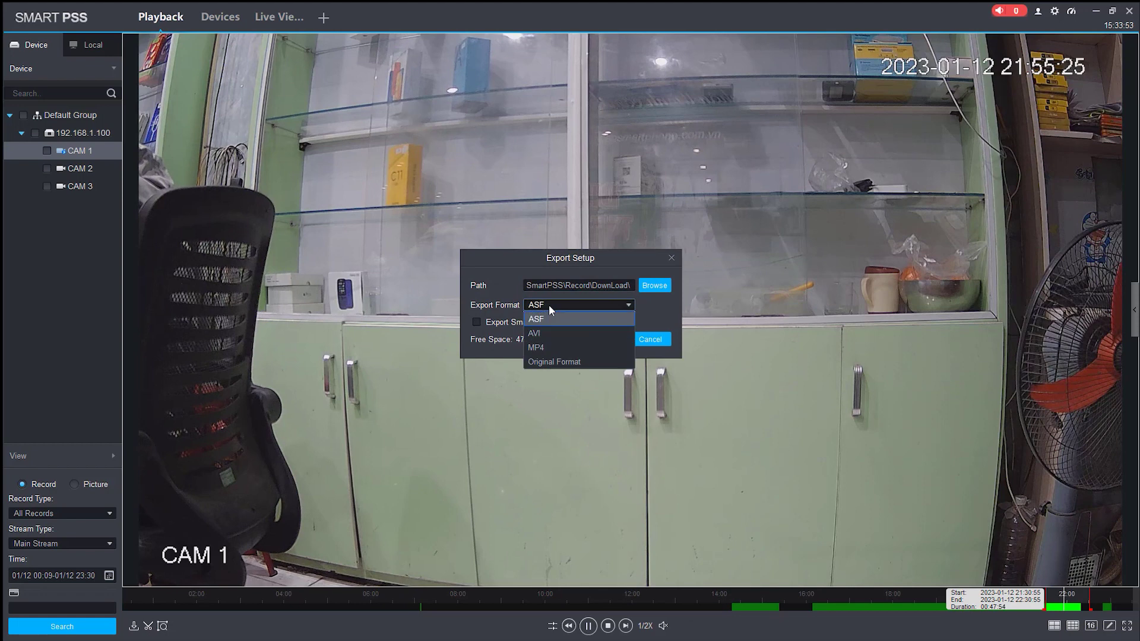
click(543, 344)
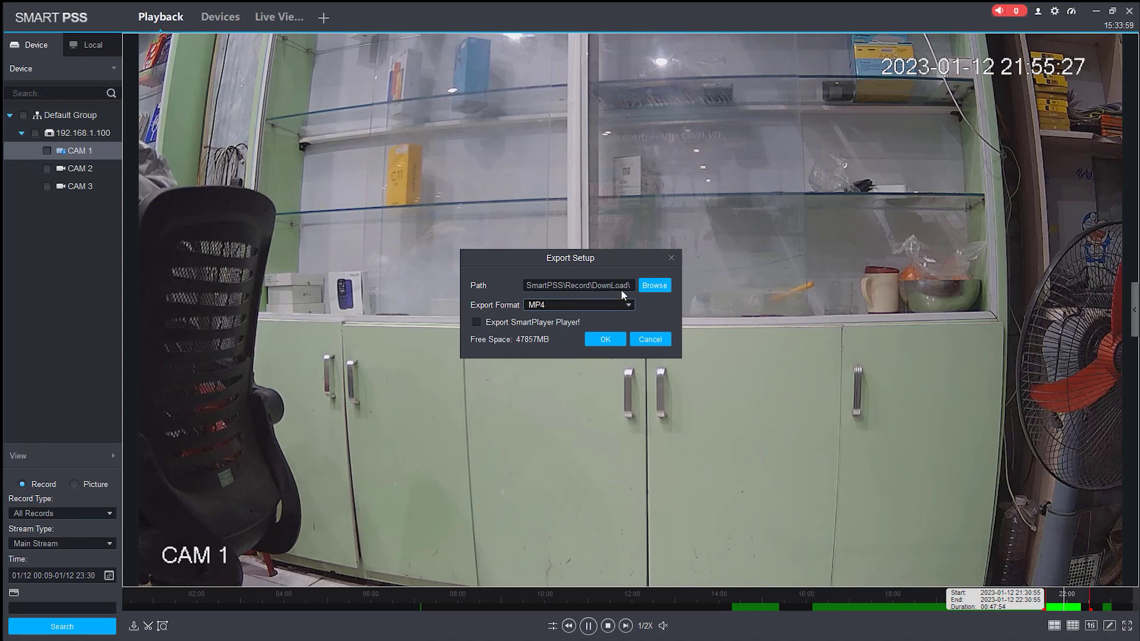
click(655, 290)
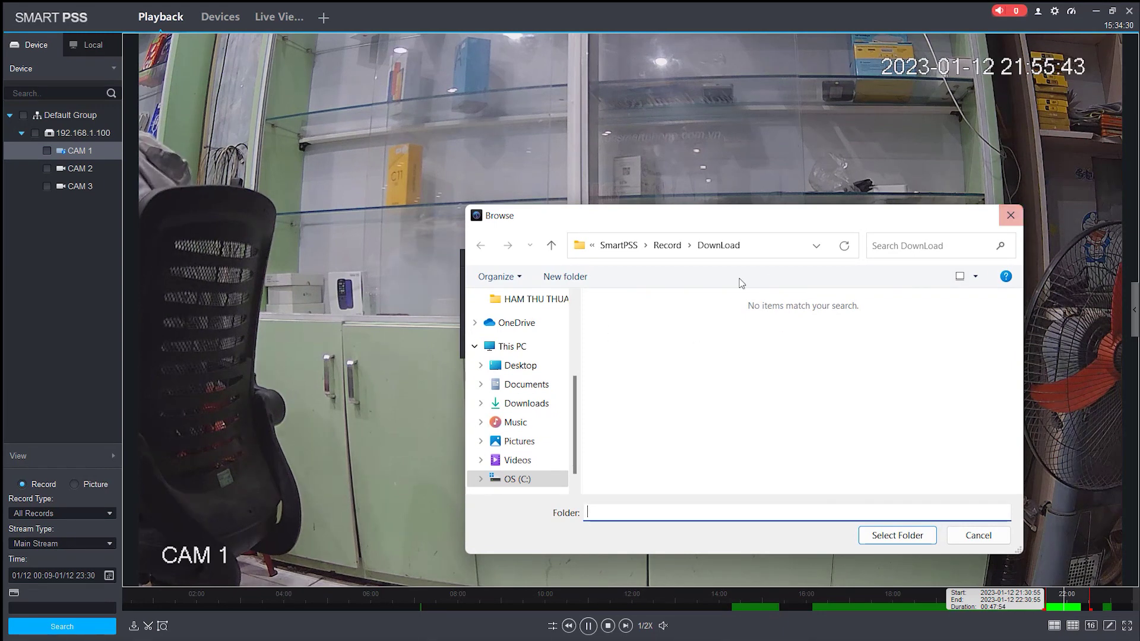
drag(574, 400, 578, 335)
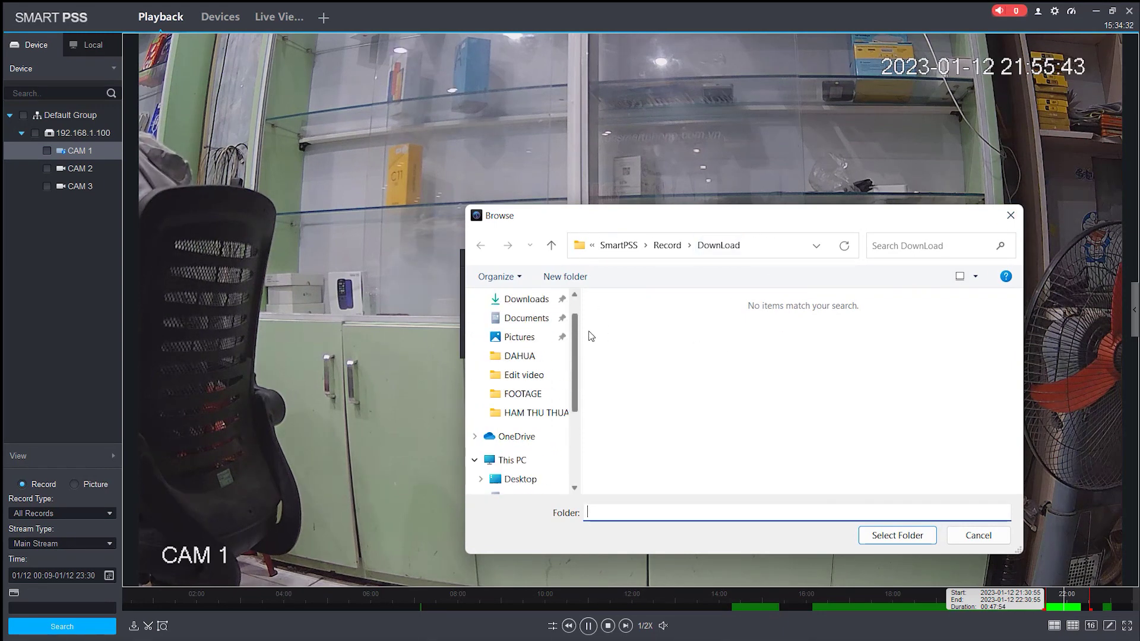
click(1010, 216)
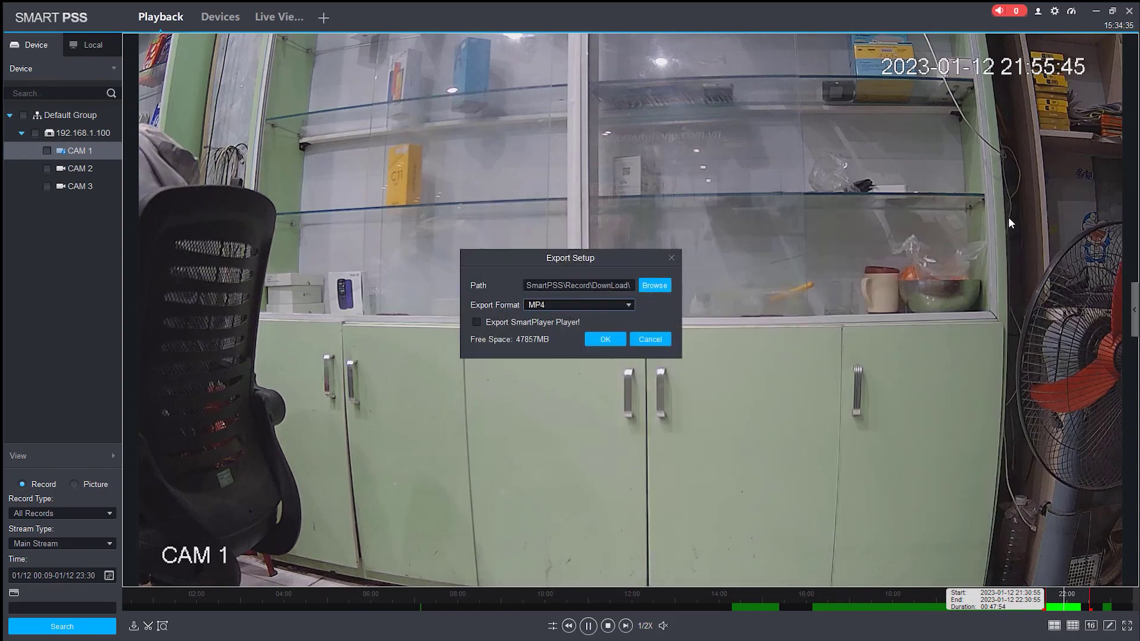
click(601, 340)
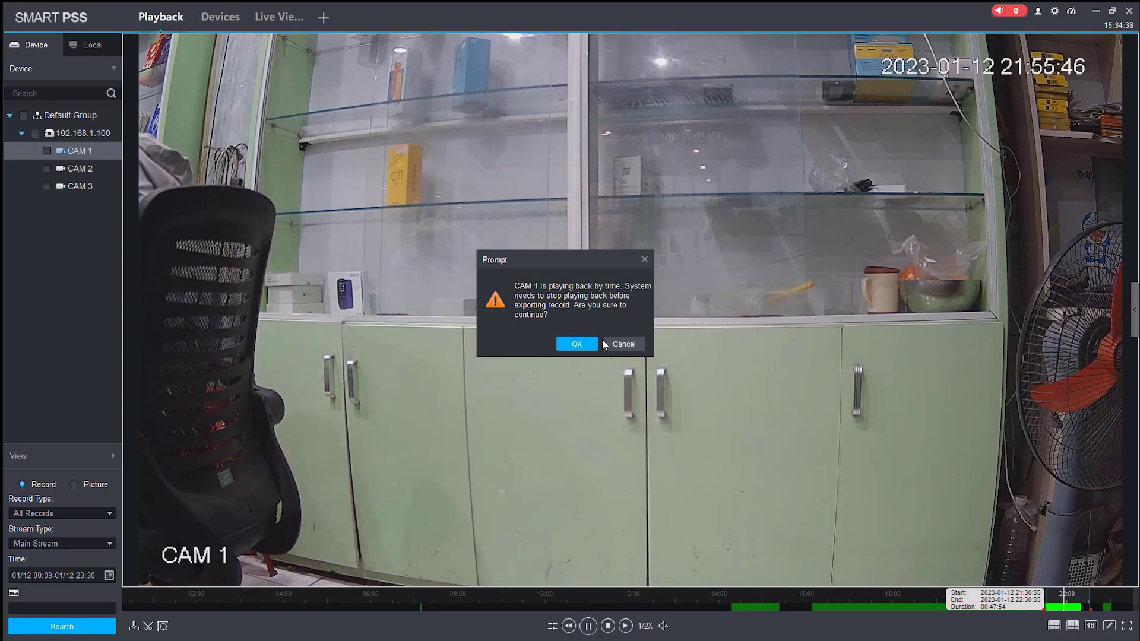
click(572, 346)
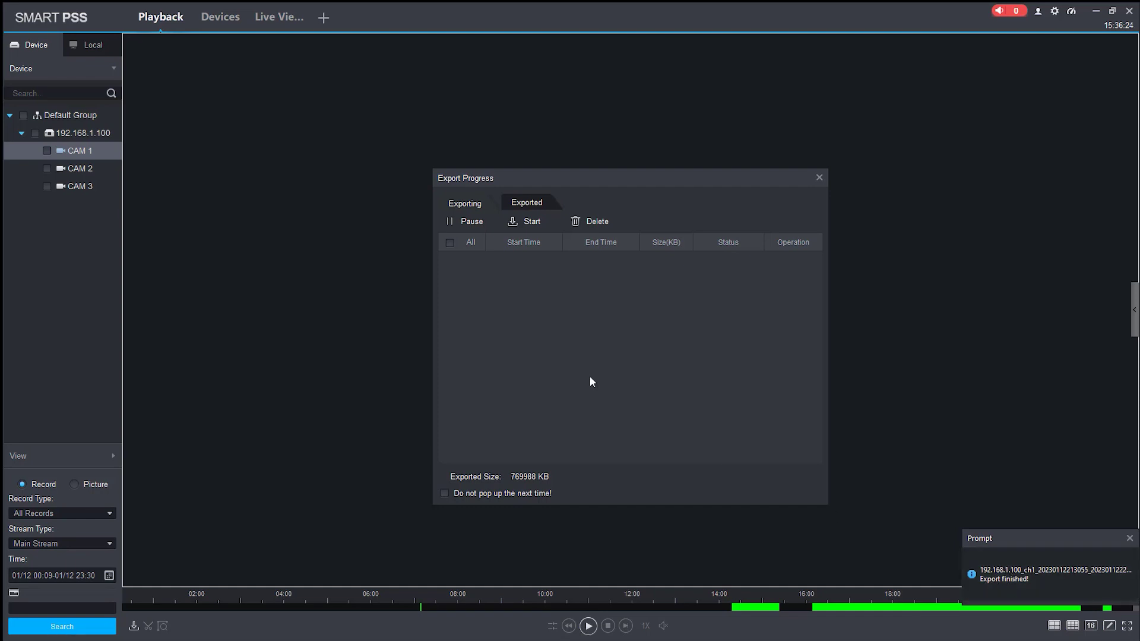
Step: Verify the 769988 KB export succeeded and open the DownLoad folder holding it
click(522, 200)
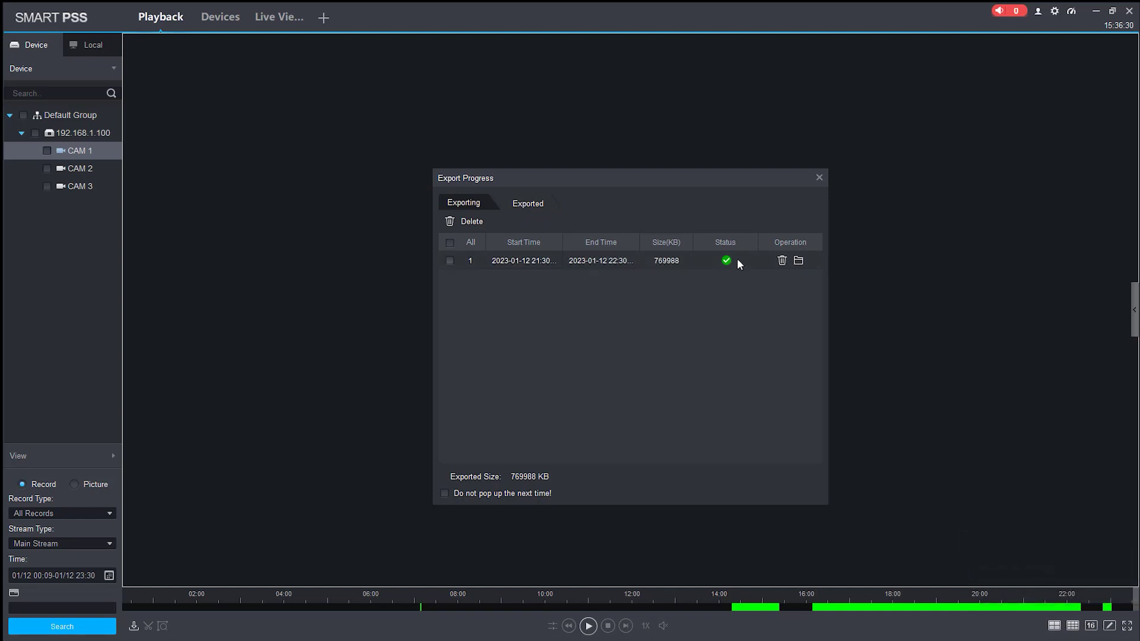
click(798, 260)
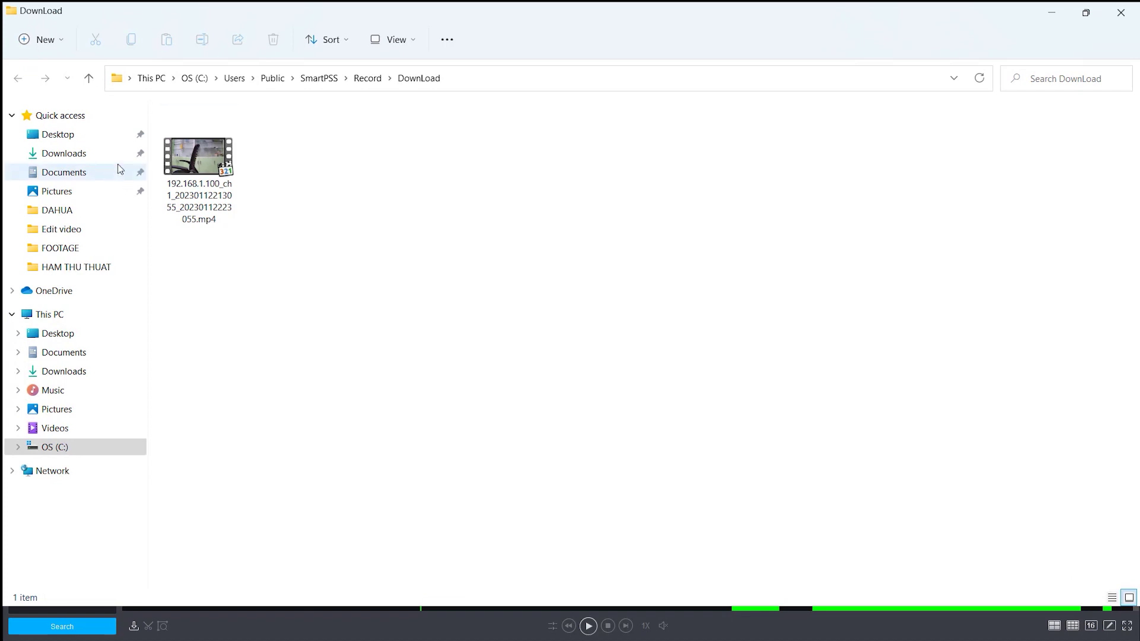
Step: Open the 726 MB, 00:47:52 CAM 1 MP4 from DownLoad in the video player
mouse_move(218, 171)
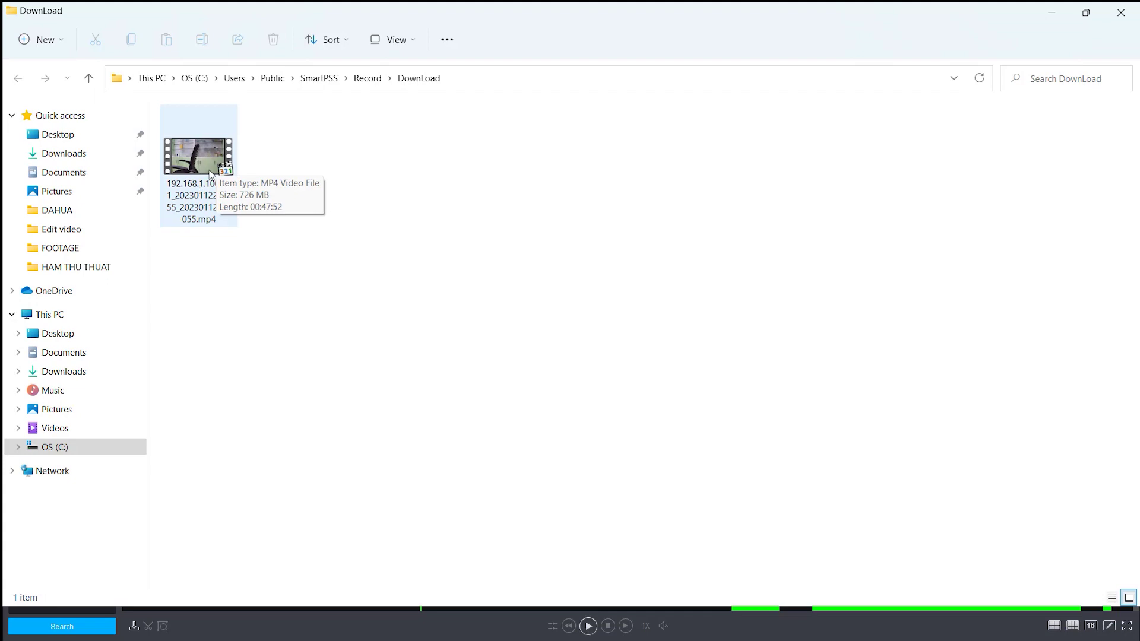
double_click(212, 172)
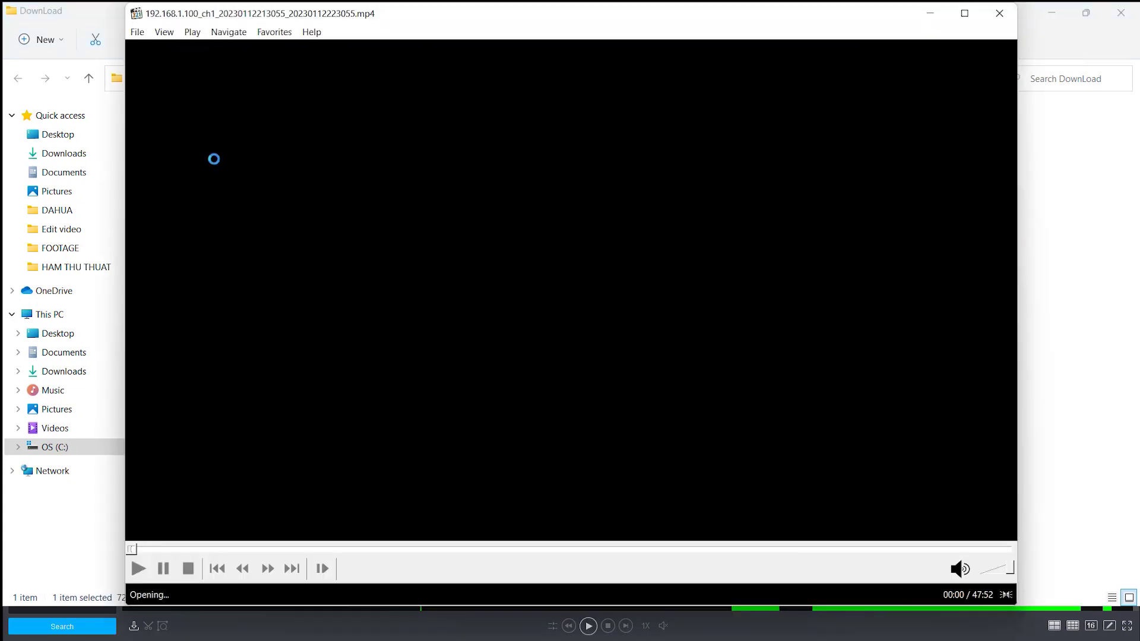
Step: Preview the video at 08:46, 12:15, 31:12, 35:16, 39:54 and 43:20, then close Media Player Classic
click(293, 551)
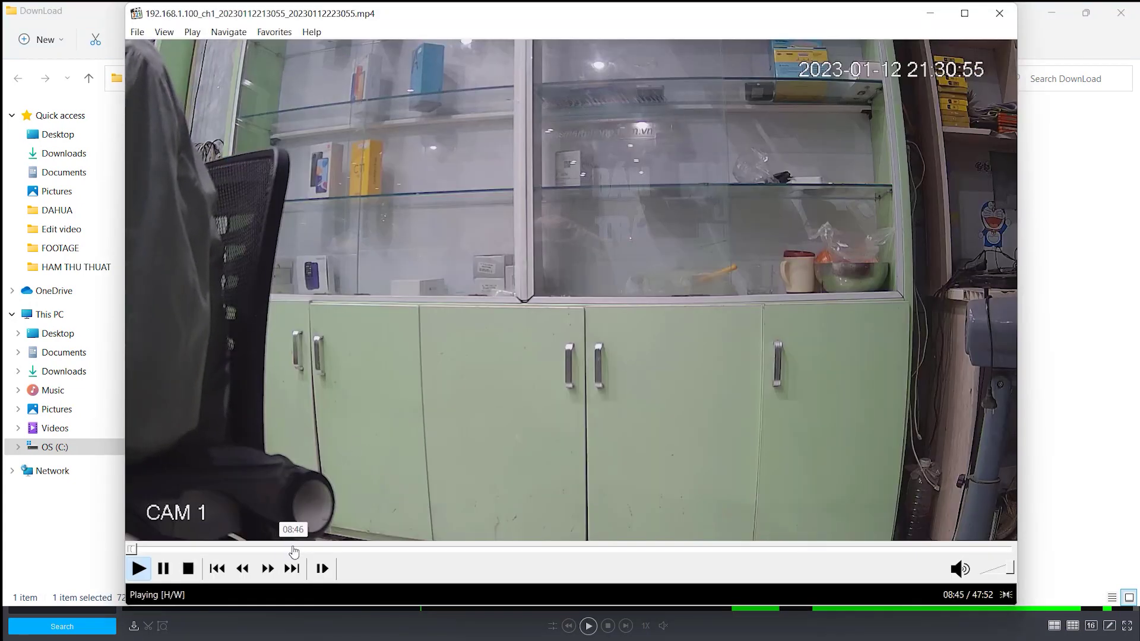
click(351, 550)
click(706, 550)
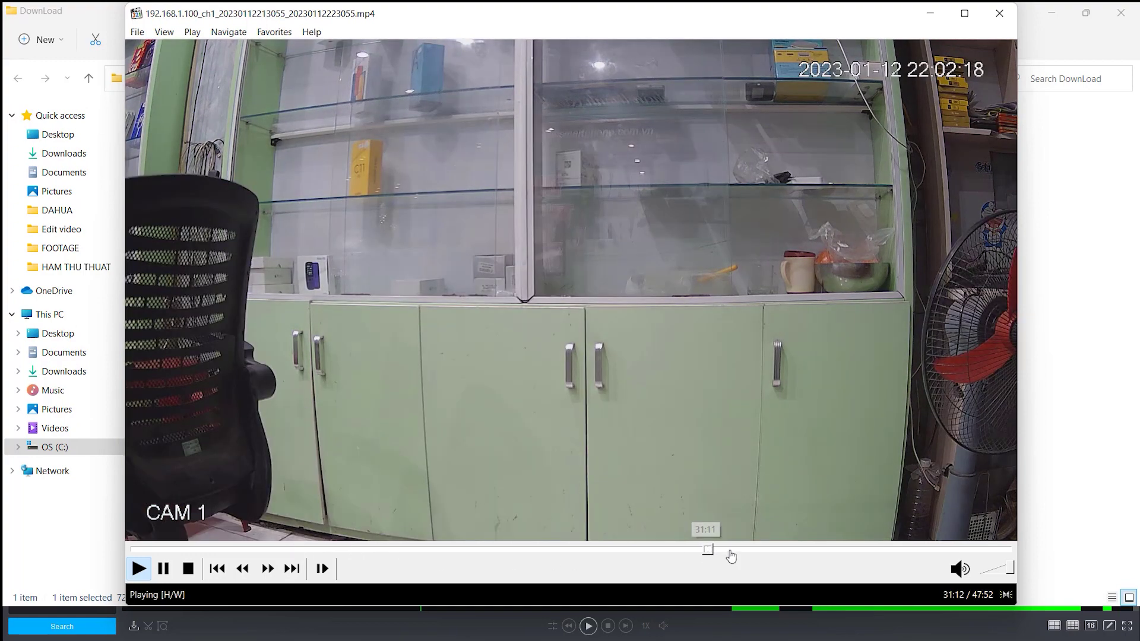
click(780, 550)
click(865, 551)
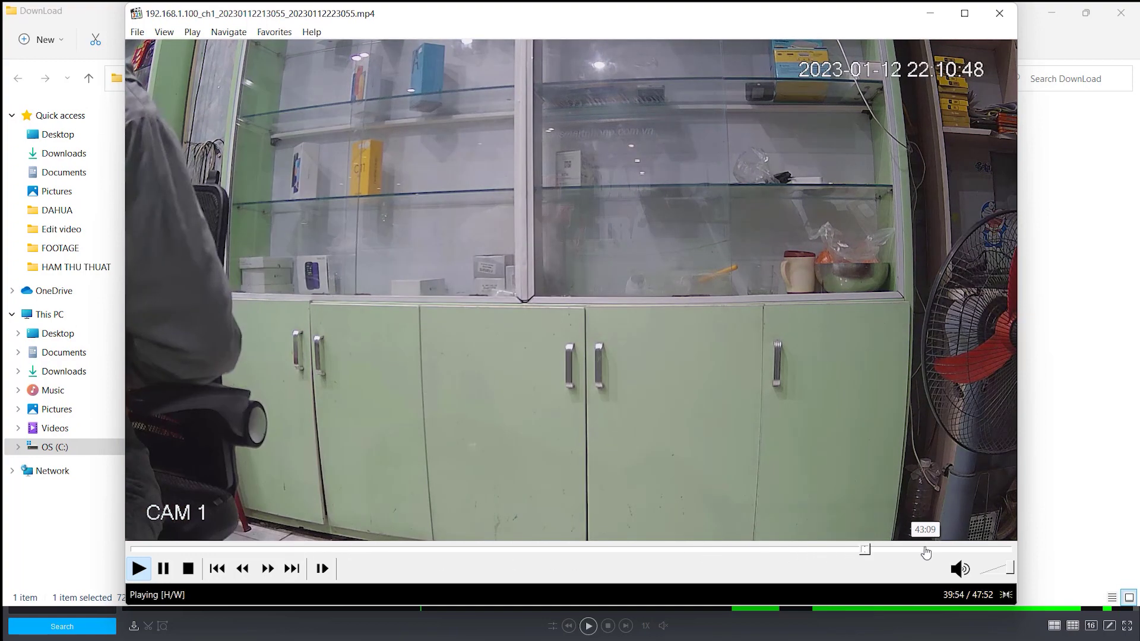
click(926, 551)
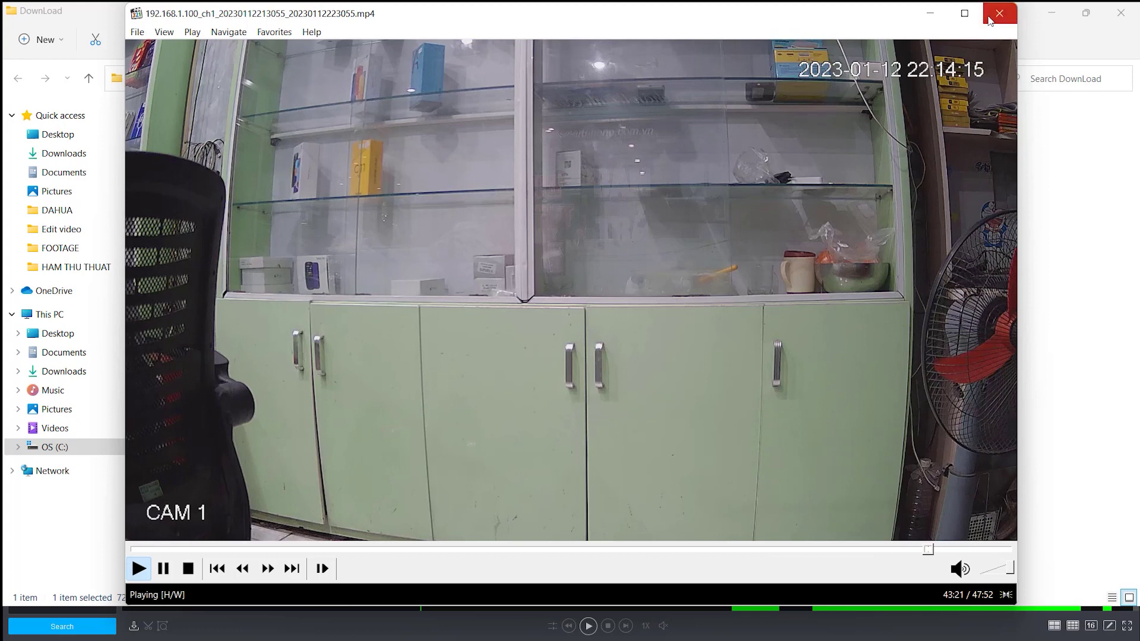
click(999, 13)
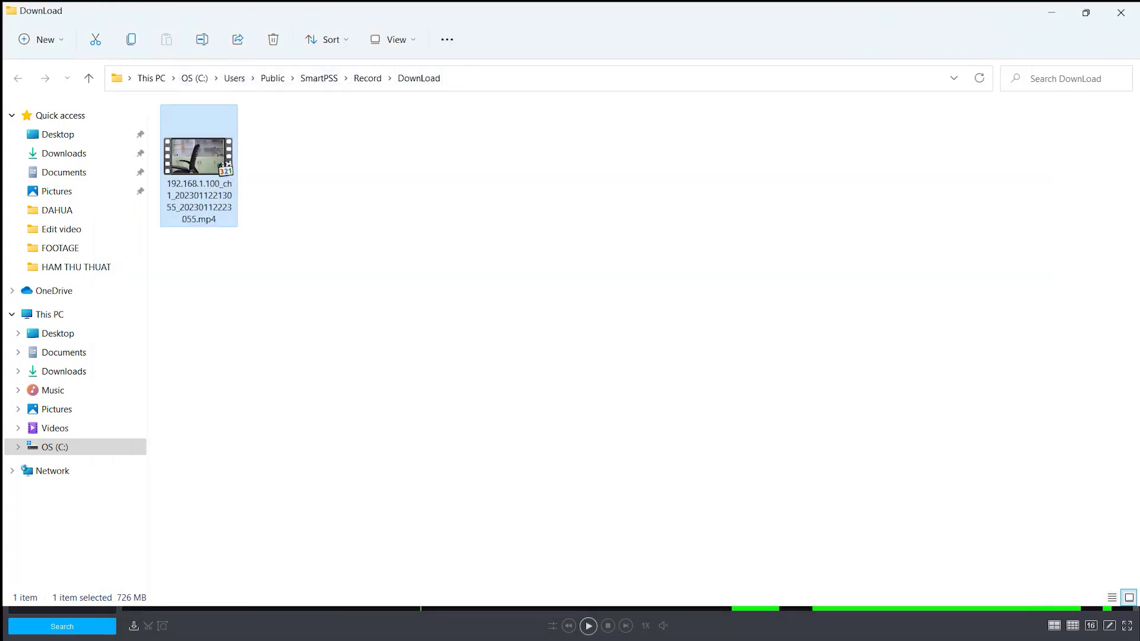
Step: Close File Explorer and the Export Progress window, then bring up System Config
click(1121, 13)
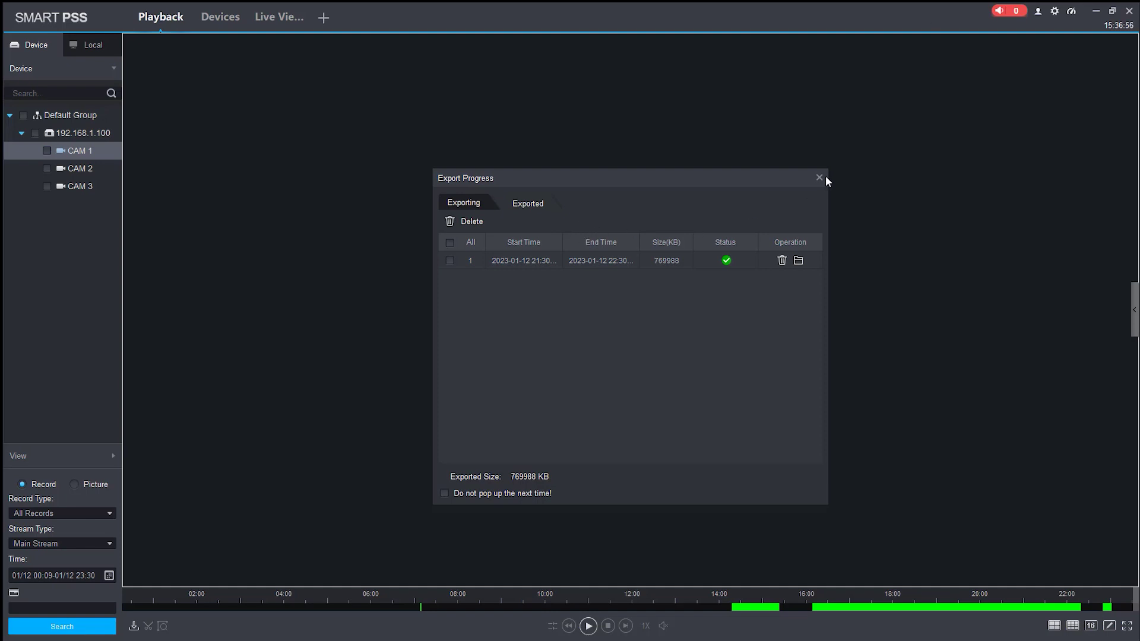
click(819, 178)
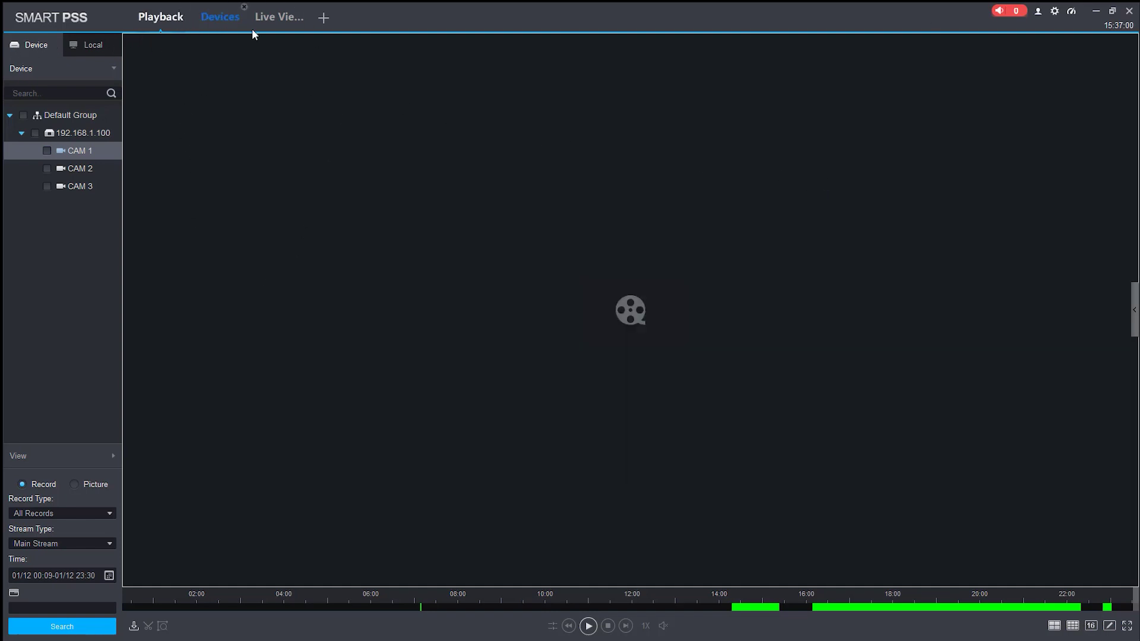
click(1054, 12)
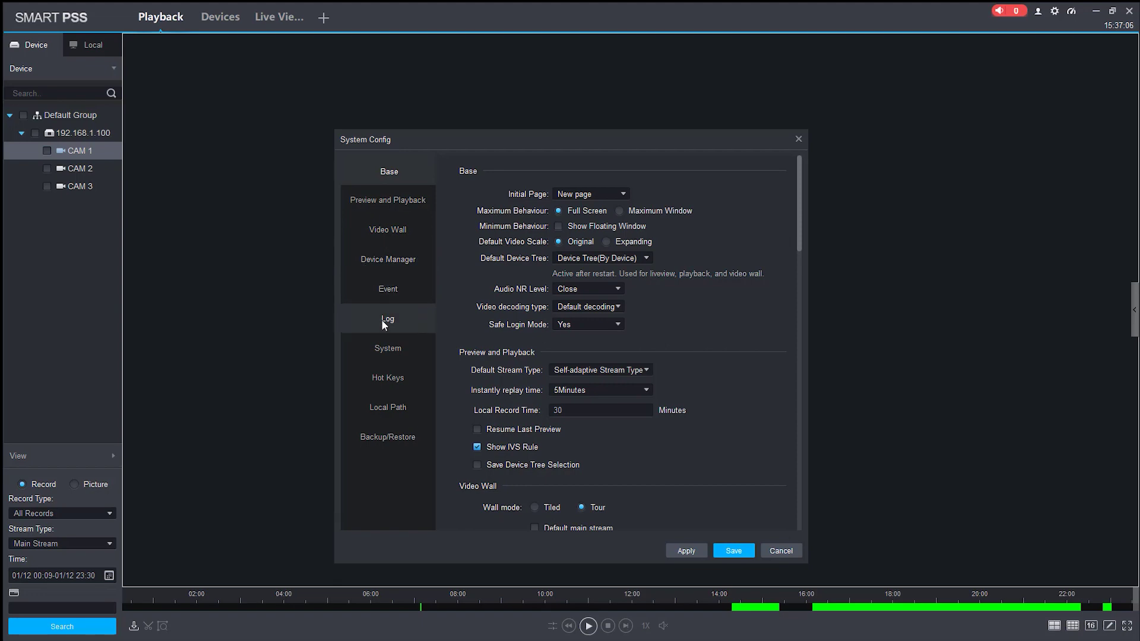
Step: Inspect the picture and record folders under Local Path unchanged, close System Config, and return to Live View
click(404, 409)
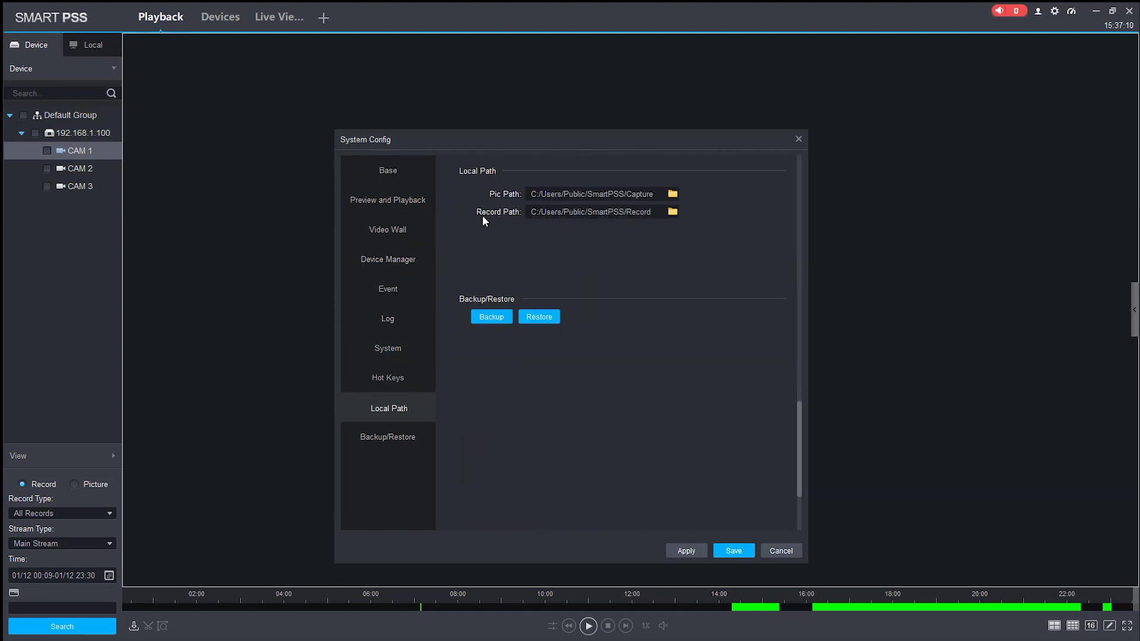
click(673, 195)
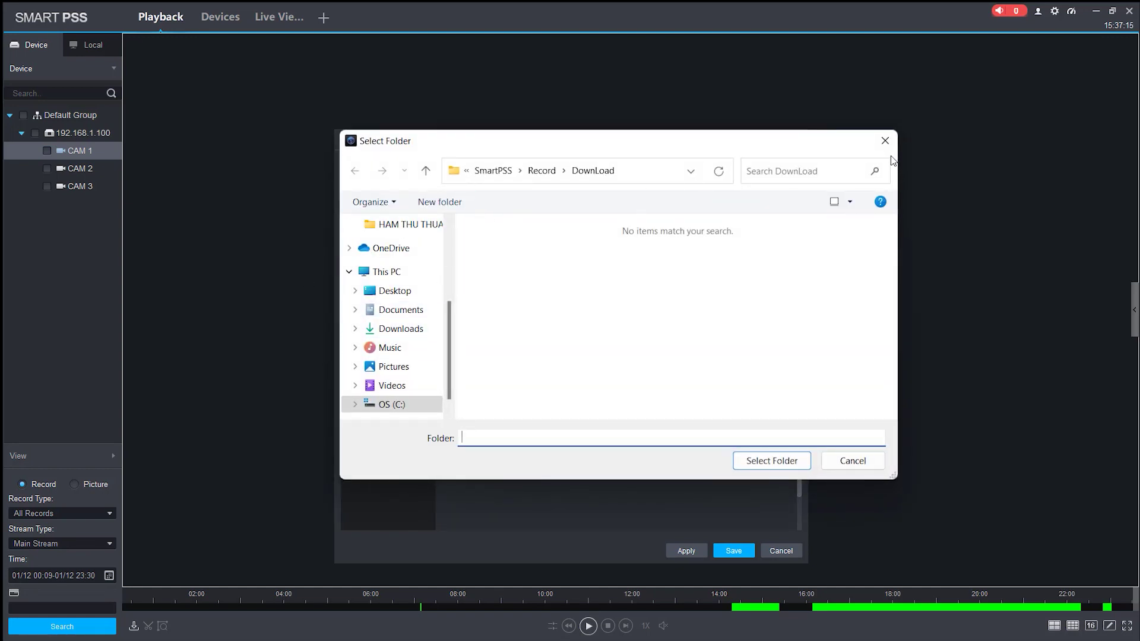
click(885, 141)
click(673, 213)
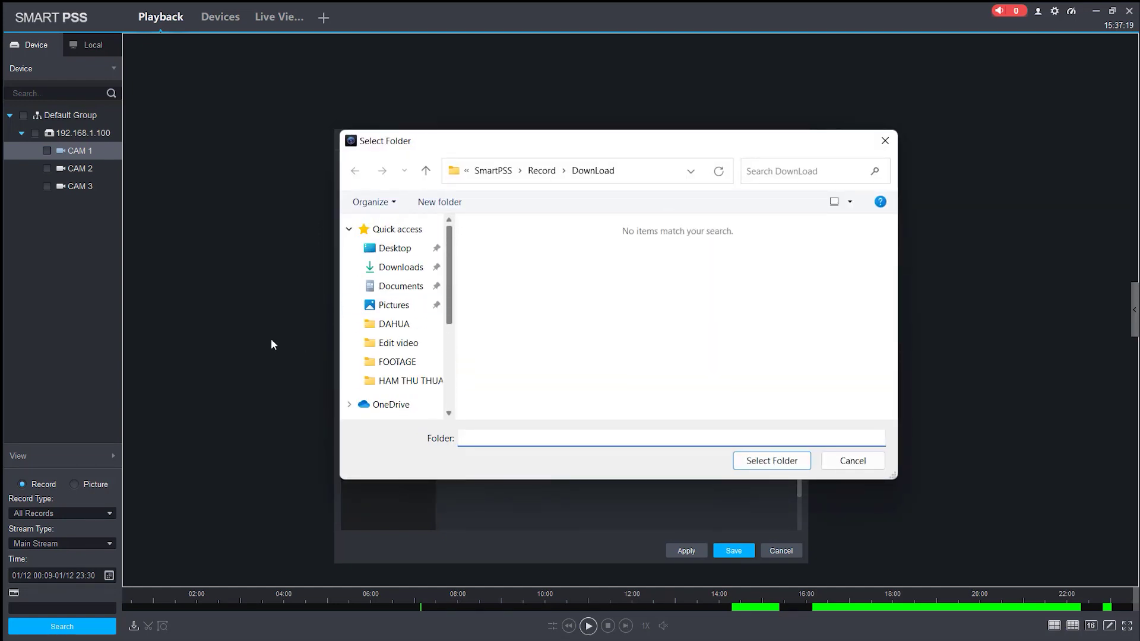
drag(448, 300, 450, 375)
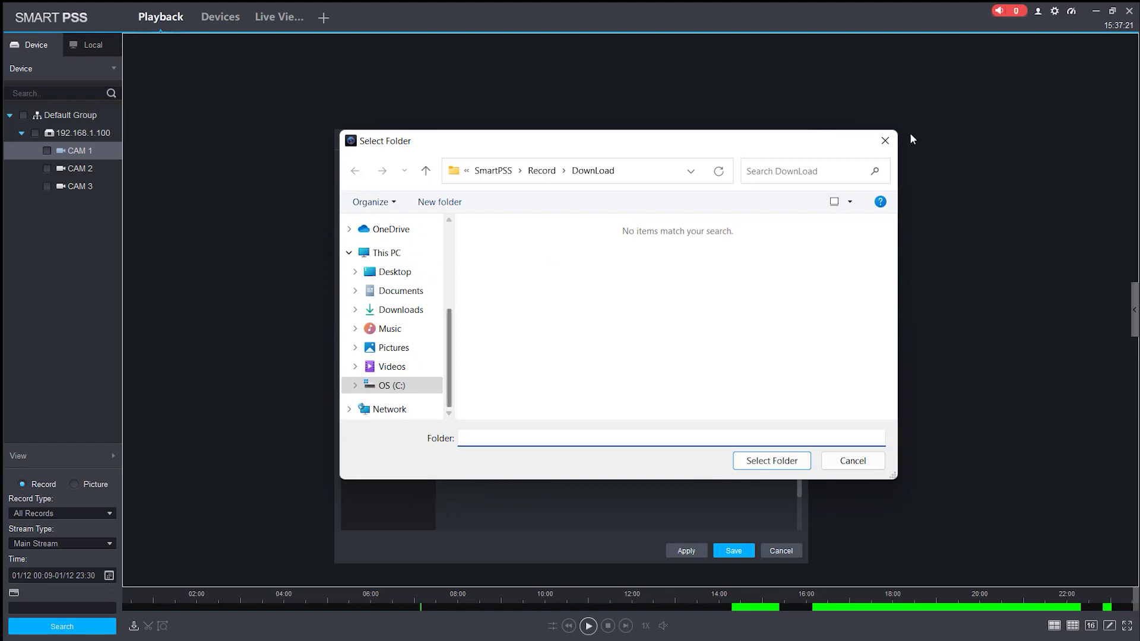
click(885, 141)
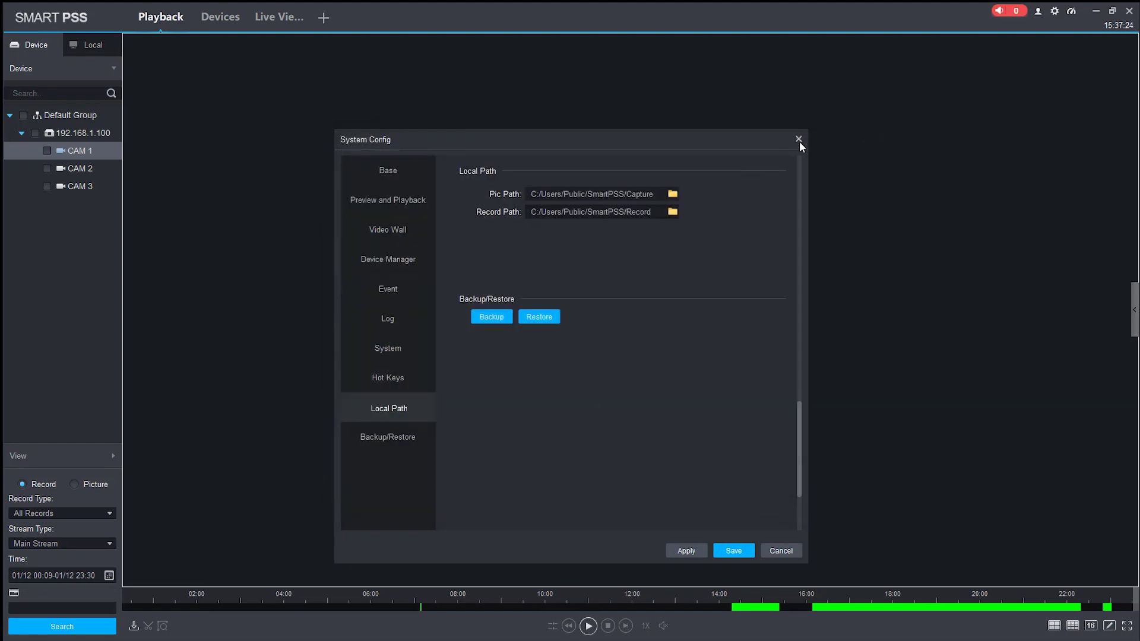
click(798, 140)
click(250, 19)
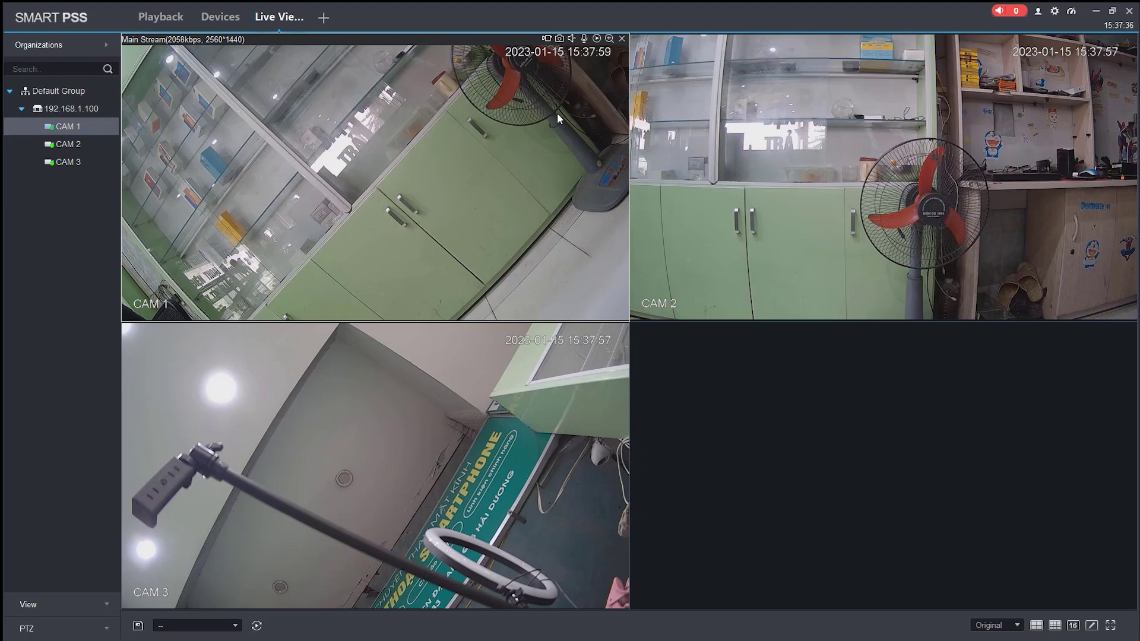
Step: Close the SmartPSS window and confirm the exit prompt
click(1129, 12)
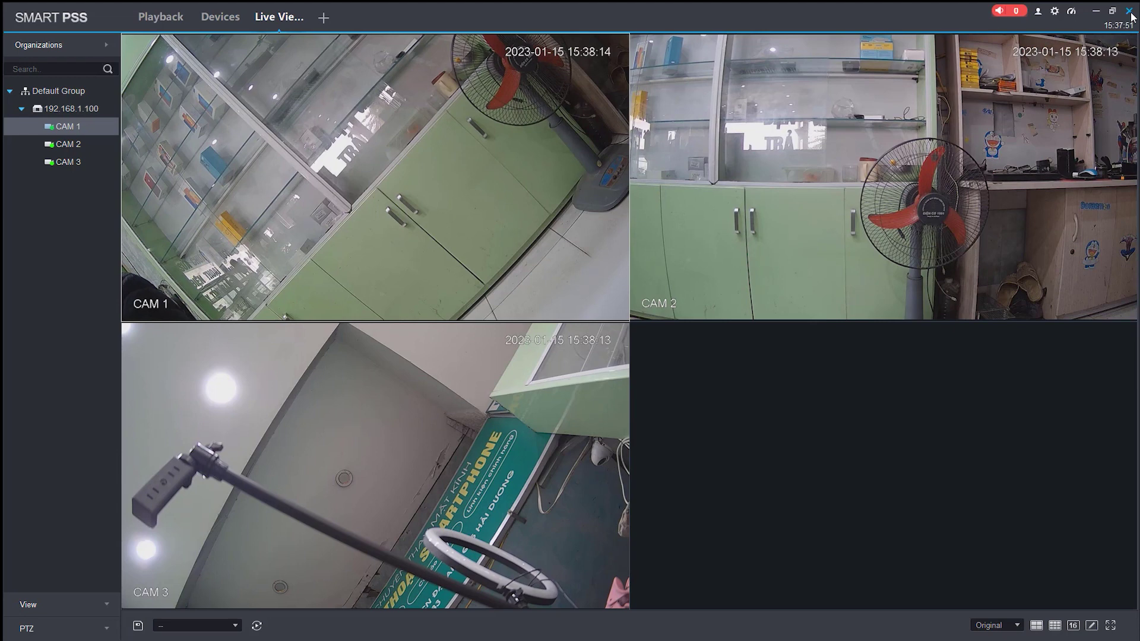
click(576, 334)
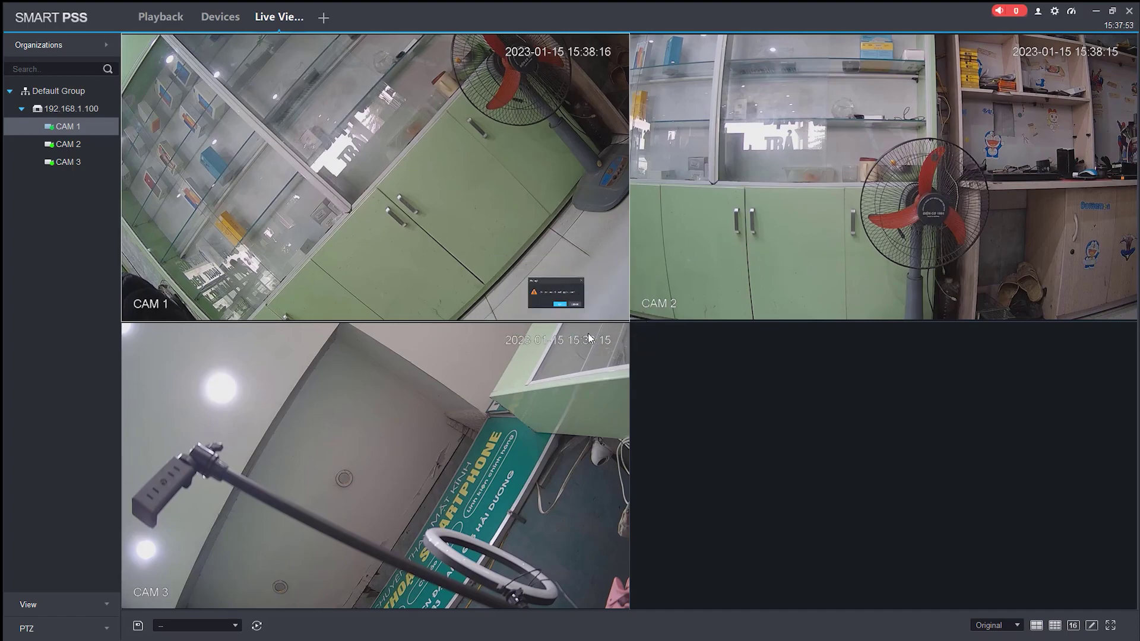